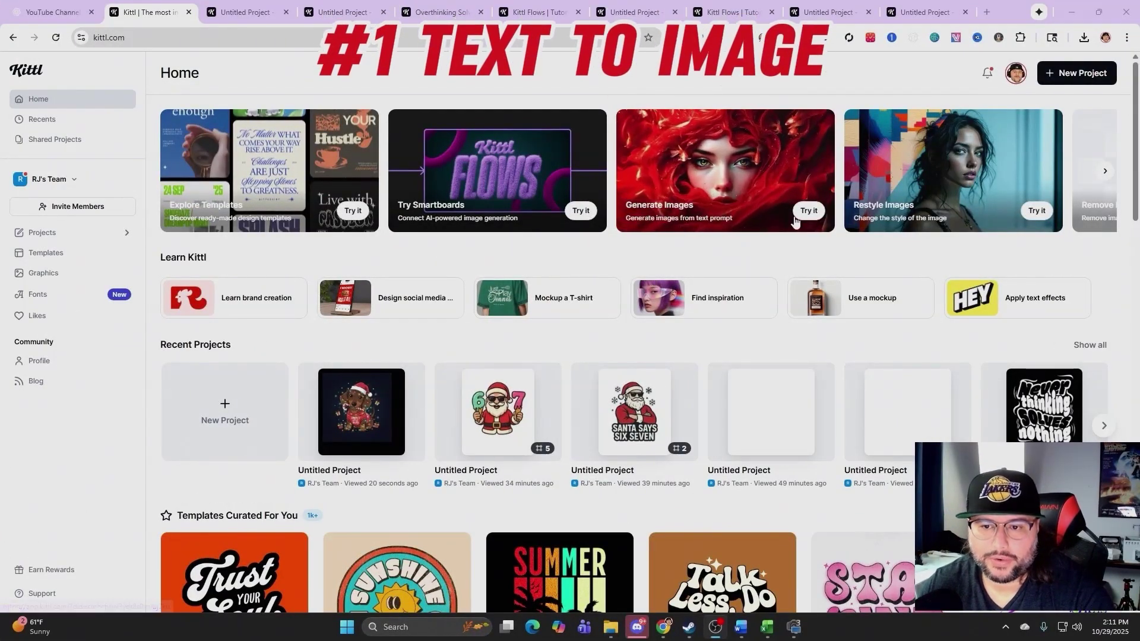
# Step: Start a Generate Images project and choose Nano Banana as the image model
pyautogui.click(757, 214)
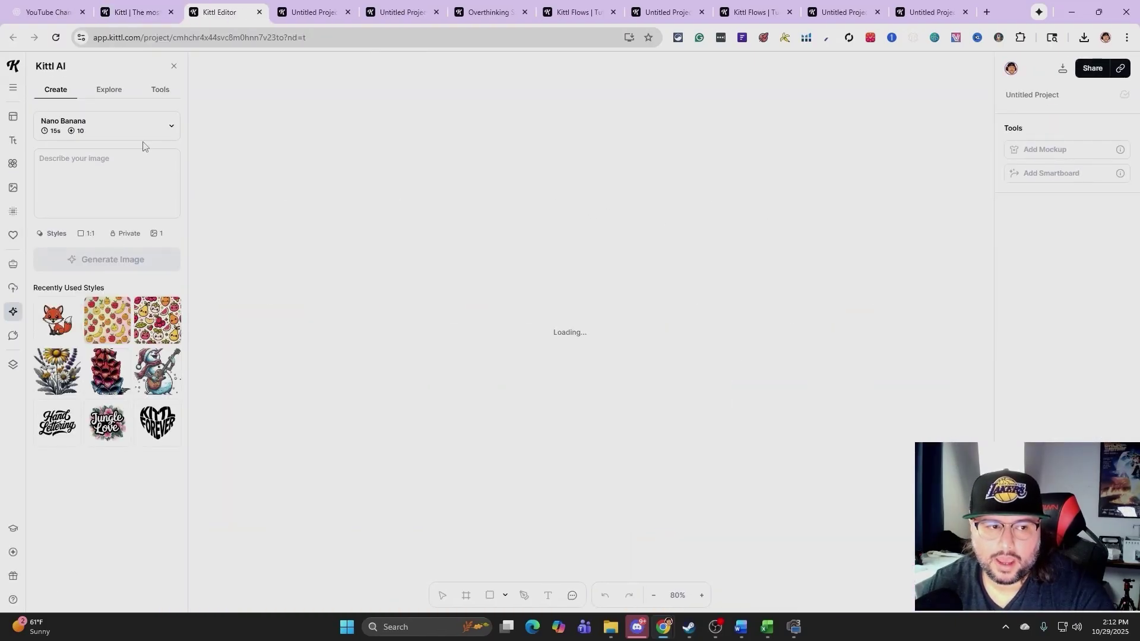
pyautogui.click(99, 129)
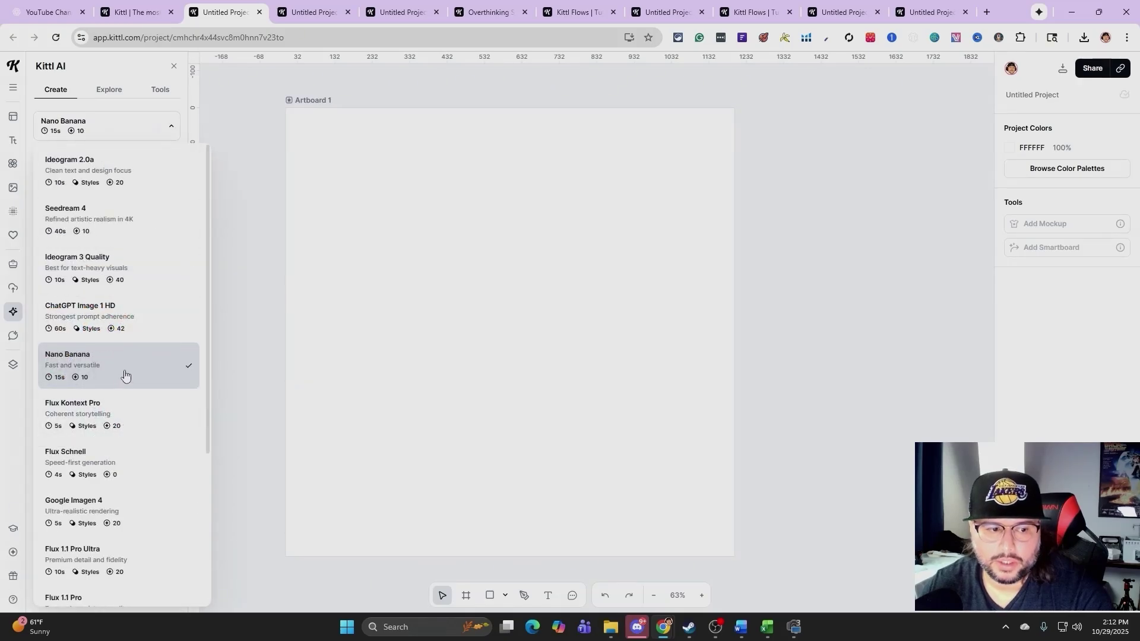
pyautogui.click(125, 376)
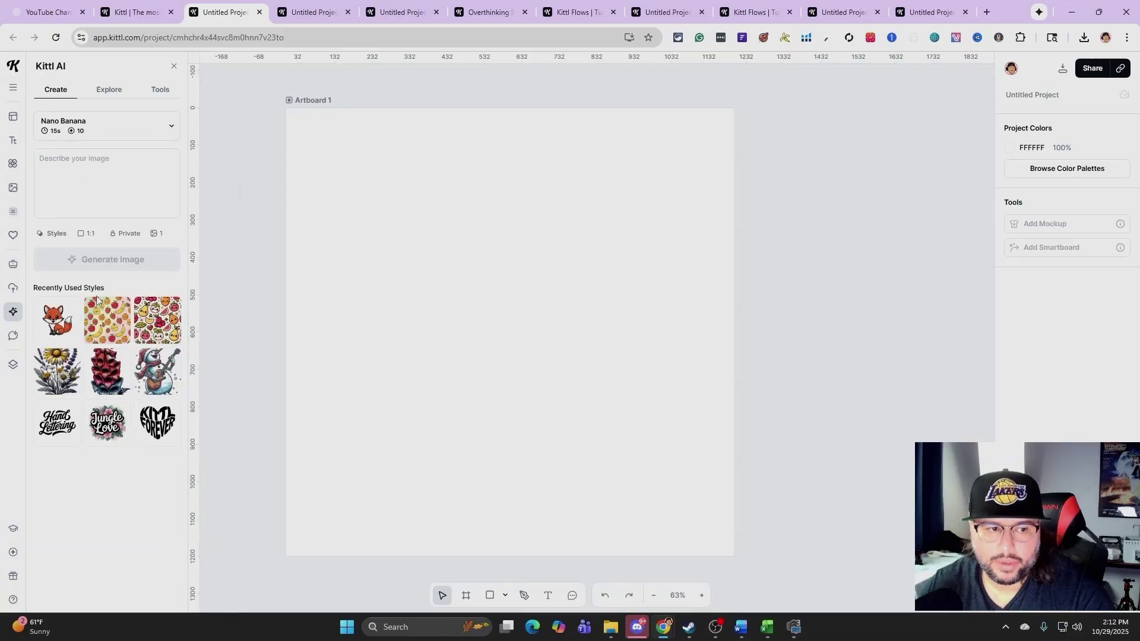
# Step: Generate one 1:1 image of a cute brown dachshund puppy tangled in christmas lights, holding candy cane, wearing santa hat, as colorful vector art on dark background
pyautogui.click(113, 171)
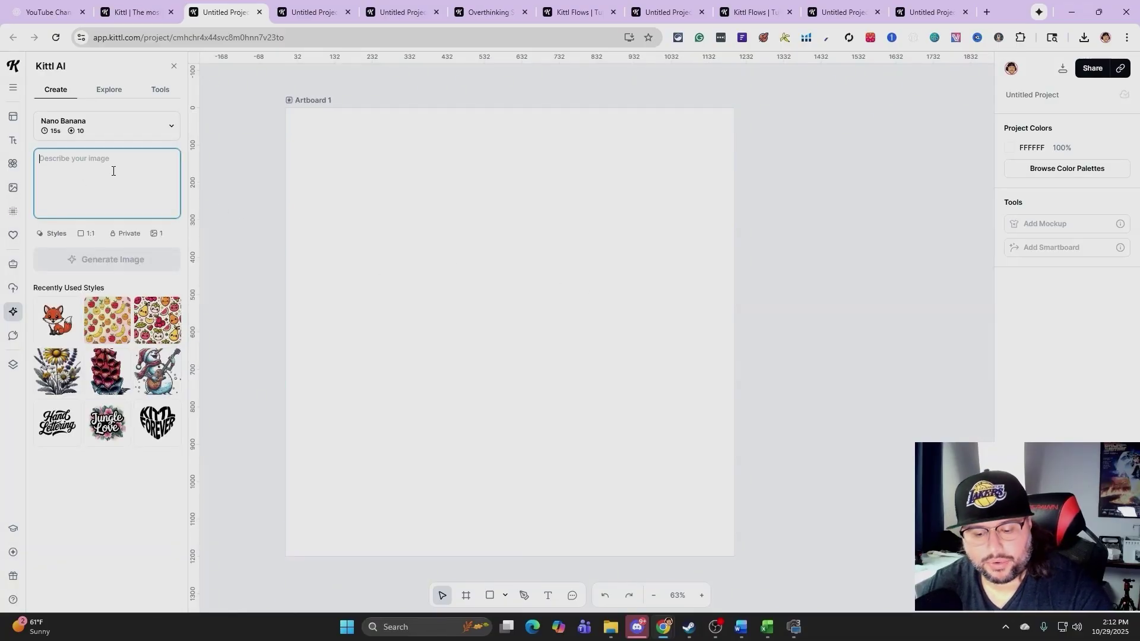
pyautogui.write('cute brown dachshund puppy tangled in christmas lights and holding candy cane, wearing santa hat — adorable holiday pet shirt, colorful vector art, dark background, christmas lights glowing effect')
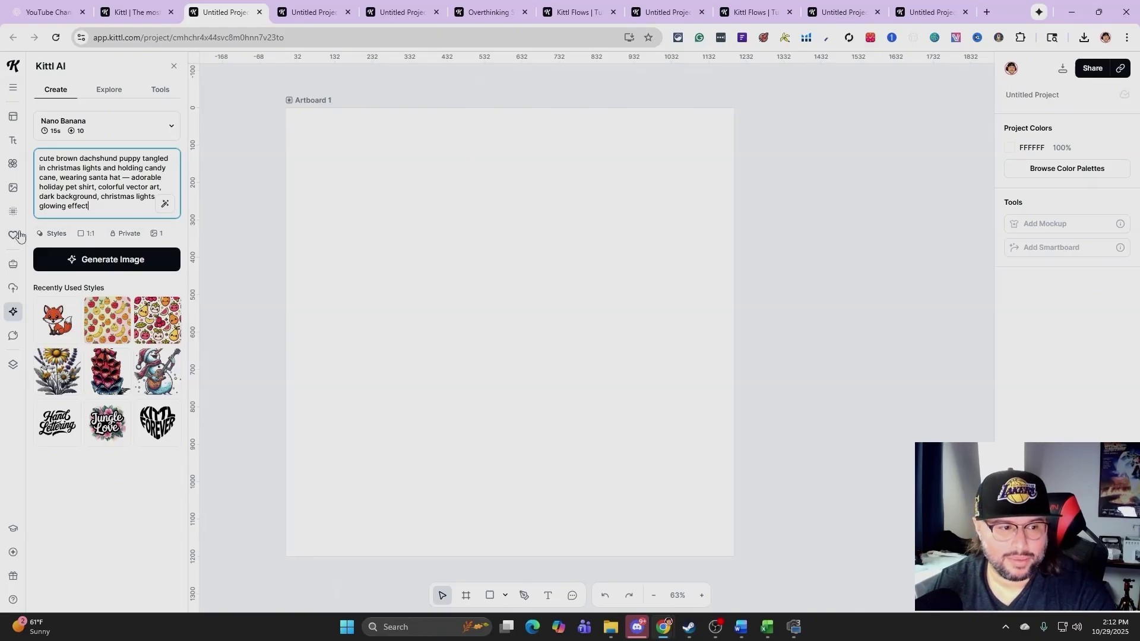
pyautogui.click(52, 233)
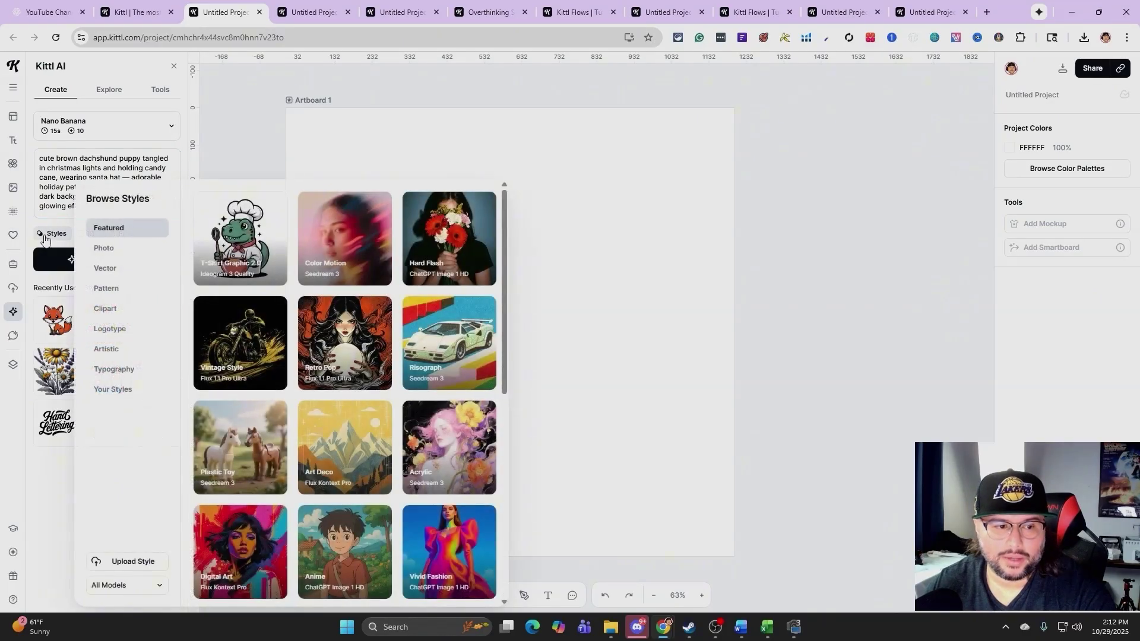
pyautogui.click(46, 236)
pyautogui.click(86, 233)
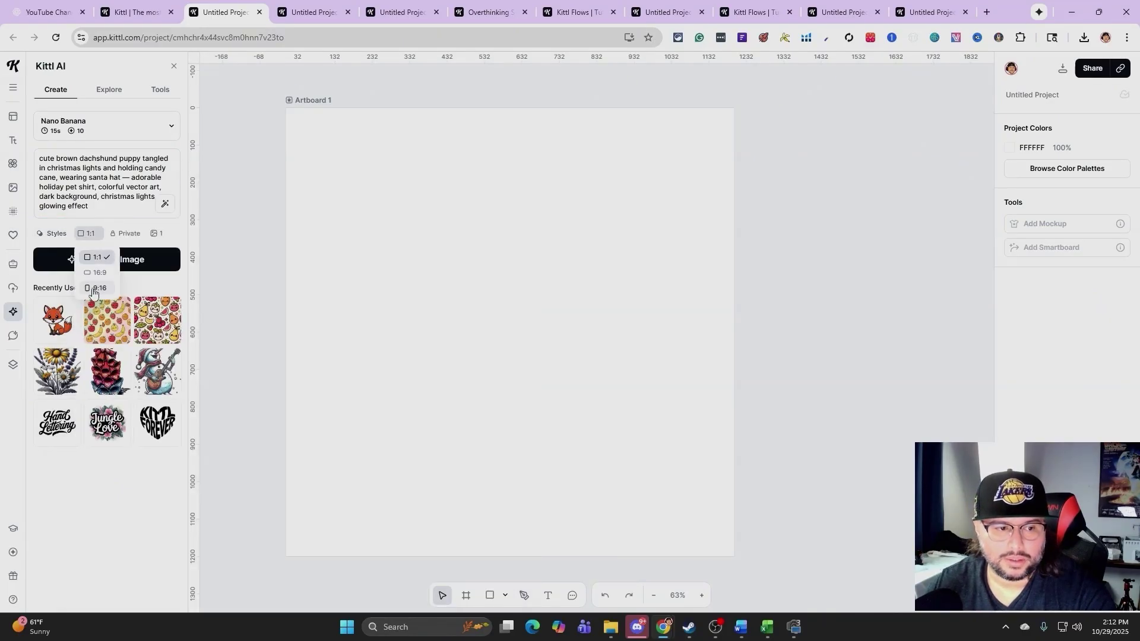
pyautogui.click(125, 233)
pyautogui.click(154, 233)
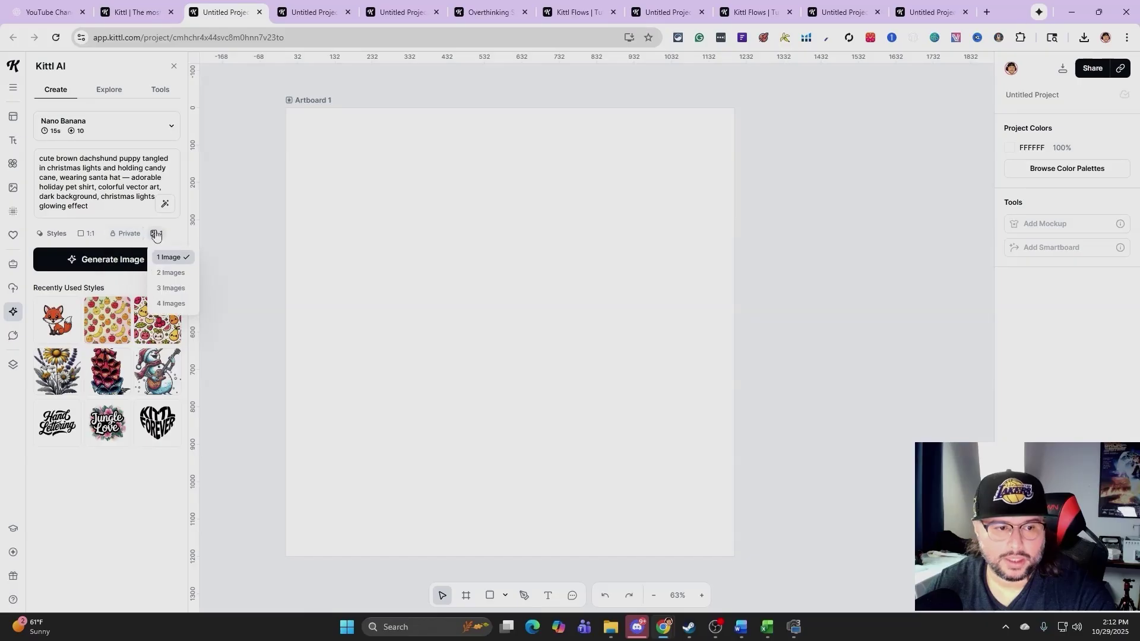
pyautogui.click(100, 265)
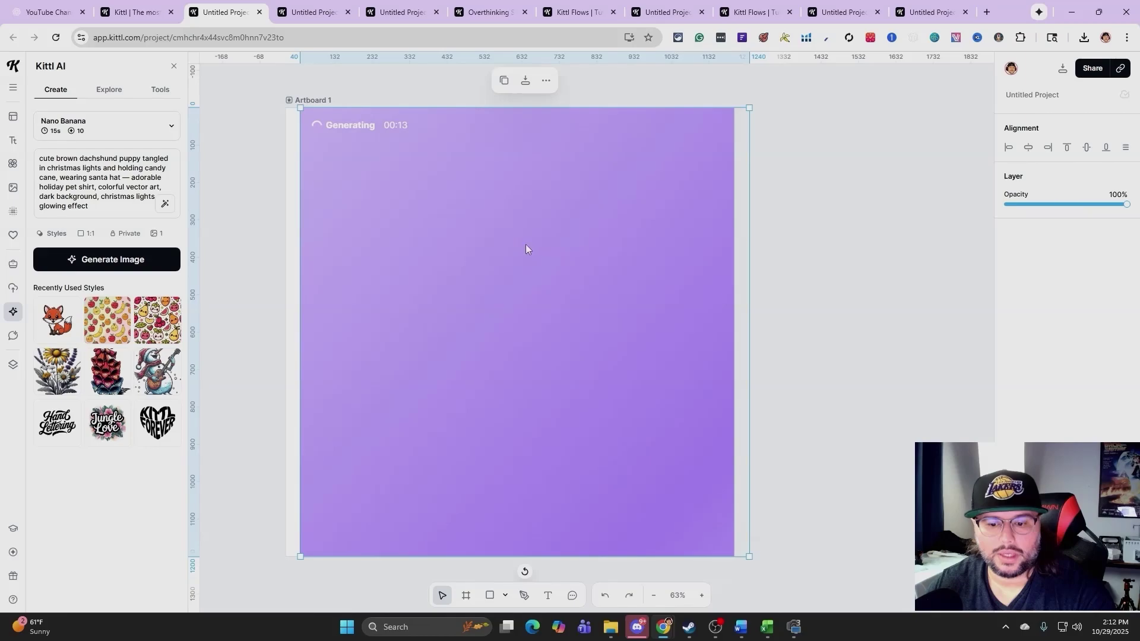
# Step: Scale the dachshund image to 1048 × 1048 px on the artboard and try removing its background
pyautogui.moveTo(760, 551); pyautogui.dragTo(693, 502)
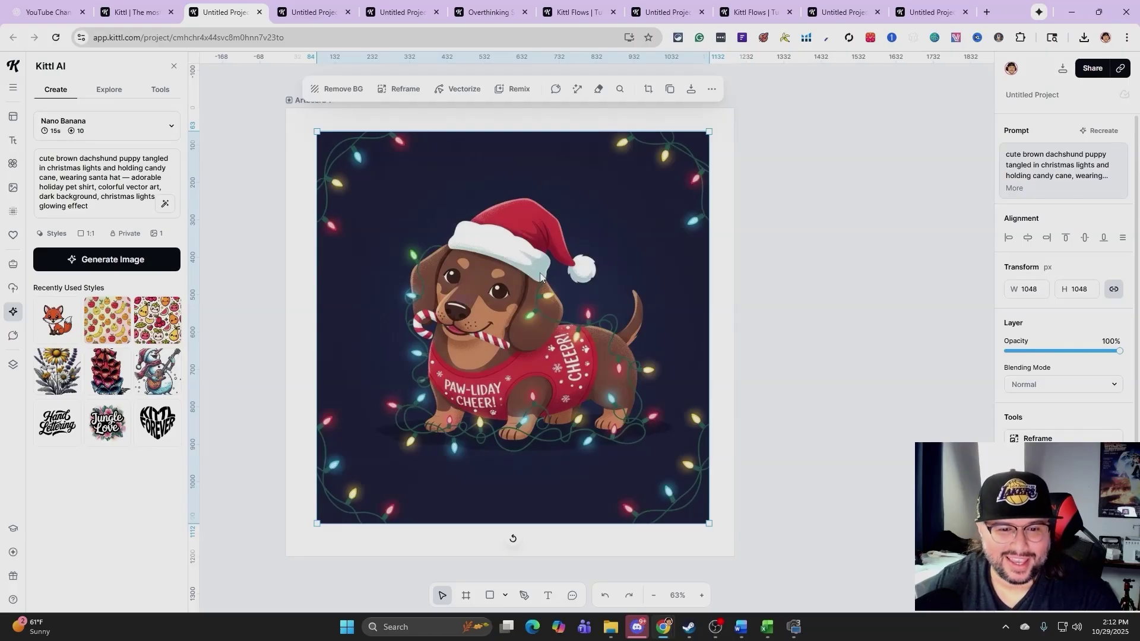
pyautogui.moveTo(523, 274); pyautogui.dragTo(517, 275)
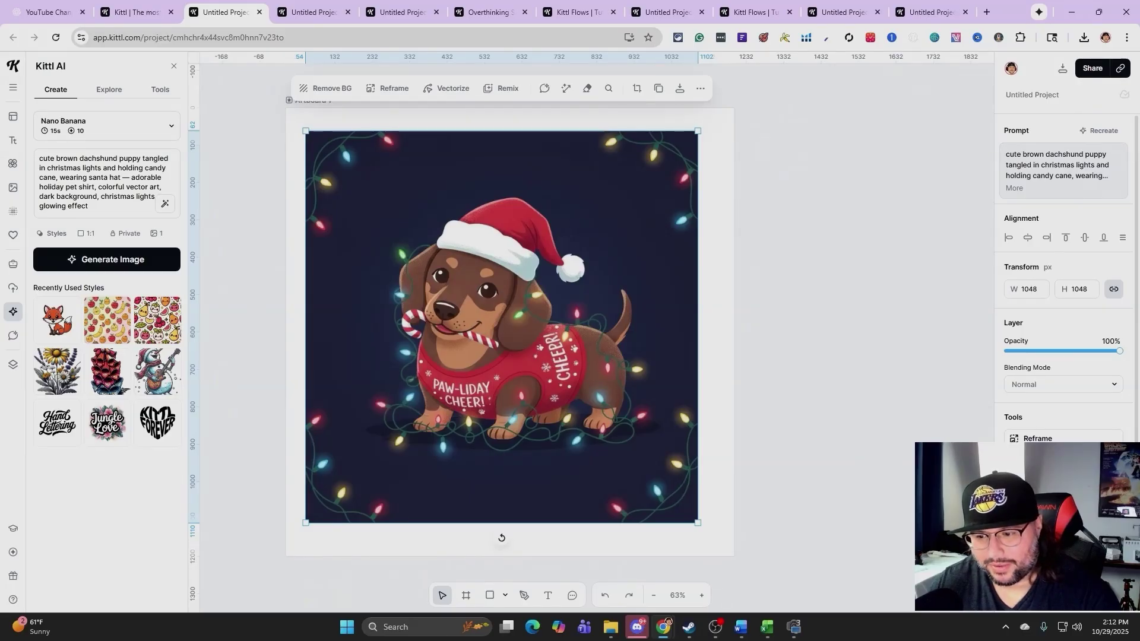
pyautogui.moveTo(487, 361); pyautogui.dragTo(478, 297)
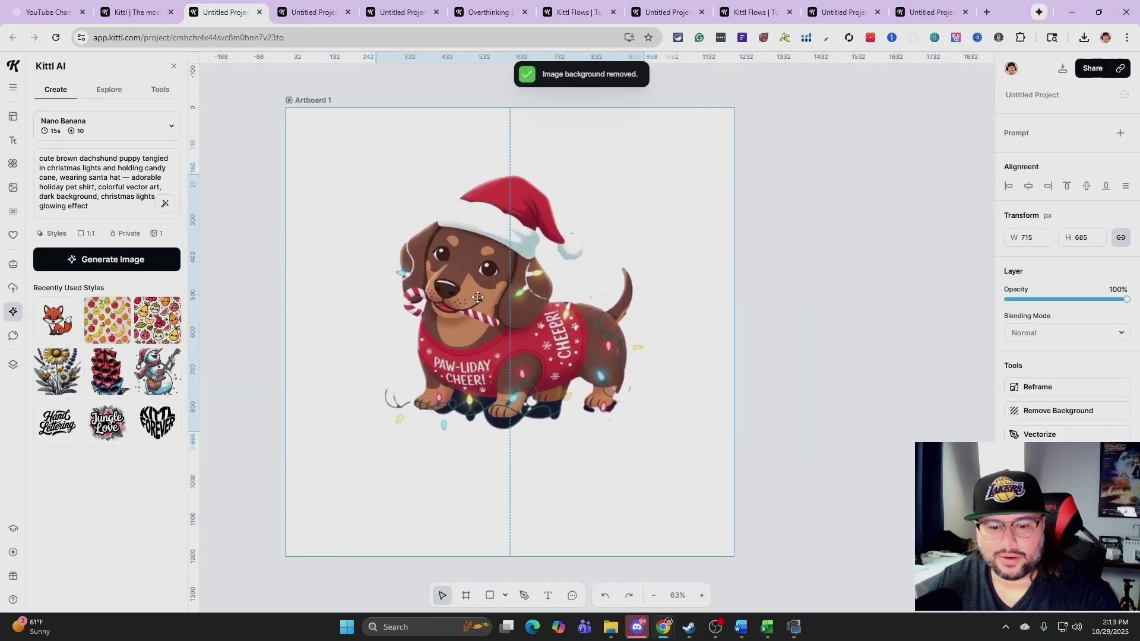
# Step: Generate a second dachshund image from the same prompt, with the first version kept beside the artboard
pyautogui.click(113, 260)
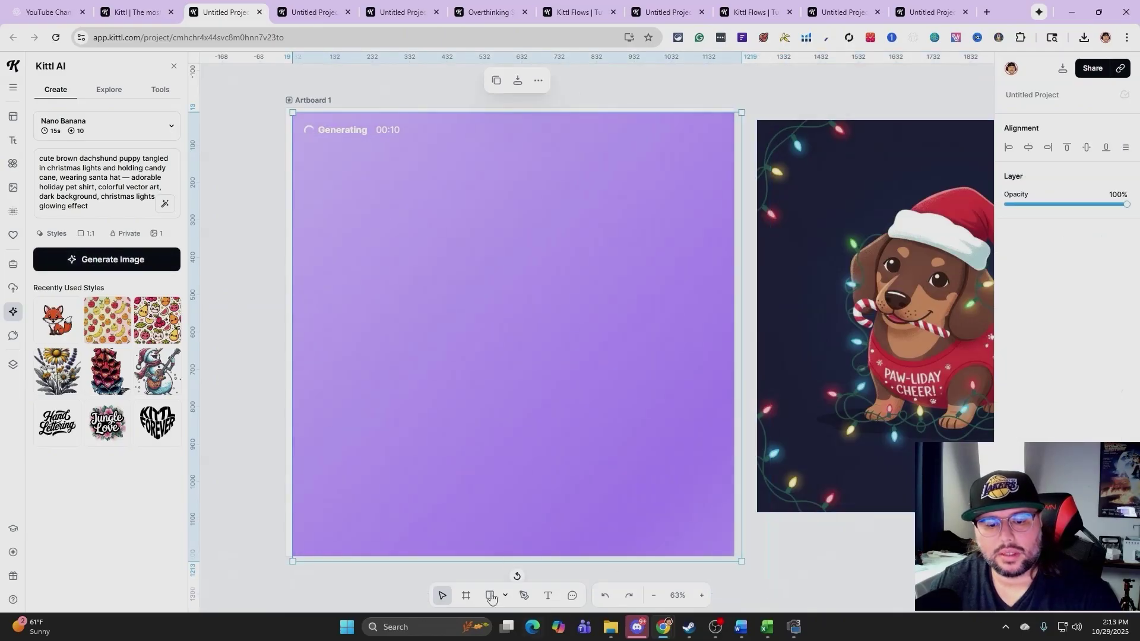
pyautogui.click(810, 180)
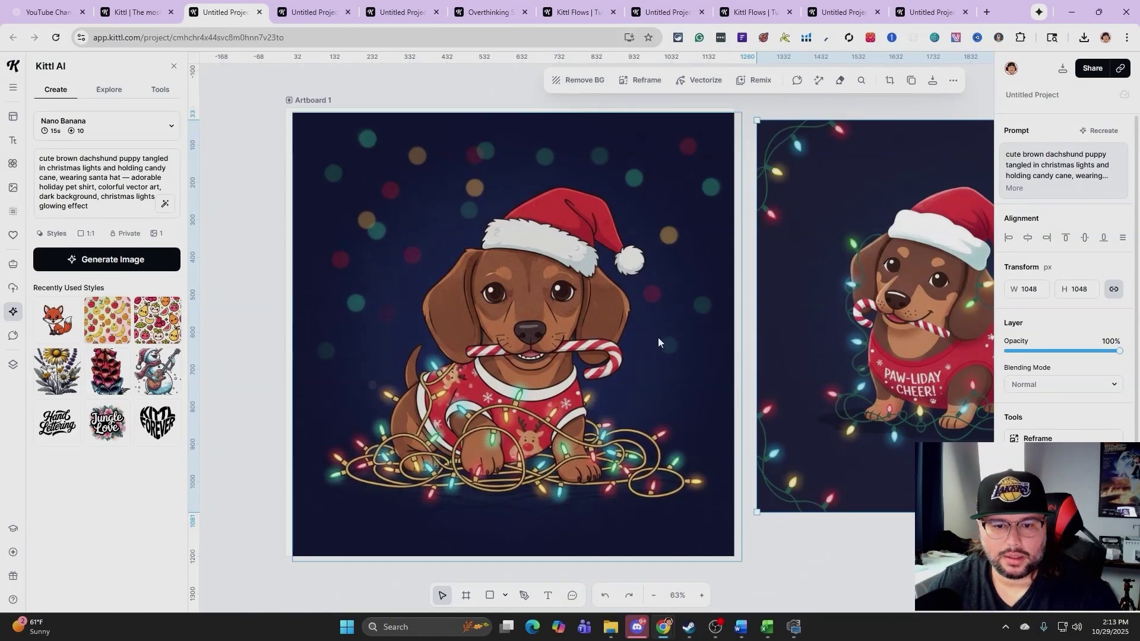
# Step: Remove the second dachshund image's background, then scale it to about 866 × 723 px and center it horizontally on the artboard
pyautogui.click(643, 322)
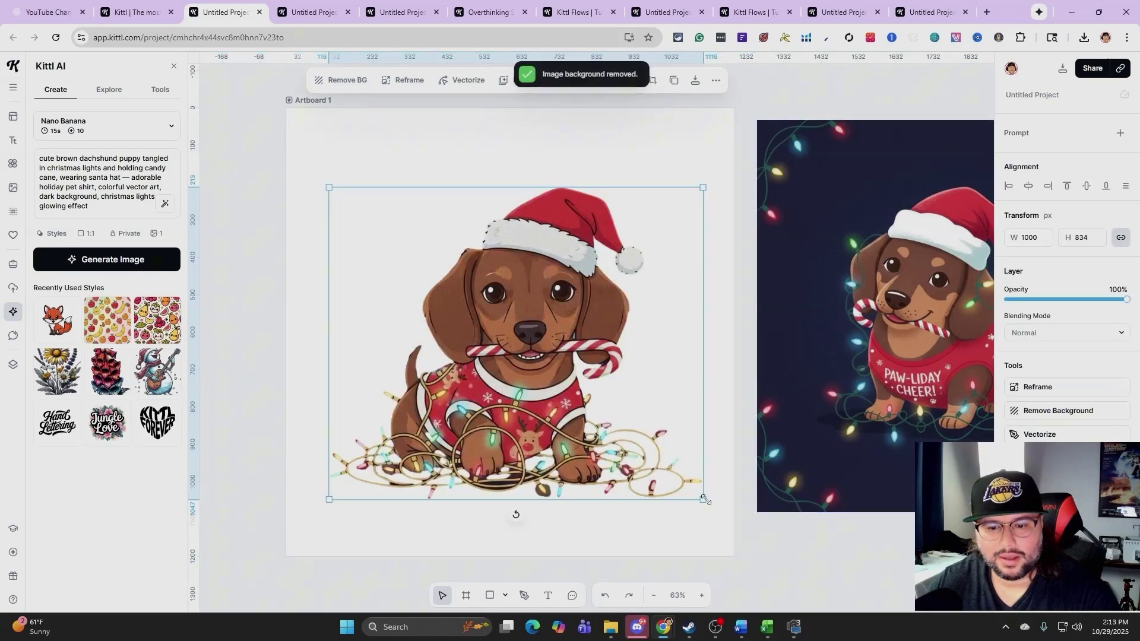
pyautogui.moveTo(703, 500); pyautogui.dragTo(654, 457)
pyautogui.moveTo(486, 335); pyautogui.dragTo(505, 316)
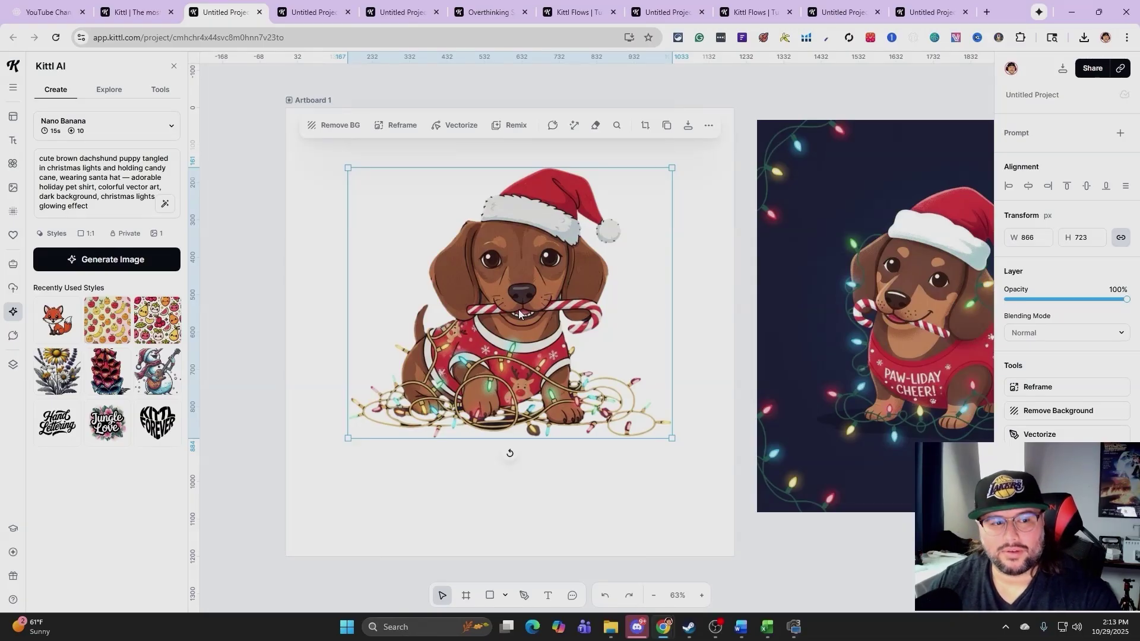
# Step: Erase a small spot around the puppy's front paws with the eraser at size 7
pyautogui.click(90, 206)
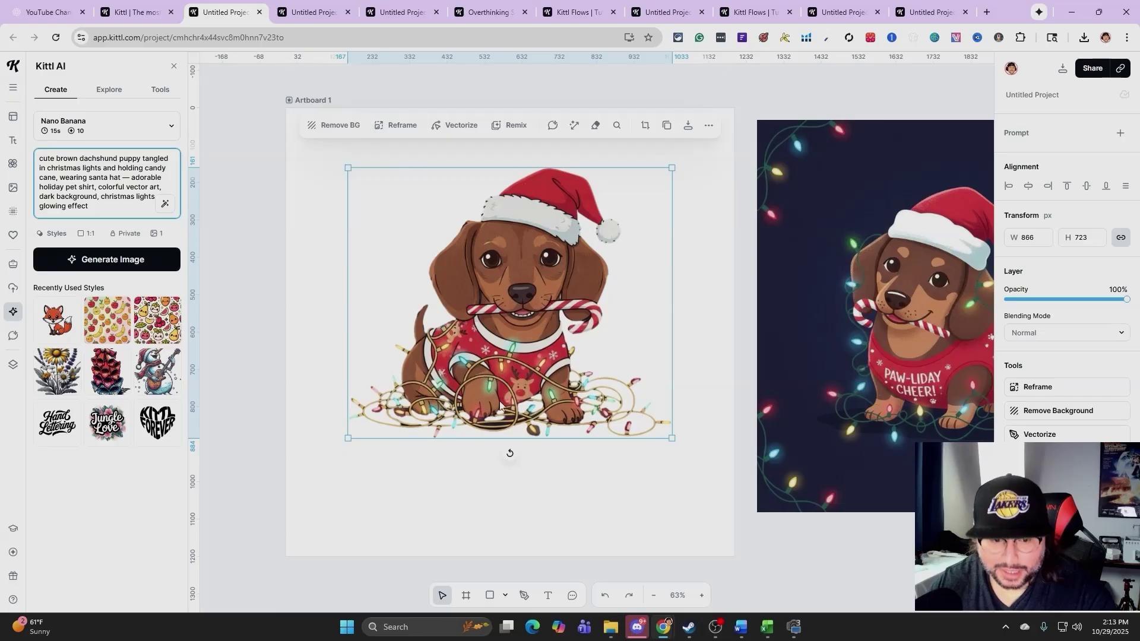
pyautogui.click(595, 124)
pyautogui.moveTo(1021, 319); pyautogui.dragTo(1010, 320)
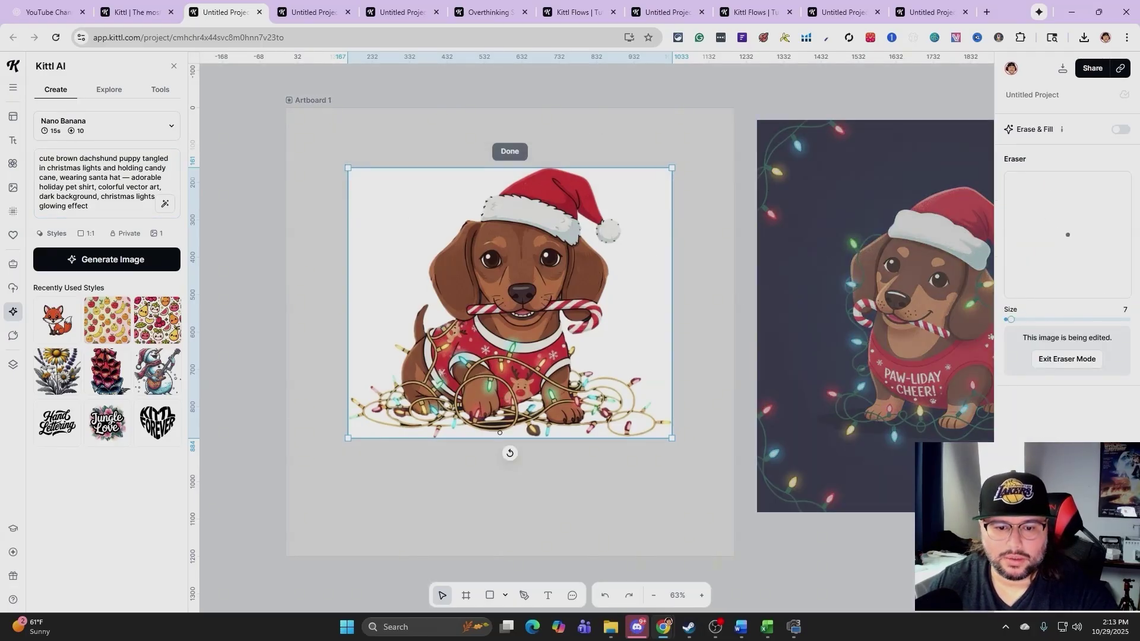
pyautogui.moveTo(492, 424); pyautogui.dragTo(493, 424)
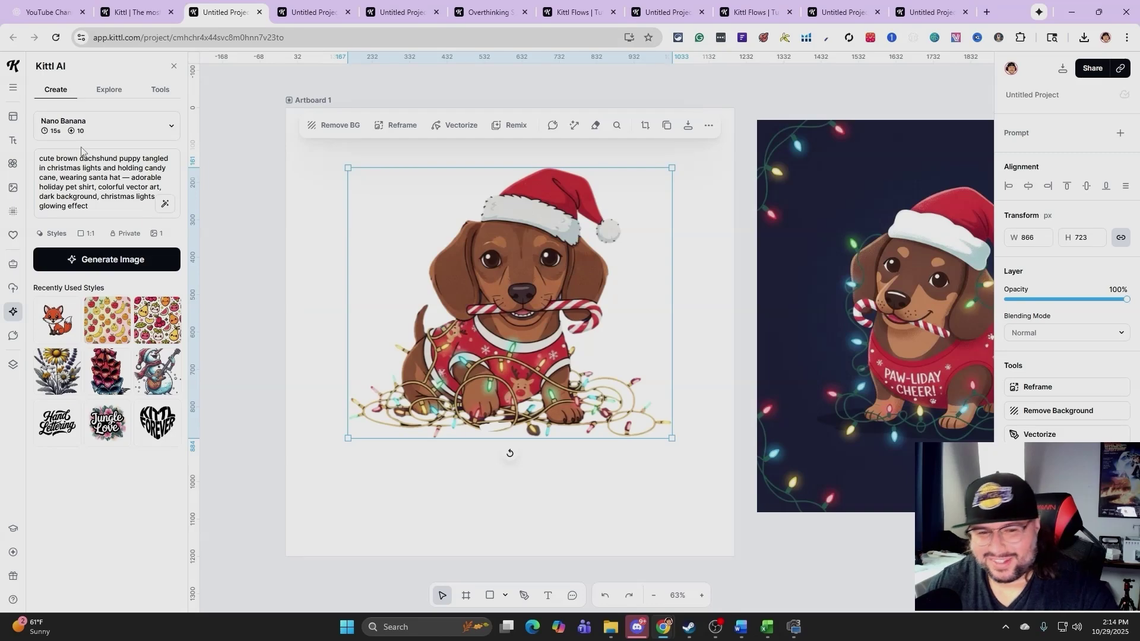
pyautogui.click(341, 242)
pyautogui.moveTo(553, 264); pyautogui.dragTo(567, 276)
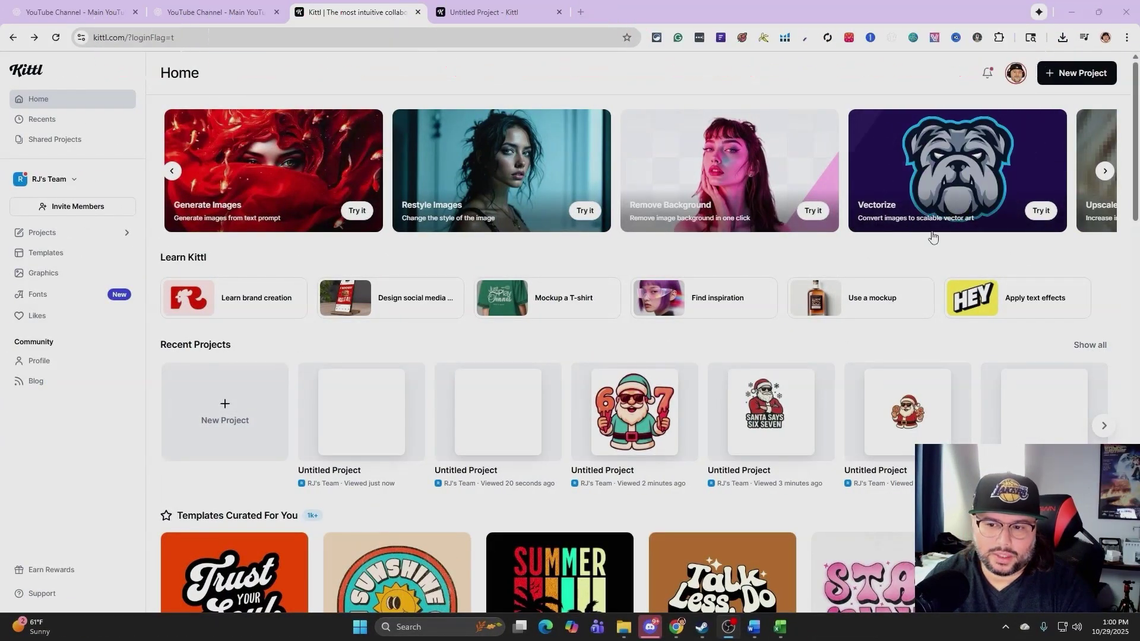
# Step: Start a Vectorize project and upload the Santa 6-7 image "ChatGPT Image Oct 27, 2025, 06_10_55 PM" from Downloads
pyautogui.click(1039, 212)
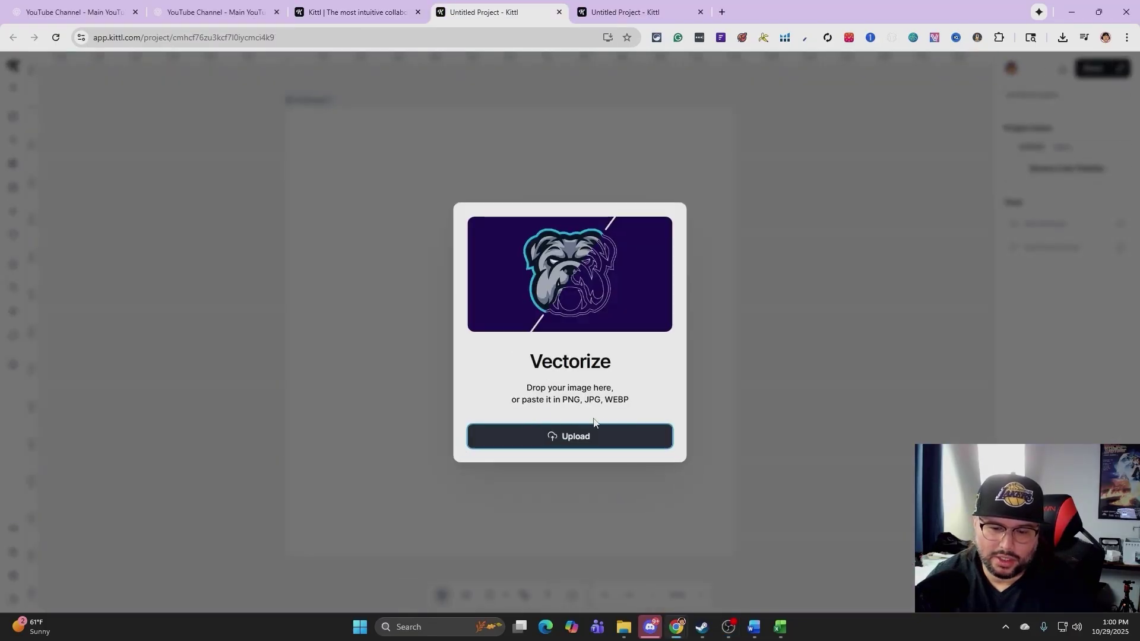
pyautogui.click(605, 439)
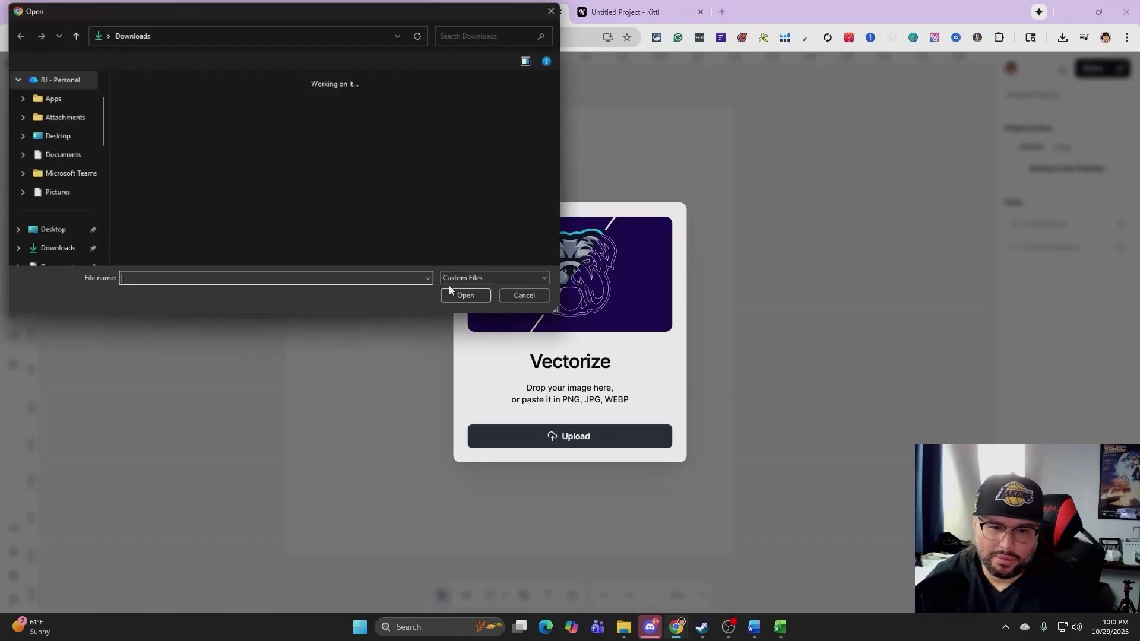
pyautogui.scroll(-2, 323, 202)
pyautogui.click(367, 143)
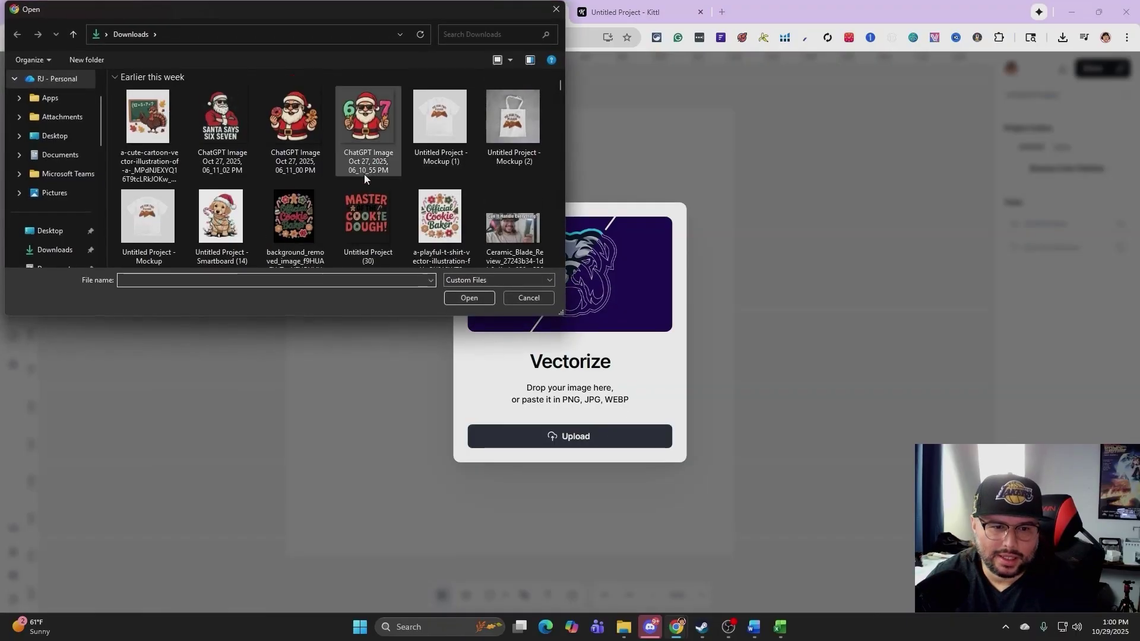
pyautogui.click(469, 298)
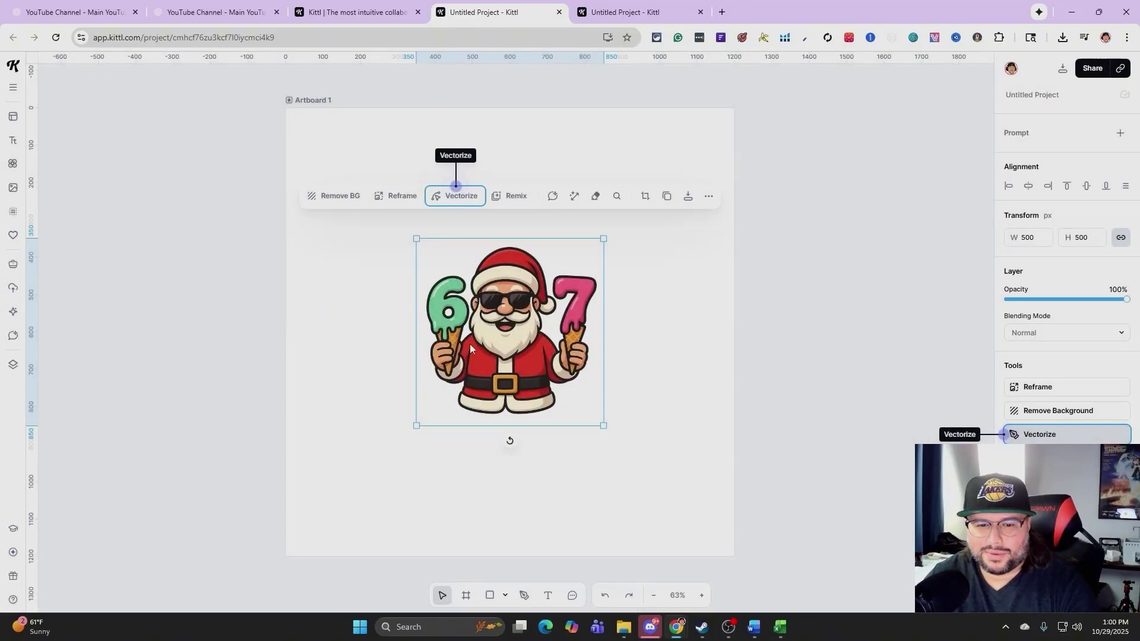
# Step: Enlarge the Santa image to about 656 × 656 px and center it horizontally on the artboard
pyautogui.moveTo(417, 238); pyautogui.dragTo(383, 204)
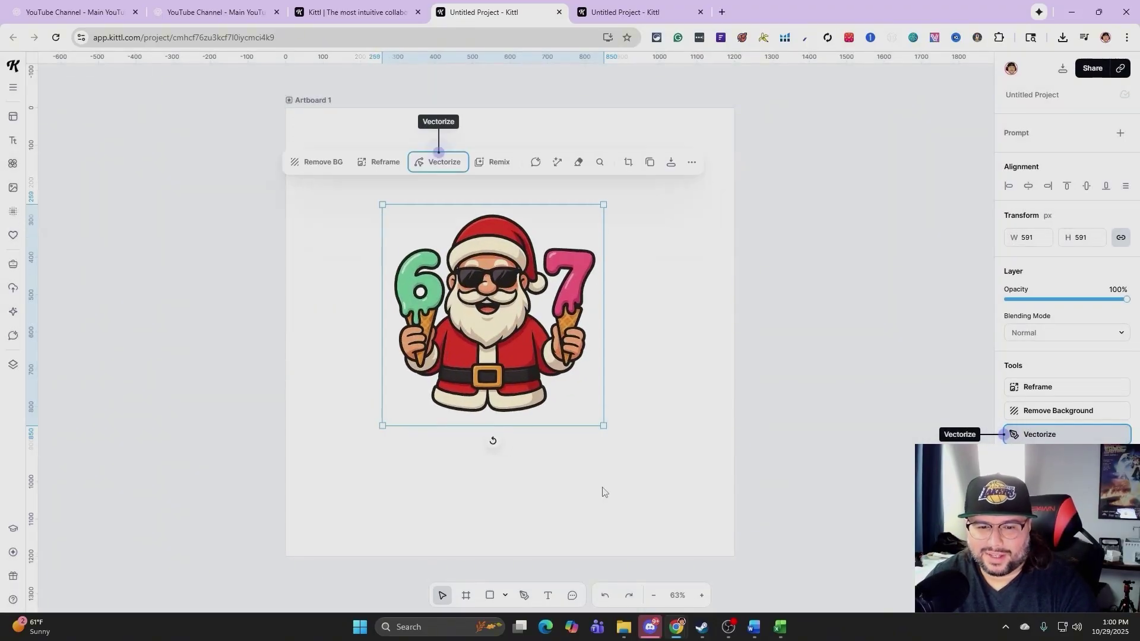
pyautogui.moveTo(606, 431); pyautogui.dragTo(634, 445)
pyautogui.moveTo(505, 267); pyautogui.dragTo(510, 260)
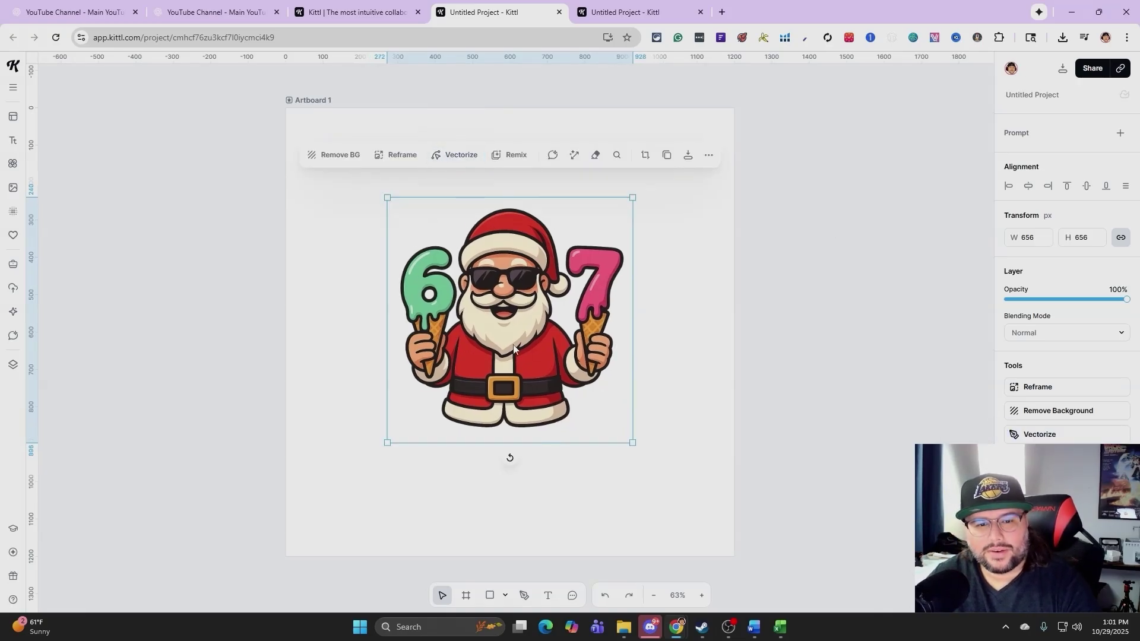
# Step: Vectorize the Santa image with 16 colors
pyautogui.click(456, 155)
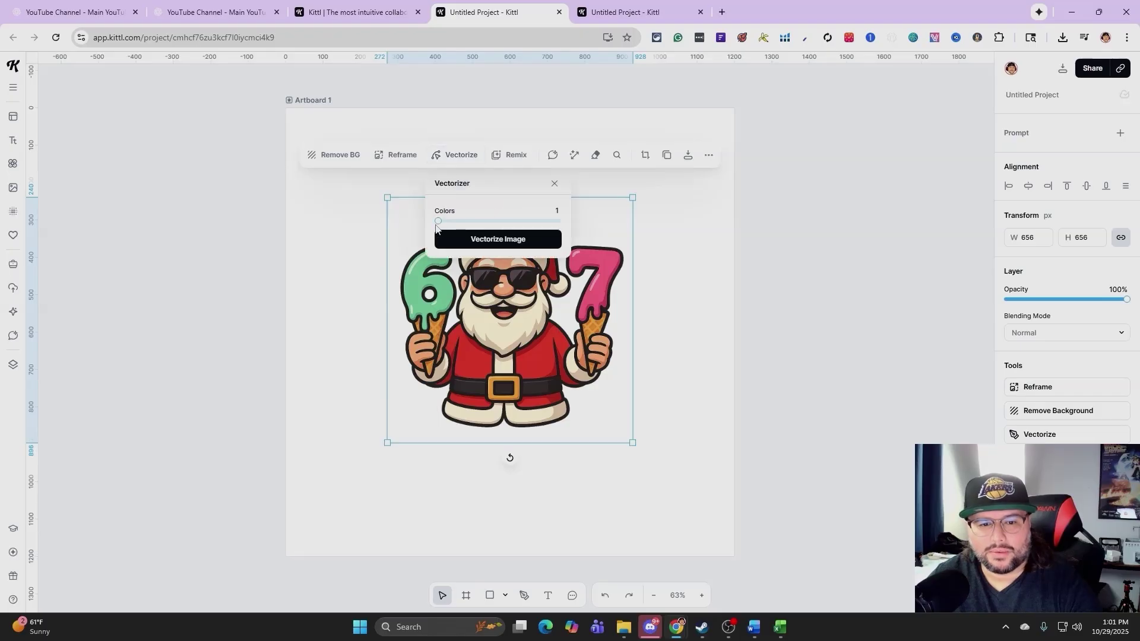
pyautogui.moveTo(437, 220); pyautogui.dragTo(558, 221)
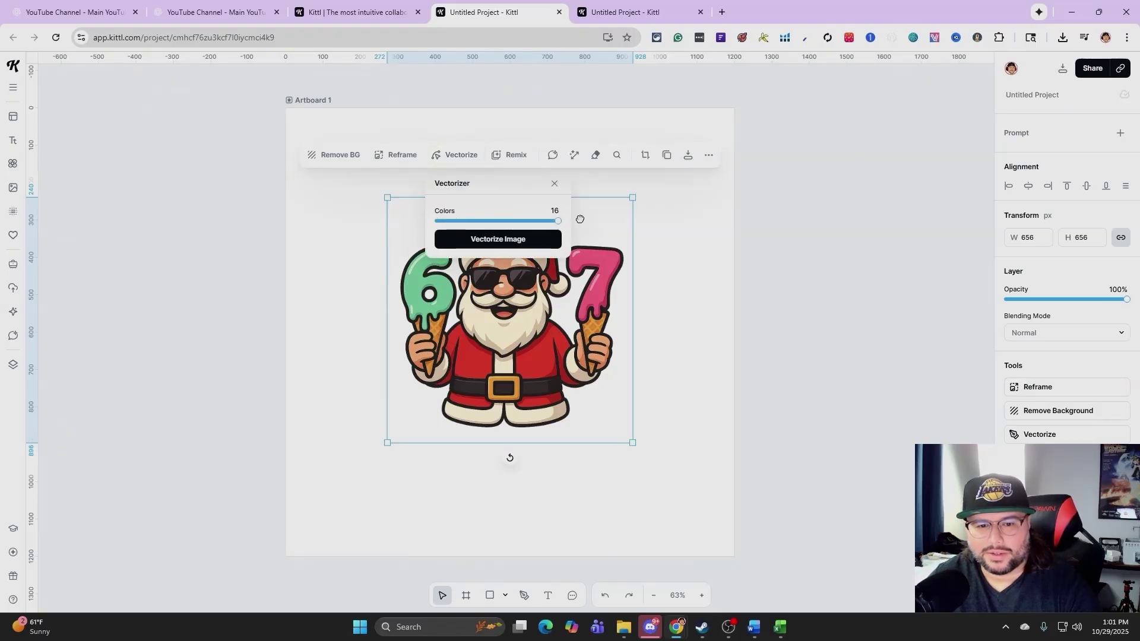
pyautogui.click(516, 239)
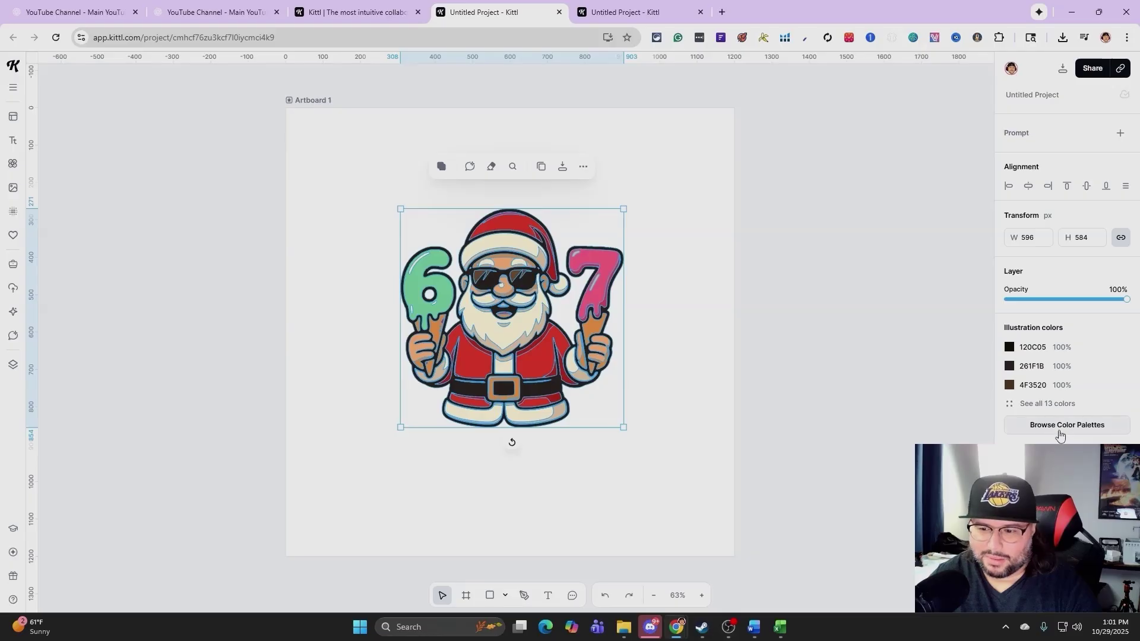
# Step: Expand the full illustration color list and hide 120C05, 261F1B, 73CFA0, 6D4A31, E43827, EC9141, D9445A, F9AE75 and B5241B in the Santa vector
pyautogui.click(1039, 408)
pyautogui.scroll(-2, 1040, 416)
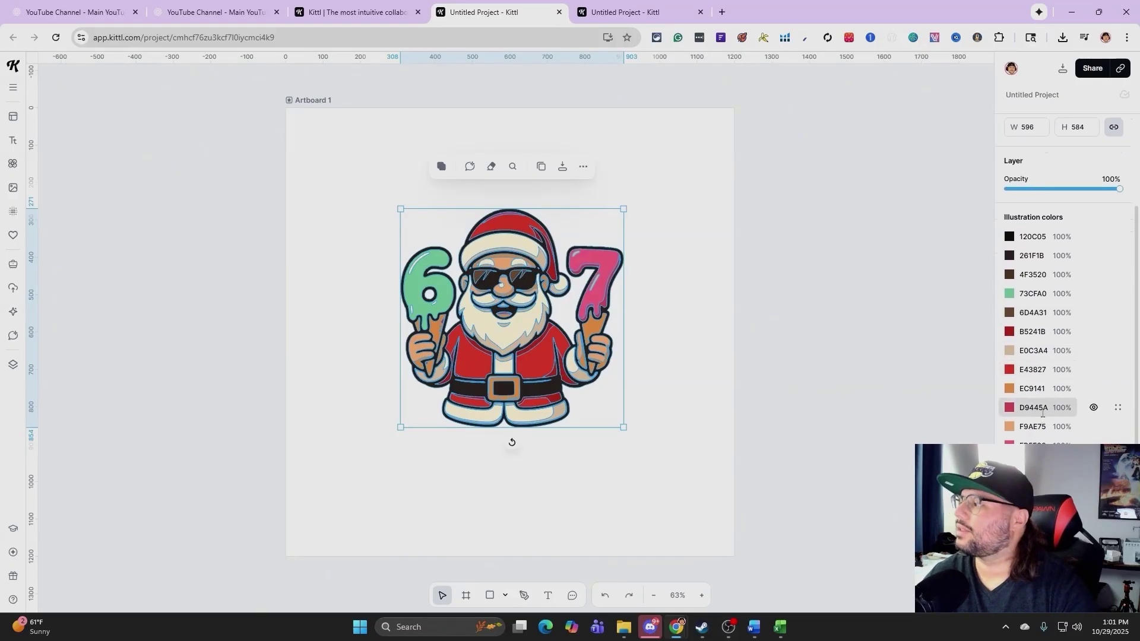
pyautogui.click(1094, 236)
pyautogui.click(1093, 255)
pyautogui.click(1094, 293)
pyautogui.click(1094, 312)
pyautogui.click(1093, 369)
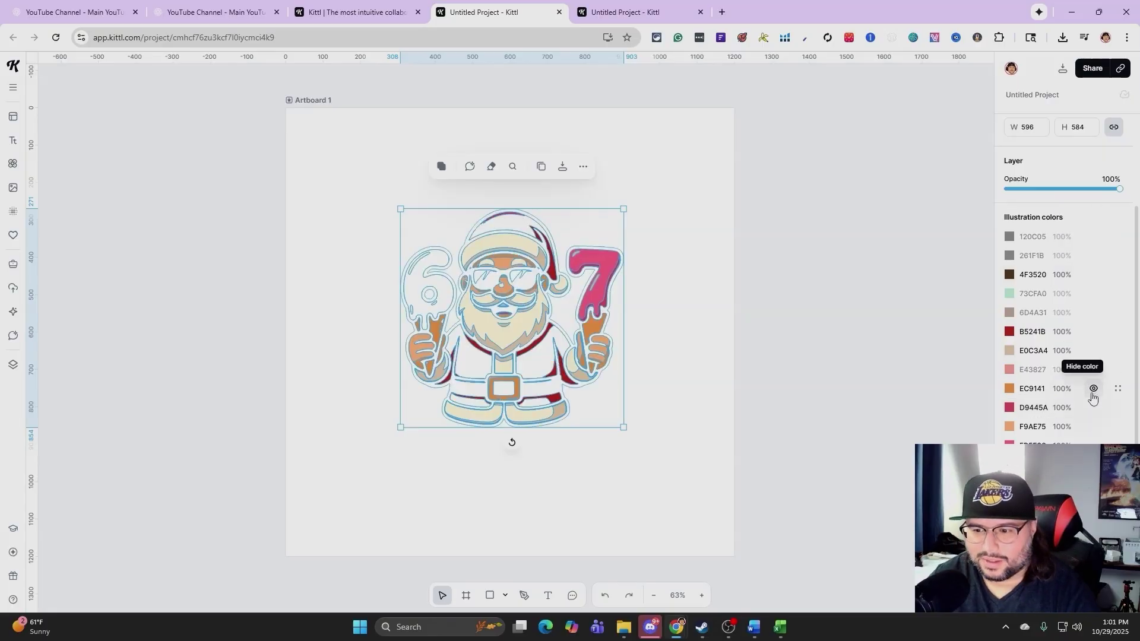
pyautogui.click(1094, 388)
pyautogui.click(1094, 407)
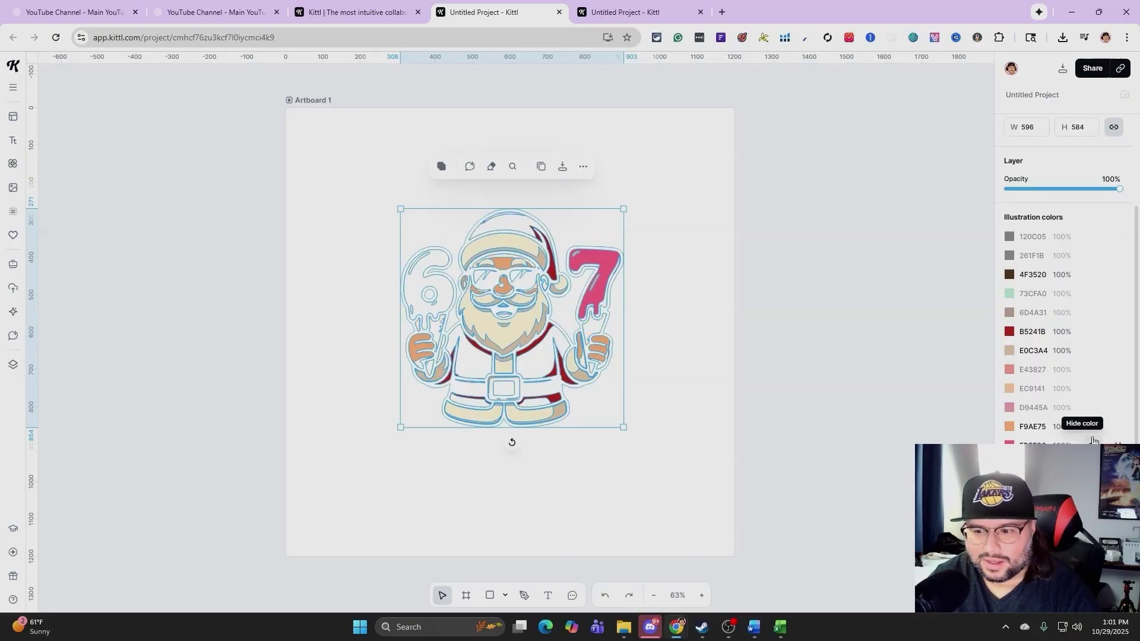
pyautogui.click(1094, 426)
pyautogui.click(1094, 332)
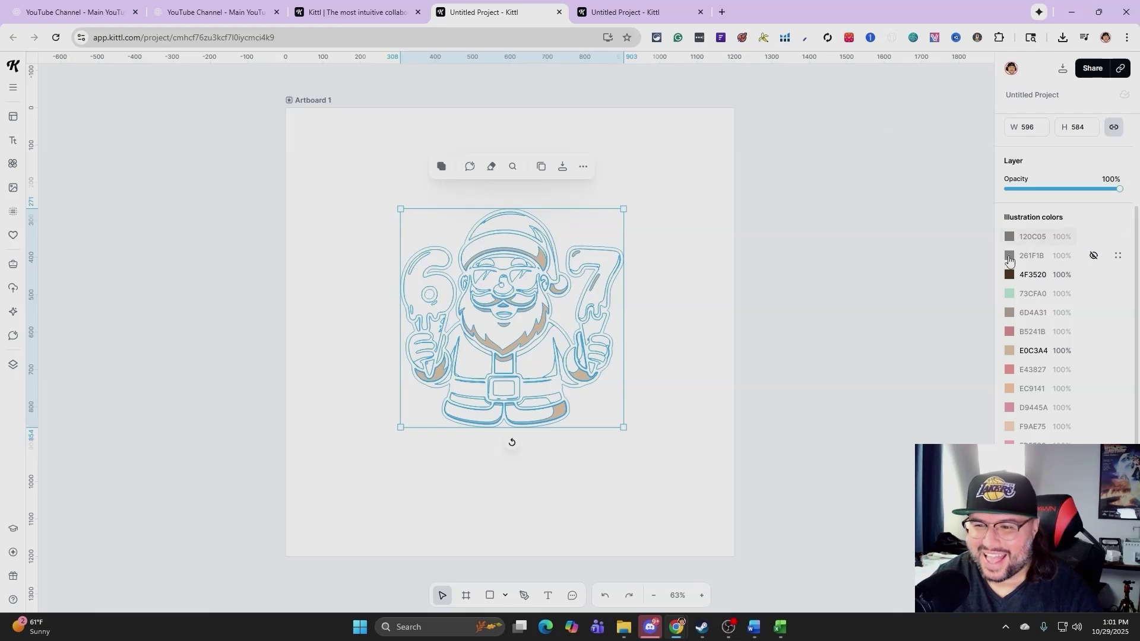
# Step: Show all the hidden illustration colors of the Santa vector again, including 120C05, 261F1B, 73CFA0, 6D4A31, B5241B, E43827, EC9141, D9445A and F9AE75
pyautogui.click(1095, 238)
pyautogui.click(1094, 256)
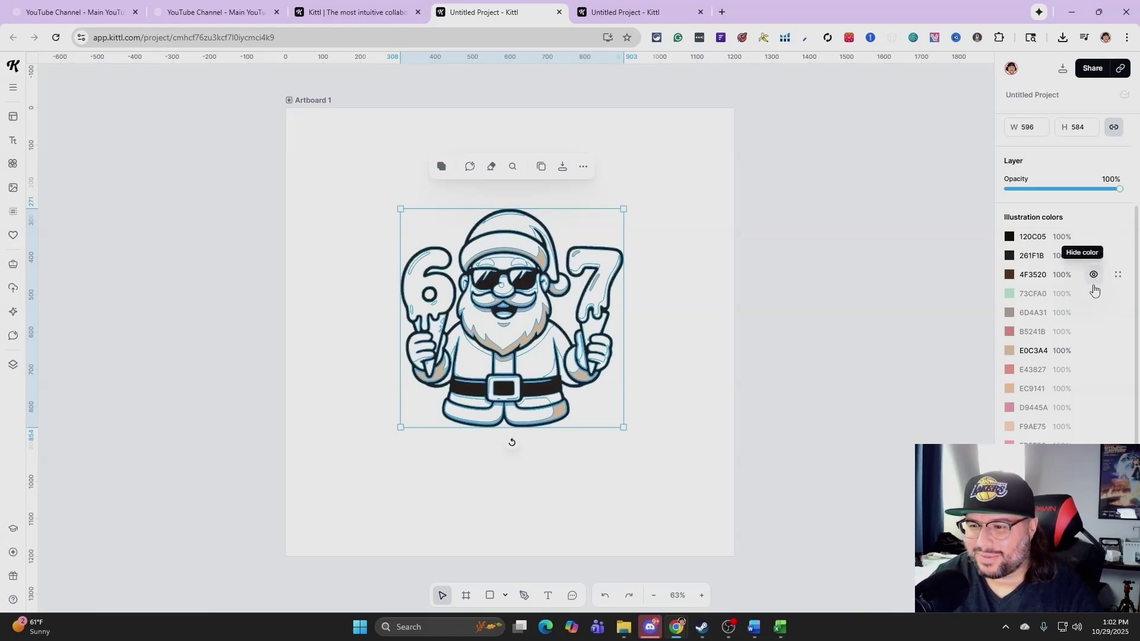
pyautogui.click(1094, 294)
pyautogui.click(1094, 313)
pyautogui.click(1094, 331)
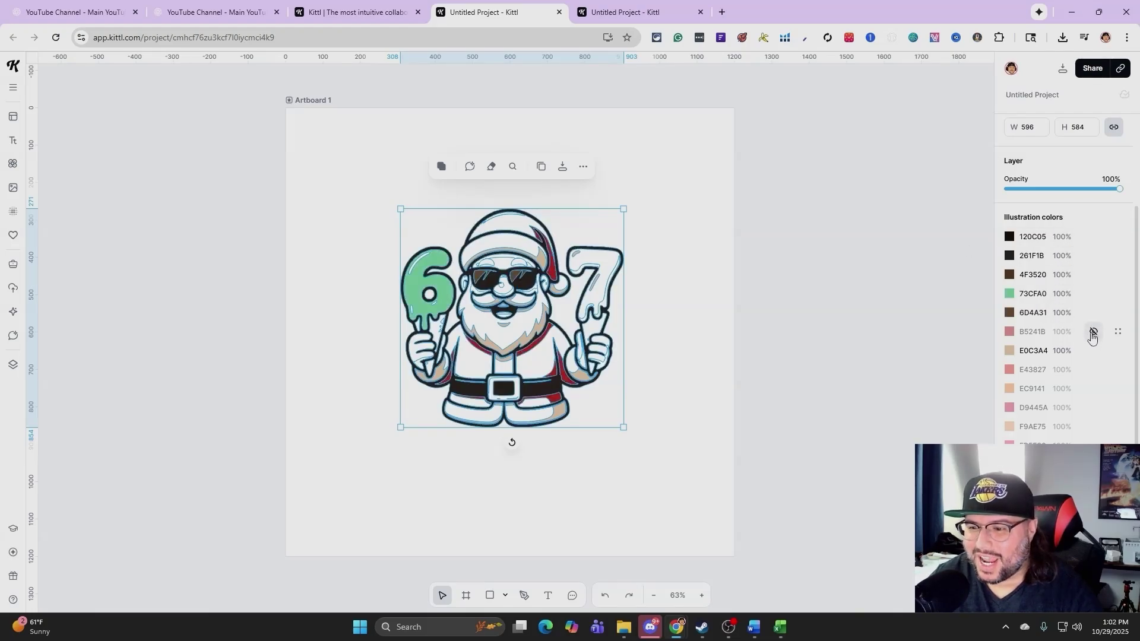
pyautogui.click(1093, 350)
pyautogui.click(1094, 351)
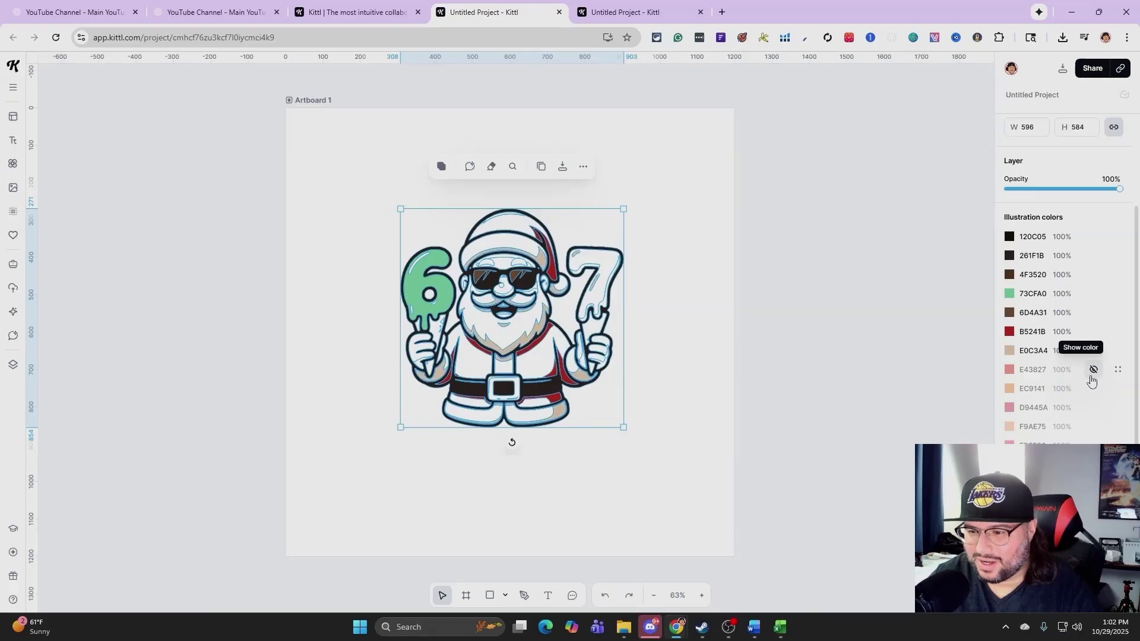
pyautogui.click(1093, 370)
pyautogui.click(1094, 389)
pyautogui.click(1093, 408)
pyautogui.click(1093, 426)
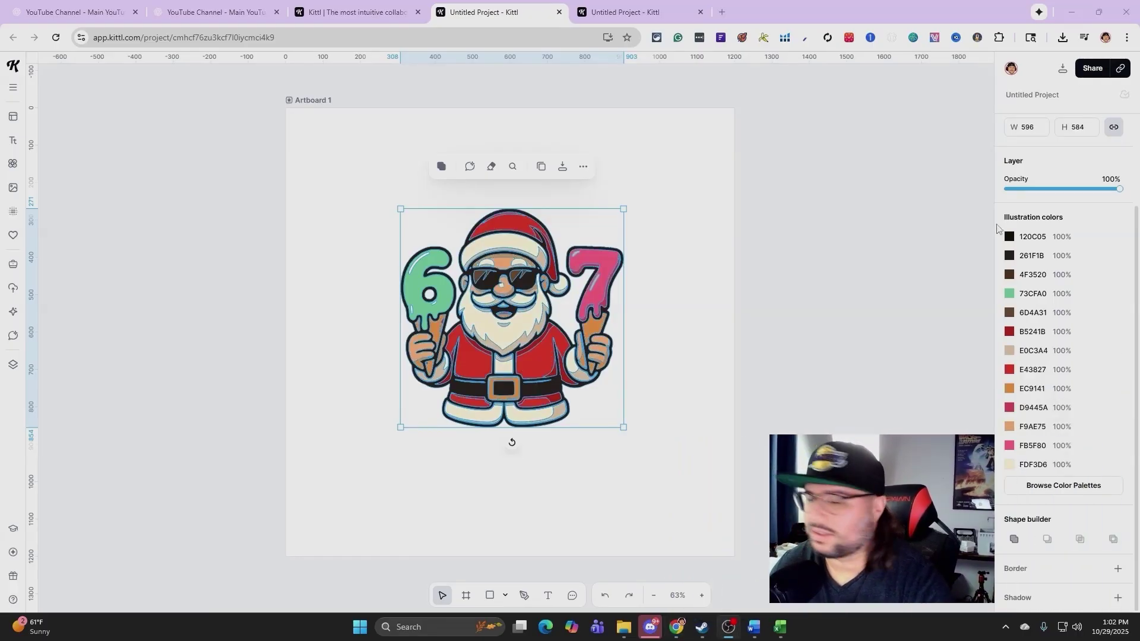
# Step: Browse the color palettes for the Santa vector and preview several, such as Candy Shop, Earth Brown and Coral Reef
pyautogui.click(1060, 486)
pyautogui.scroll(-2, 1069, 332)
pyautogui.scroll(-2, 1063, 296)
pyautogui.scroll(2, 1067, 308)
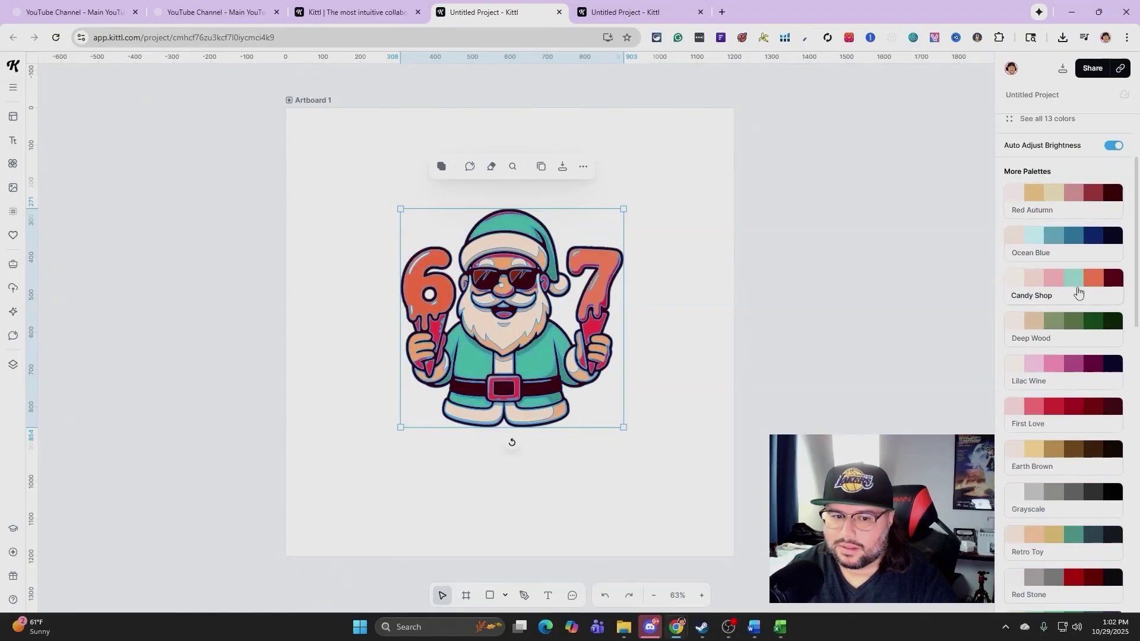
pyautogui.scroll(-2, 1074, 387)
pyautogui.scroll(-6, 1074, 391)
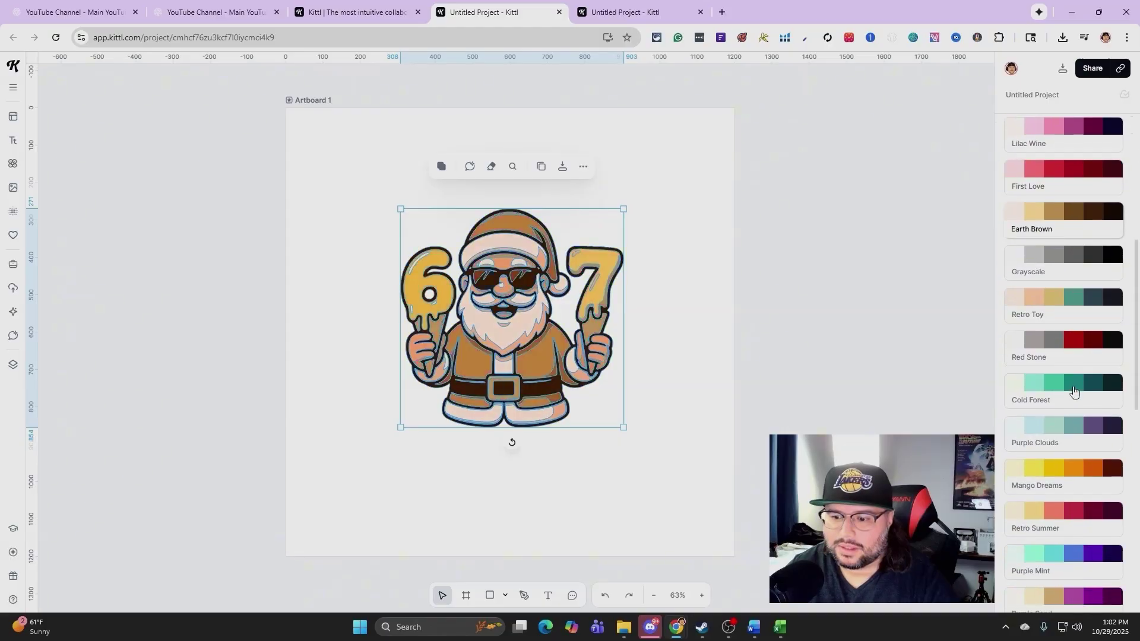
pyautogui.scroll(-2, 1073, 400)
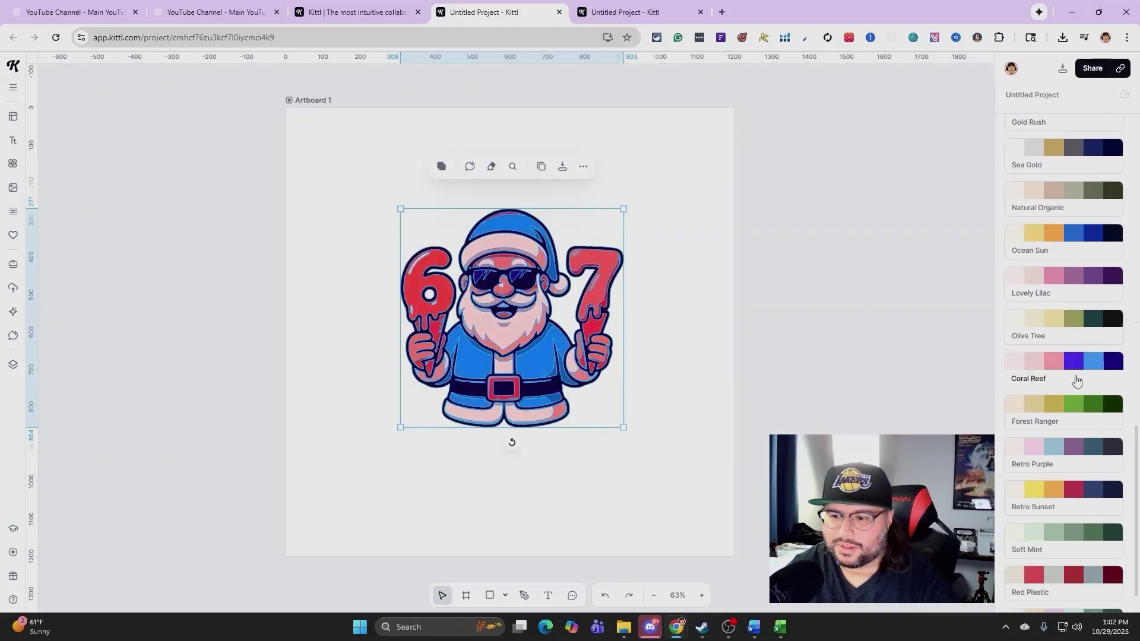
pyautogui.scroll(-3, 1067, 470)
pyautogui.scroll(2, 738, 423)
pyautogui.scroll(-2, 739, 423)
# Step: Change the green 73CFA0 of the number 6 in the Santa illustration to near-black 0A0A0A
pyautogui.click(1021, 197)
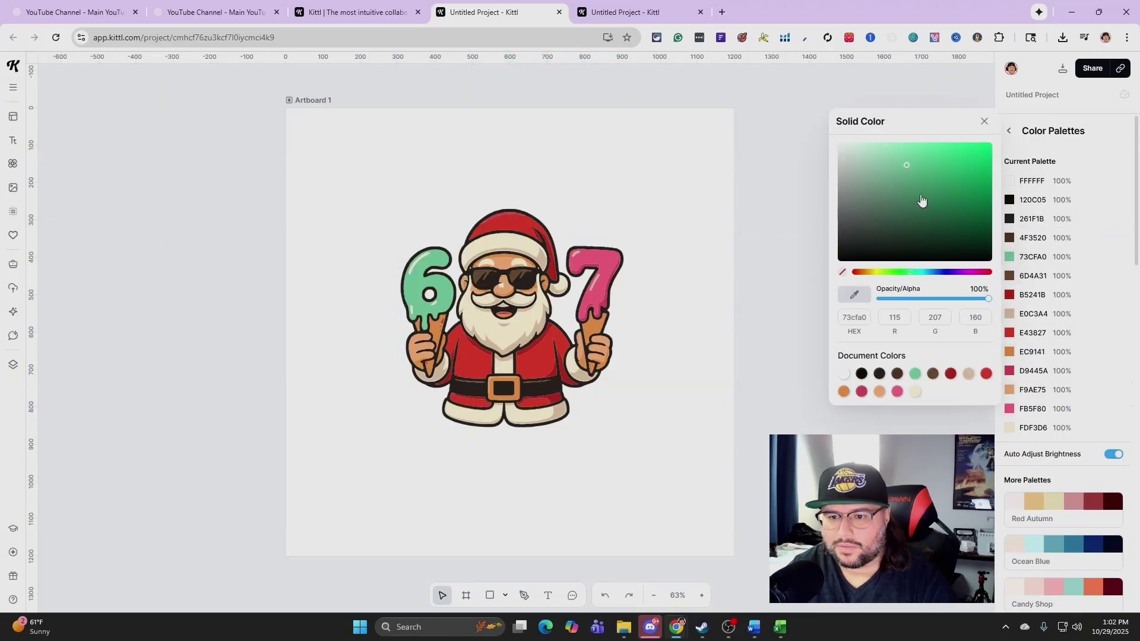
pyautogui.moveTo(905, 169); pyautogui.dragTo(839, 259)
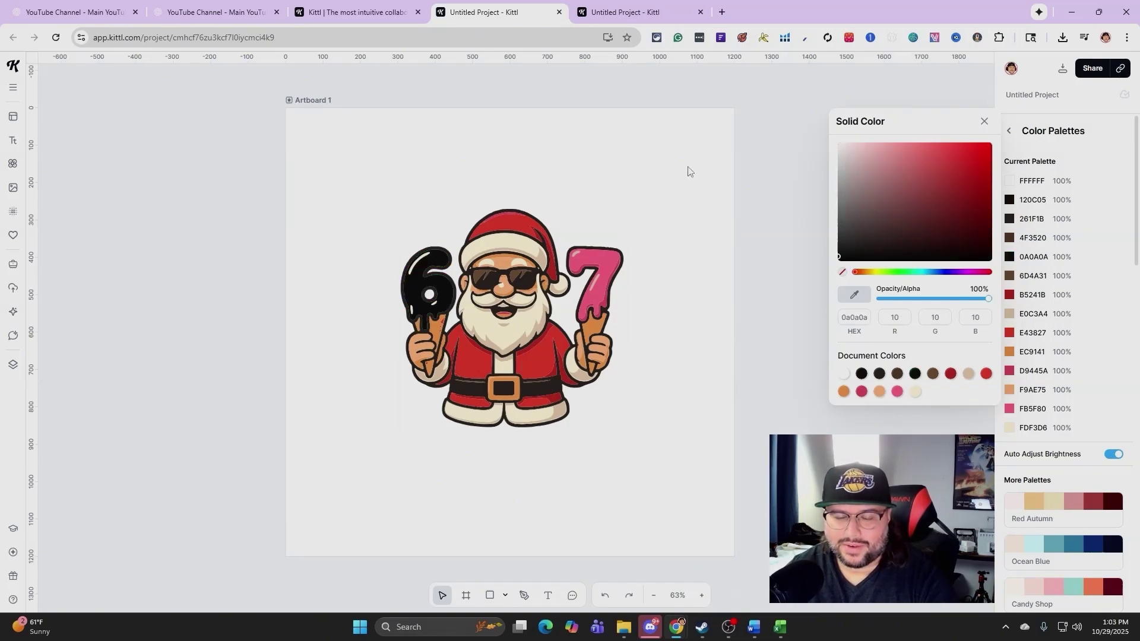
# Step: Resize the Santa illustration to about 708 × 694 px and center it horizontally on the artboard
pyautogui.click(579, 314)
pyautogui.click(402, 218)
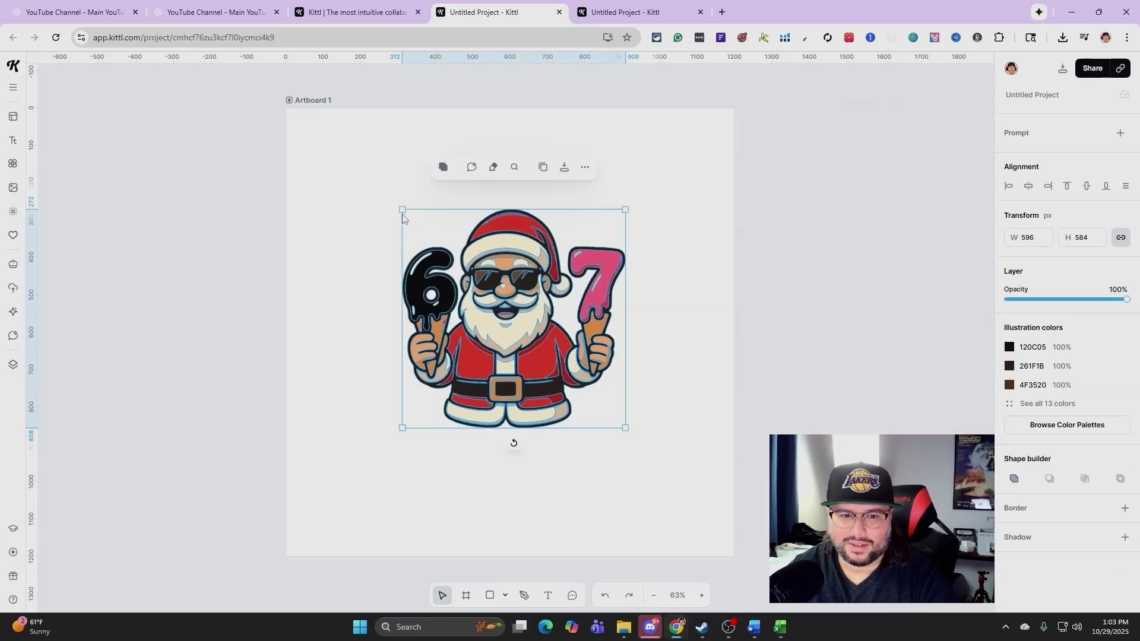
pyautogui.moveTo(401, 210); pyautogui.dragTo(364, 163)
pyautogui.moveTo(625, 427); pyautogui.dragTo(685, 478)
pyautogui.click(831, 314)
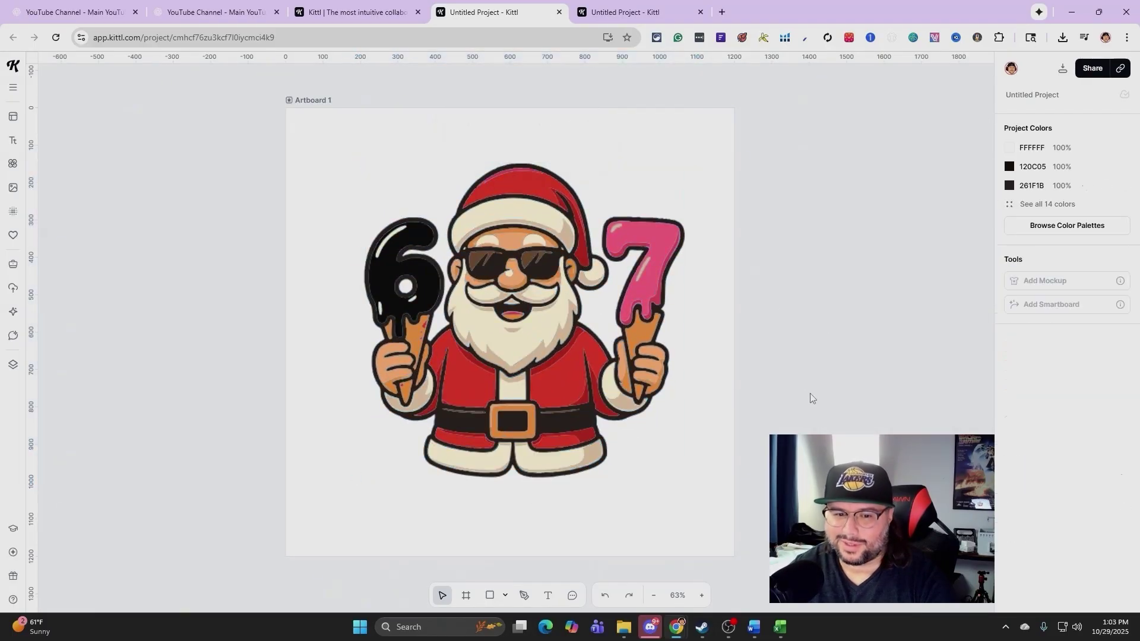
pyautogui.click(677, 460)
pyautogui.moveTo(688, 480); pyautogui.dragTo(631, 423)
pyautogui.moveTo(623, 371); pyautogui.dragTo(636, 380)
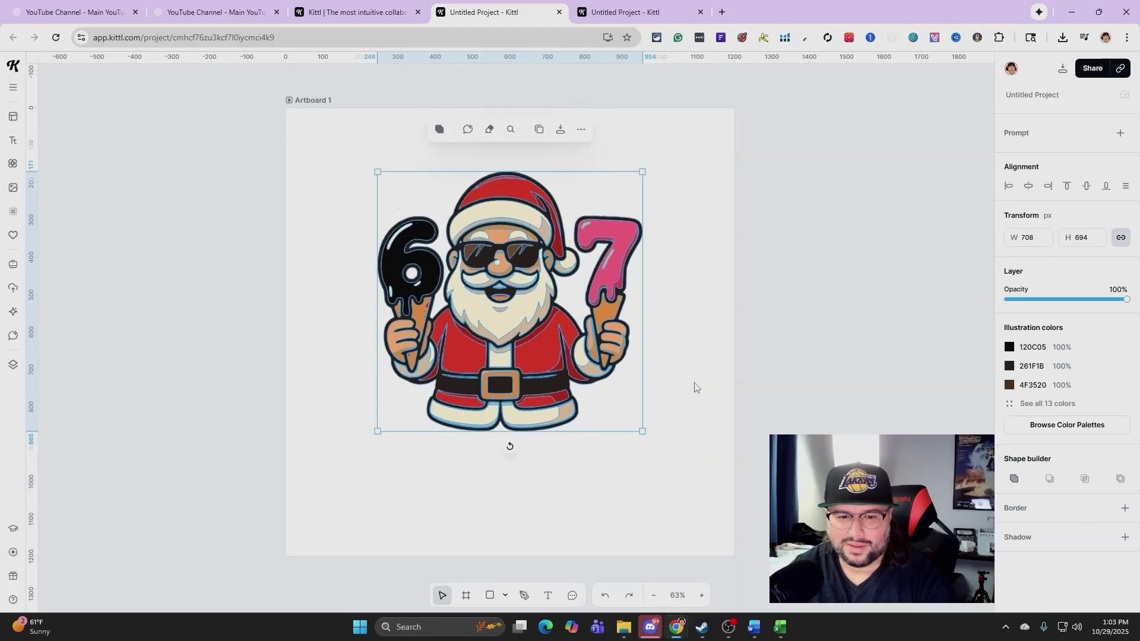
pyautogui.click(718, 378)
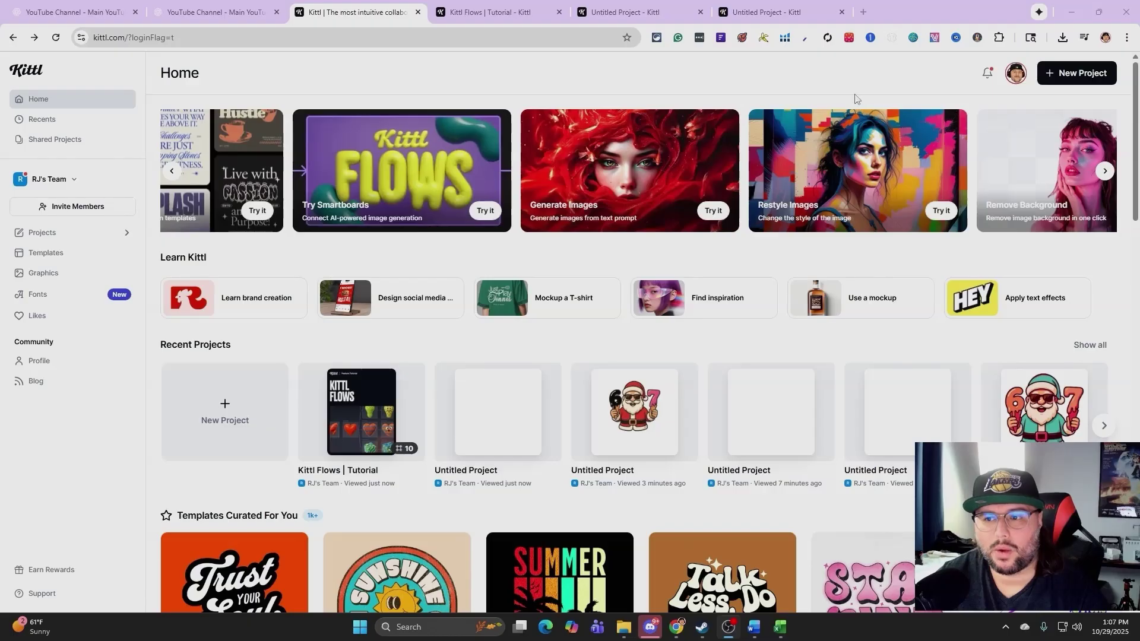
# Step: Create a new project with the print-on-demand Merch by Amazon T-Shirt artboard, 4500 × 5400 px
pyautogui.click(1076, 73)
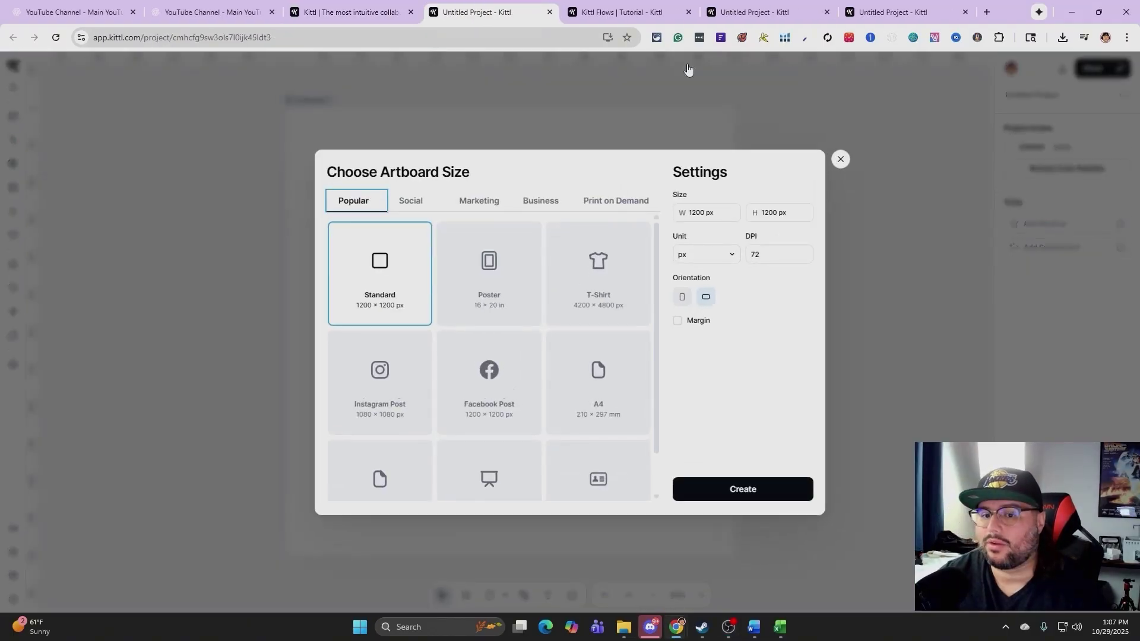
pyautogui.click(621, 201)
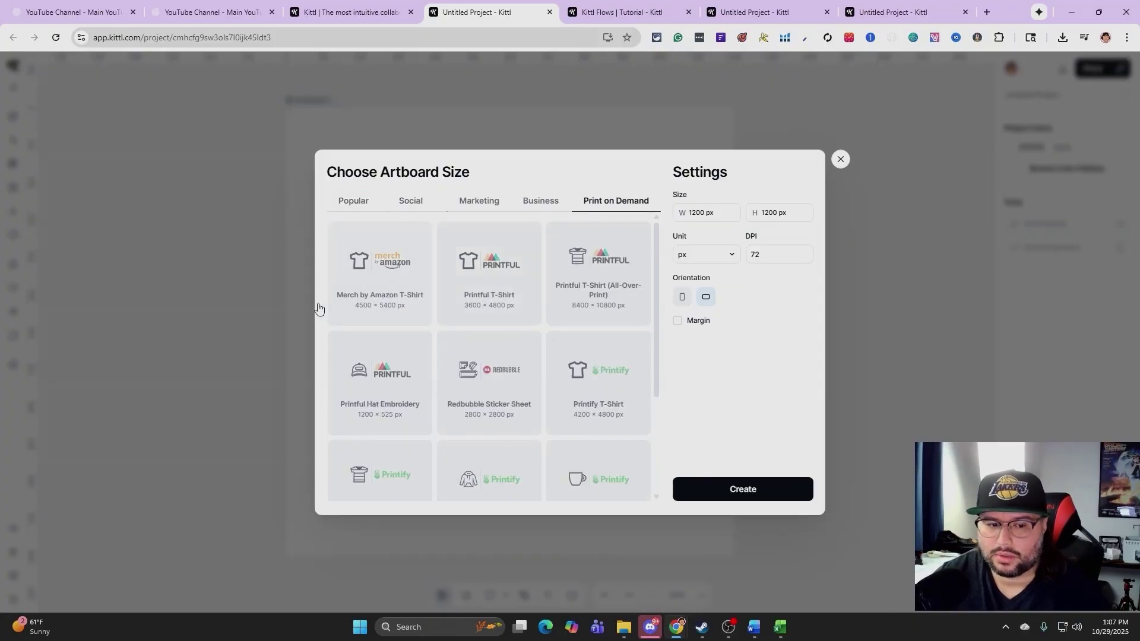
pyautogui.click(375, 308)
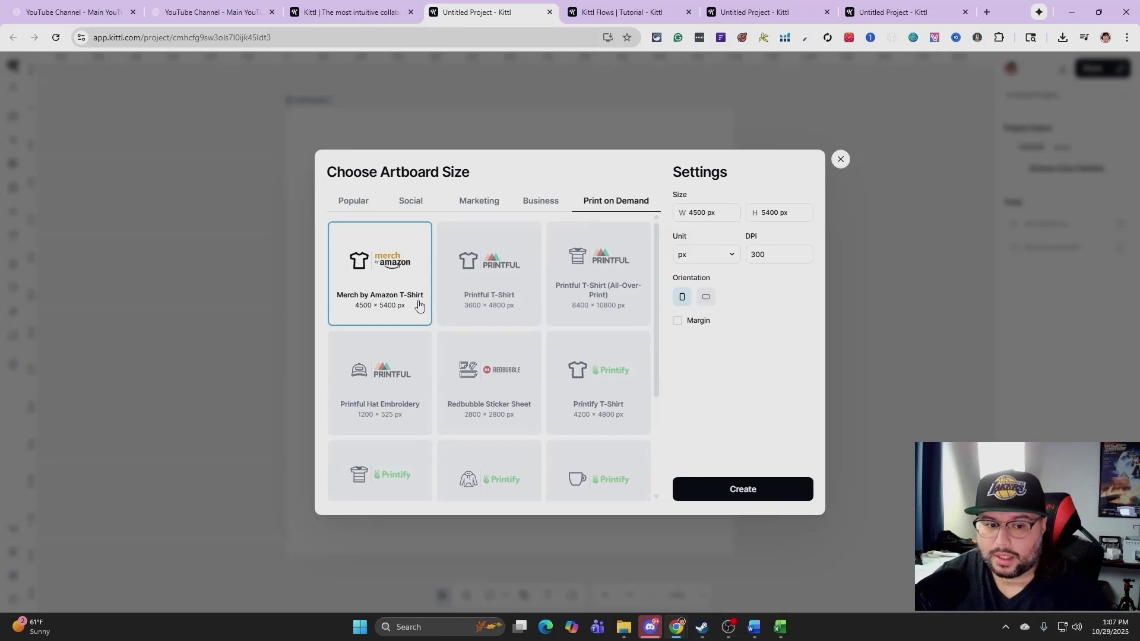
pyautogui.click(754, 493)
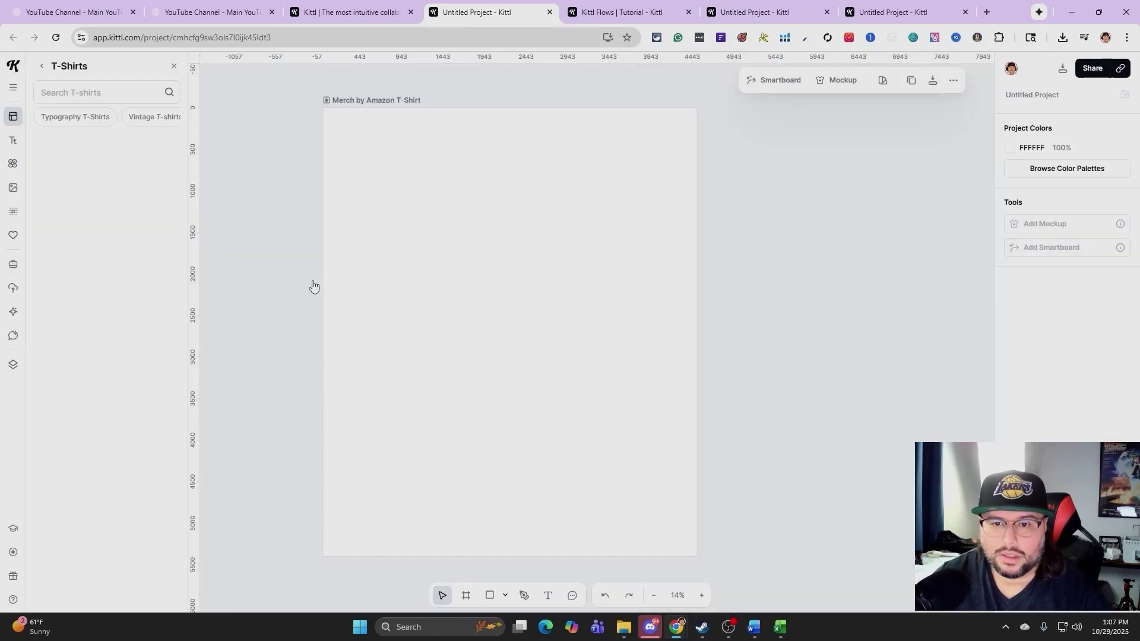
# Step: Open the Kittl Flows tutorial from the Home page's Try Smartboards card and examine its lessons on creating and updating a flow
pyautogui.click(353, 12)
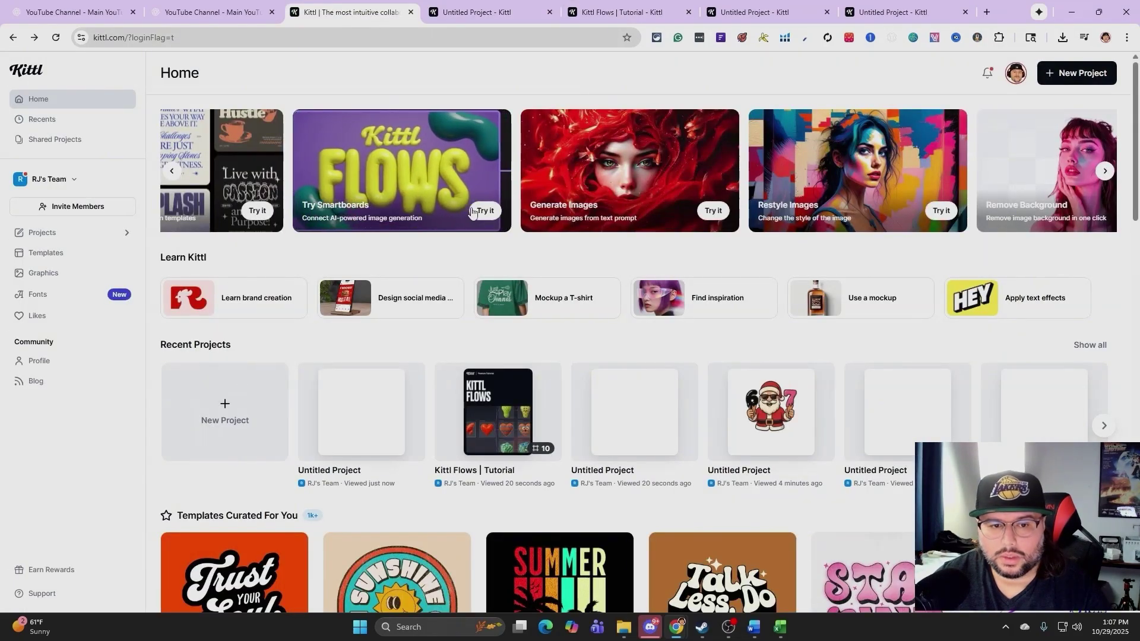
pyautogui.click(480, 216)
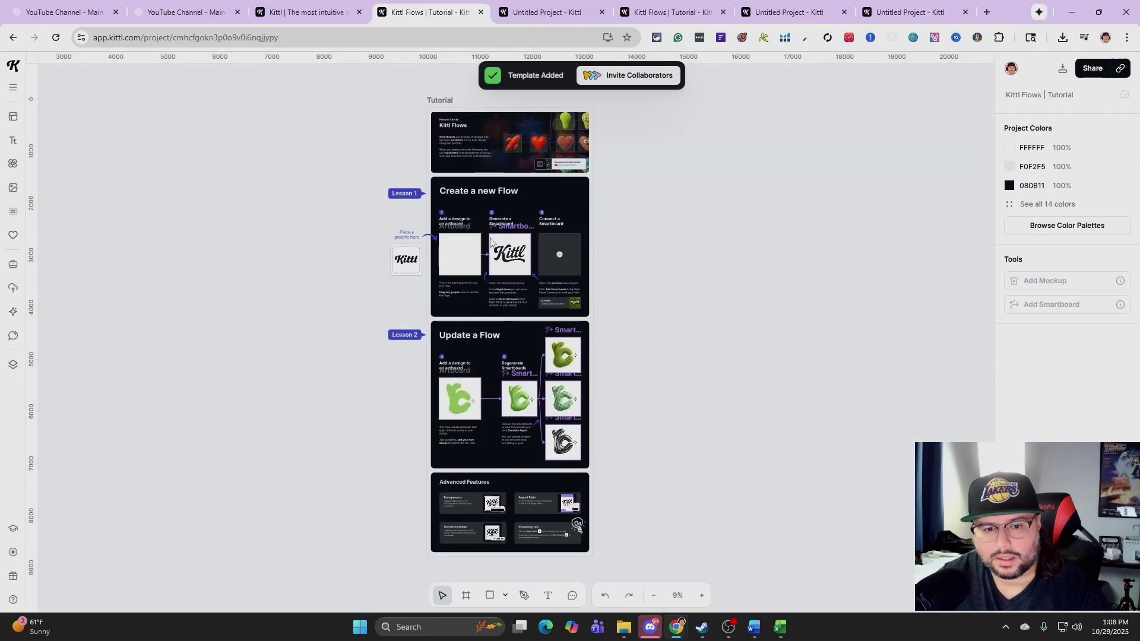
pyautogui.click(700, 595)
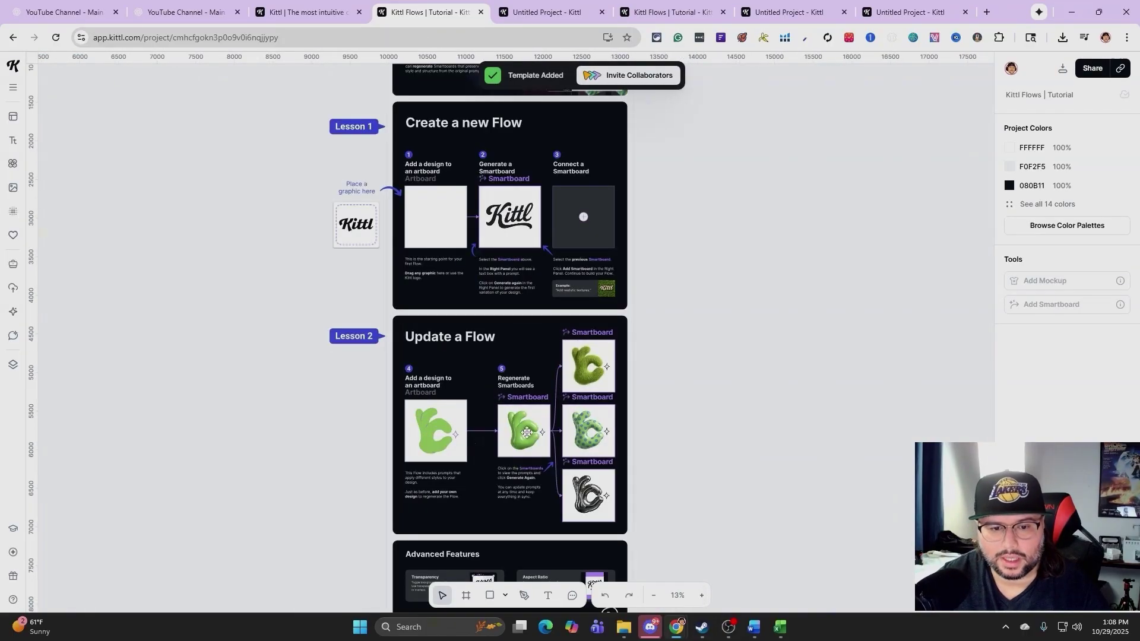
pyautogui.scroll(-2, 535, 437)
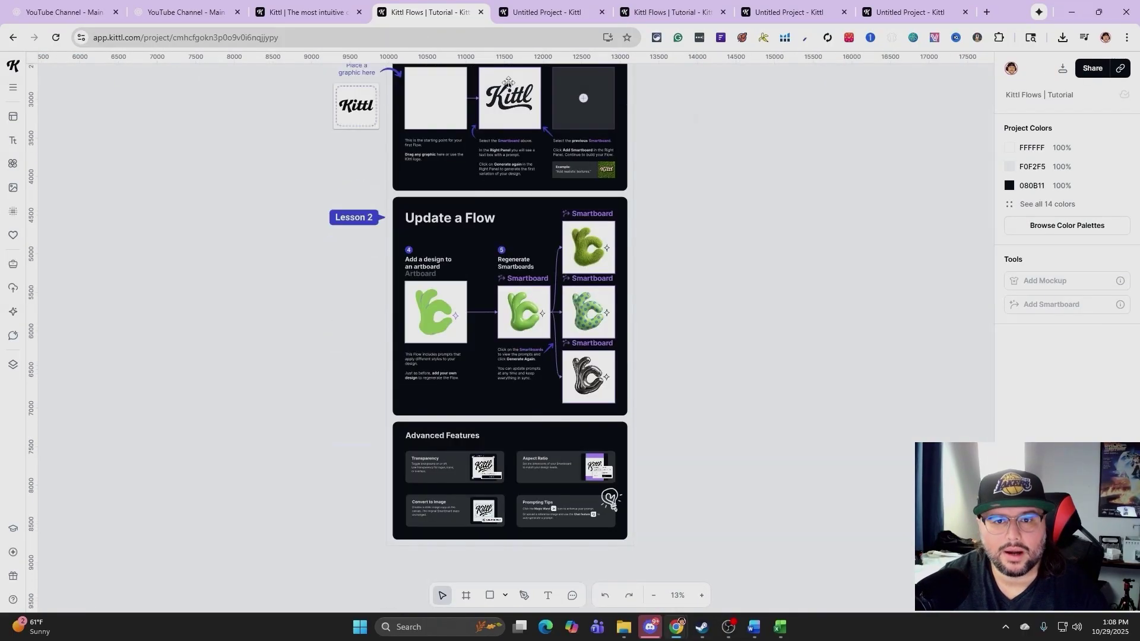
# Step: Return to the Merch by Amazon T-Shirt project, add the uploaded Santa 6-7 illustration and enlarge it to span most of the artboard's width
pyautogui.click(522, 12)
pyautogui.click(23, 293)
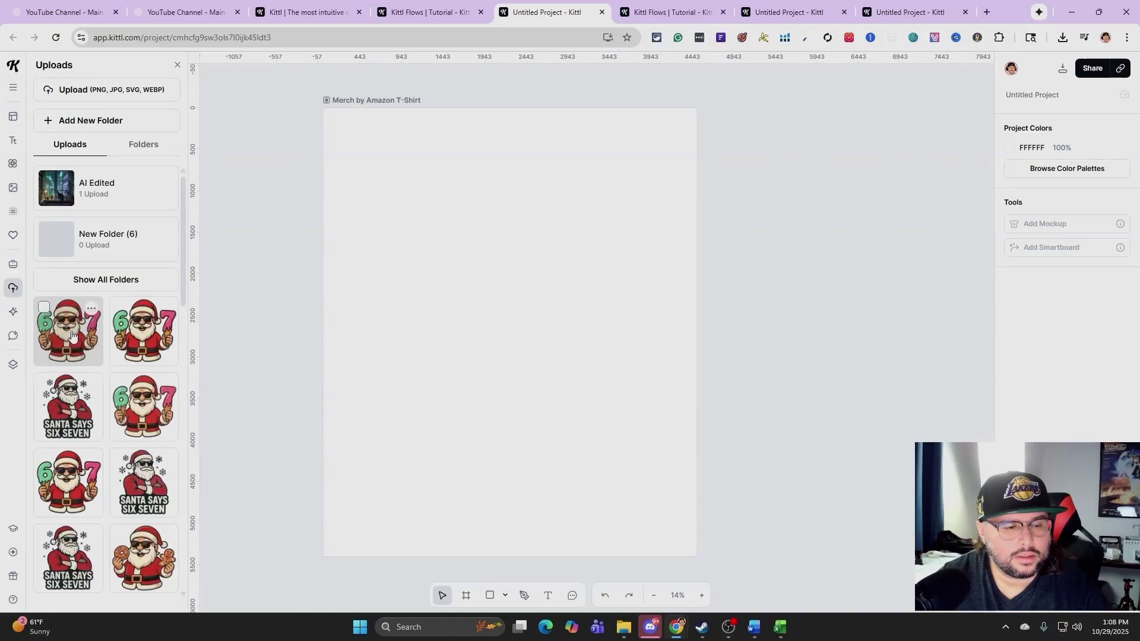
pyautogui.click(71, 339)
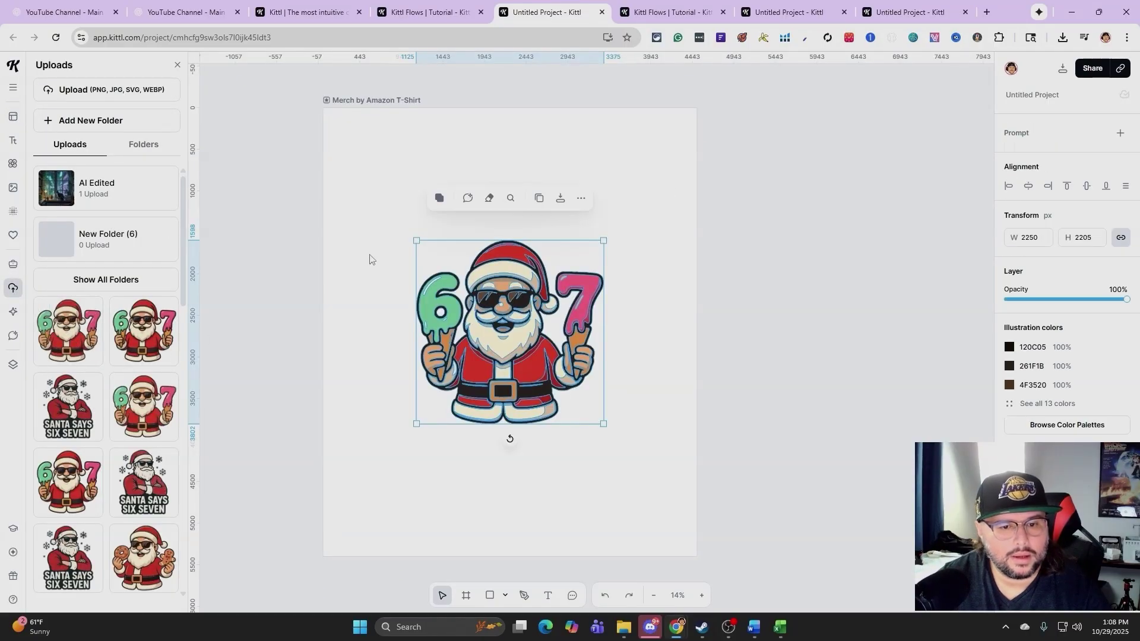
# Step: Add a Smartboard to the T-shirt artboard and generate a Nano Banana variation with the prompt "Change the santa into a turkey"
pyautogui.click(420, 122)
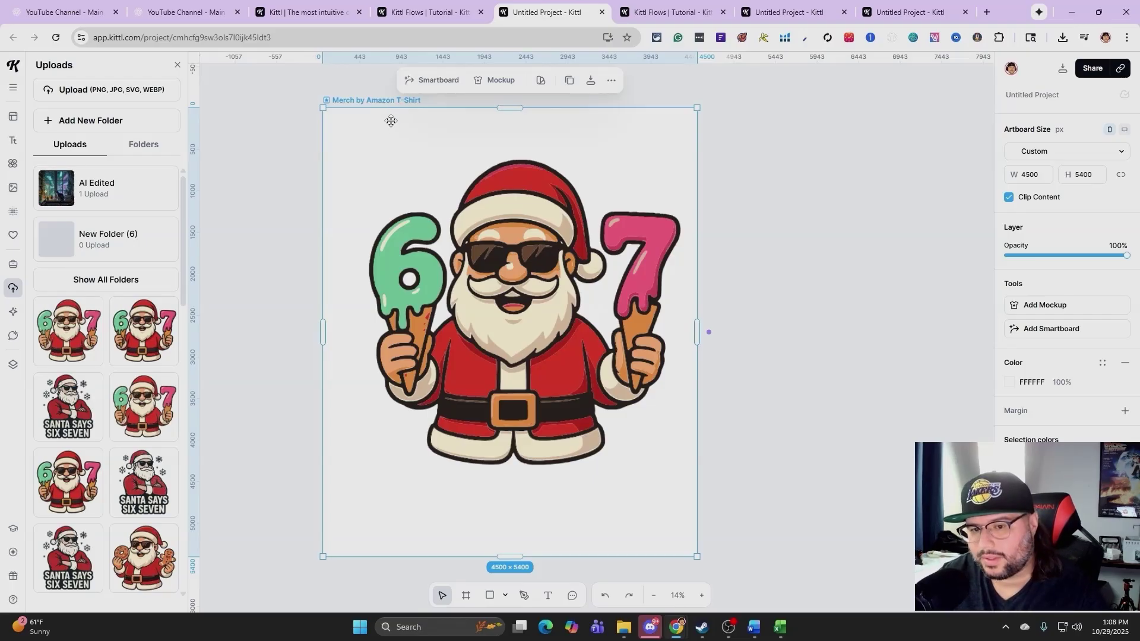
pyautogui.click(1051, 329)
pyautogui.click(1094, 172)
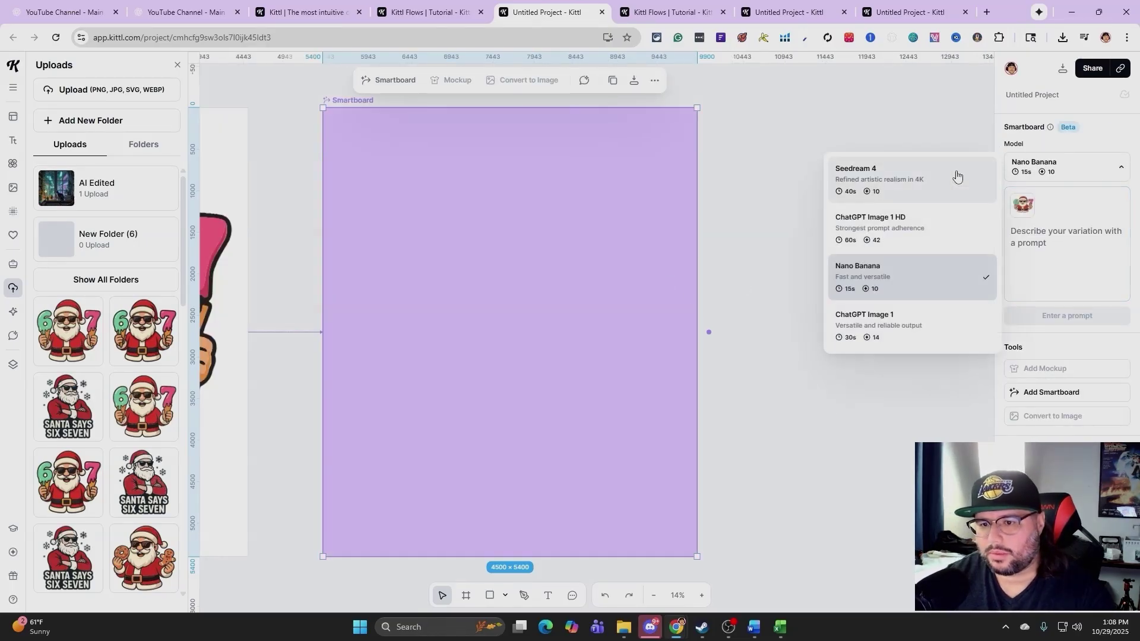
pyautogui.click(902, 285)
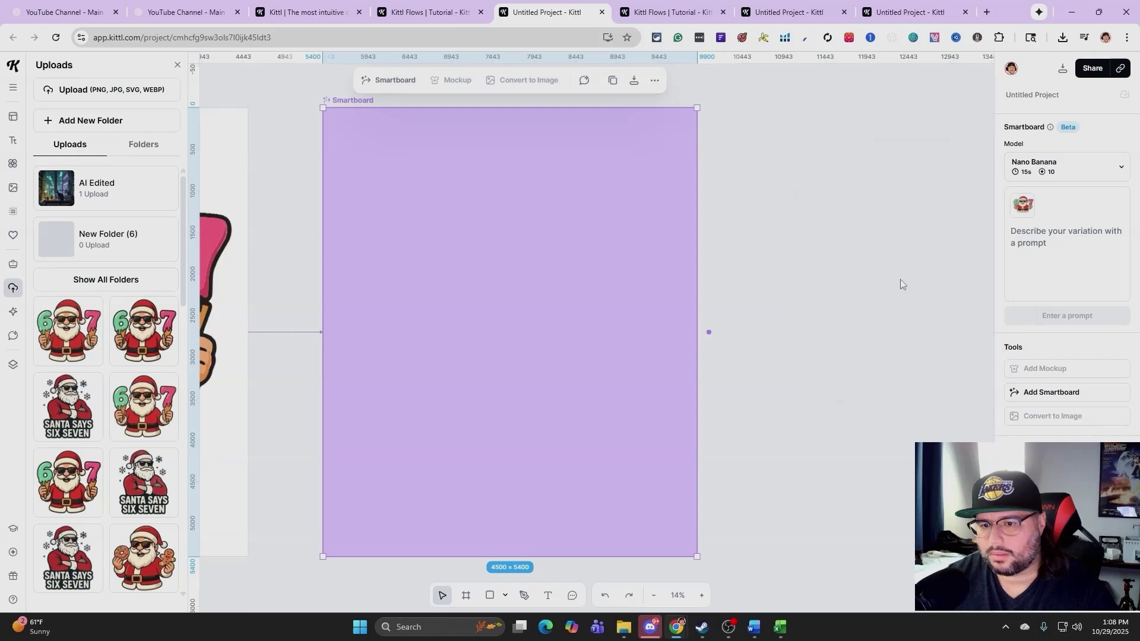
pyautogui.click(1035, 244)
pyautogui.write('Chnag')
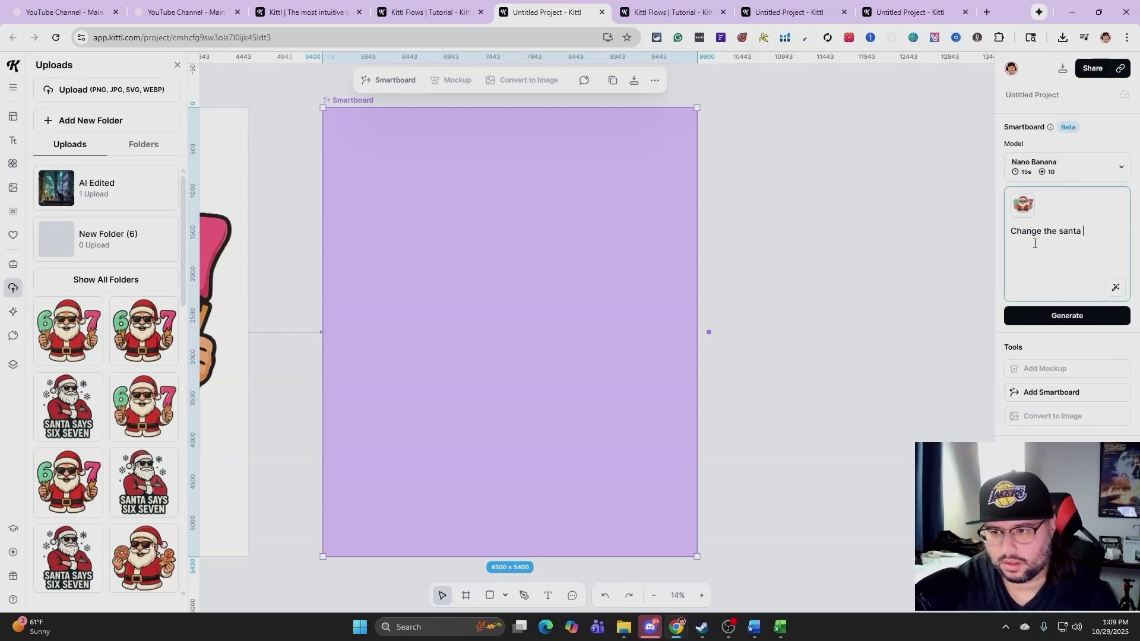
pyautogui.click(1018, 313)
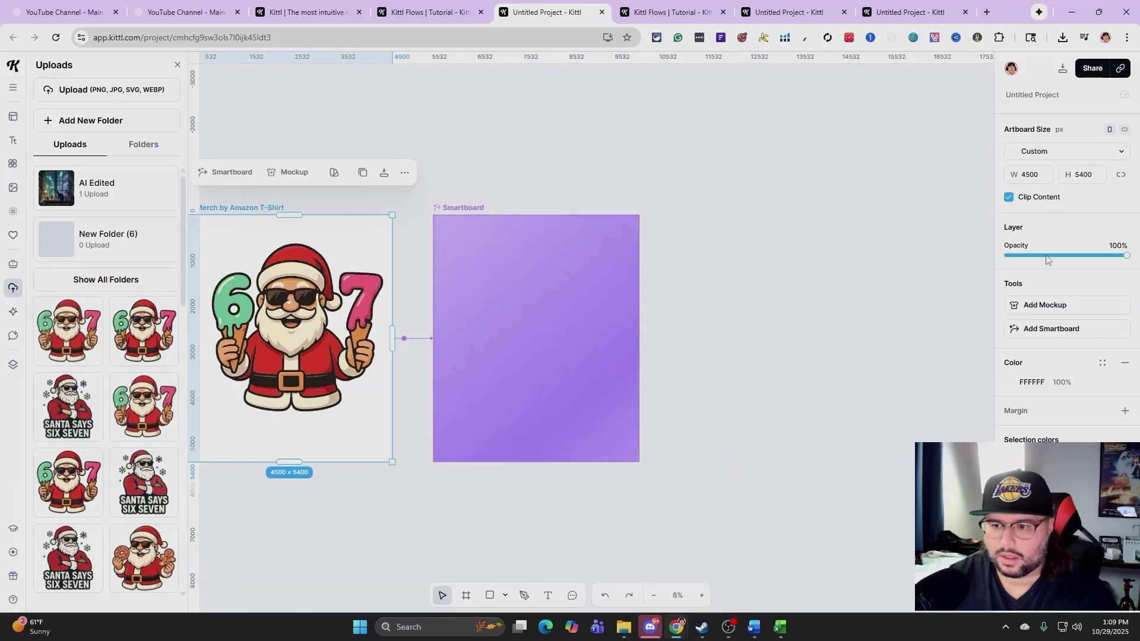
# Step: Add a second Smartboard to the T-shirt artboard and generate a variation with the prompt "Change 6 to 9 and then change 7 to 8"
pyautogui.click(1050, 330)
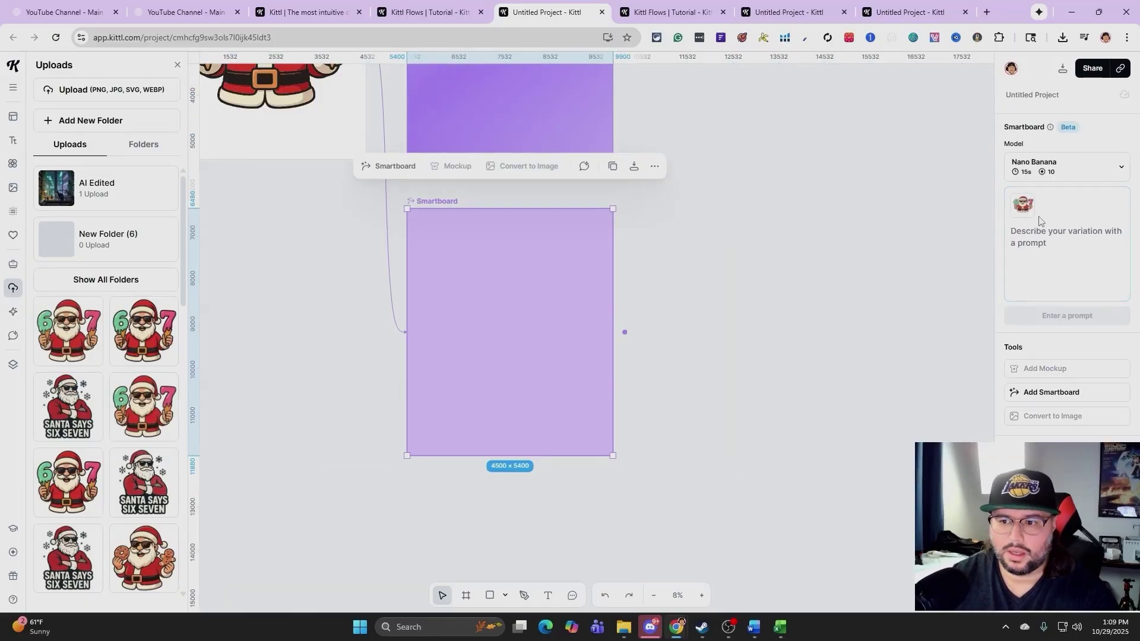
pyautogui.click(1039, 237)
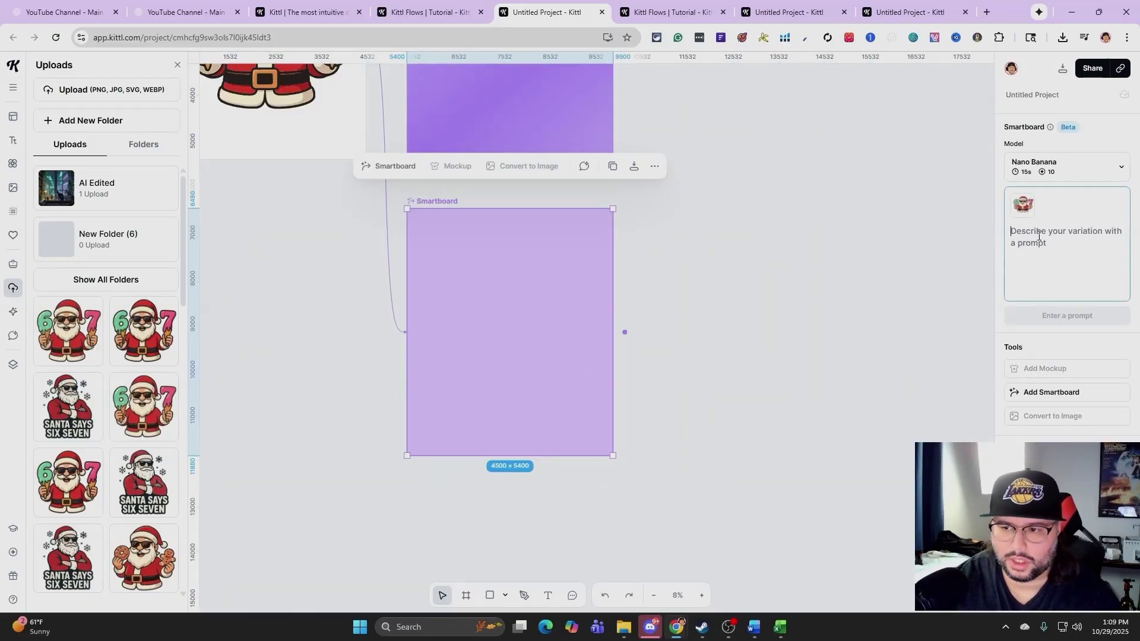
pyautogui.write('Change 6 to 9 and then change 7 to 8')
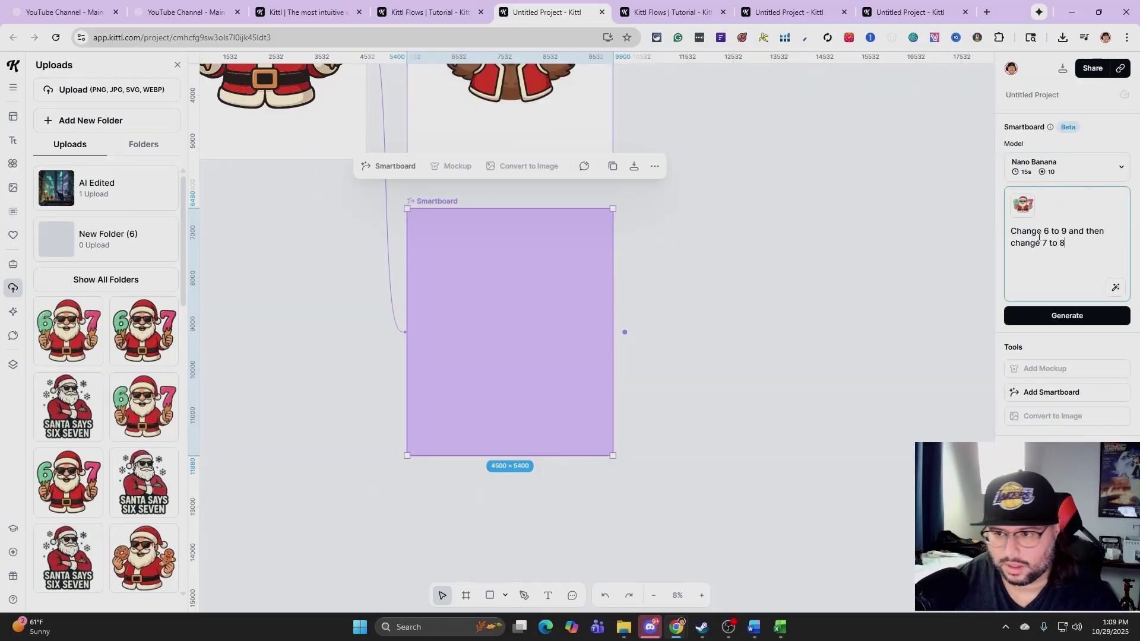
pyautogui.click(1064, 317)
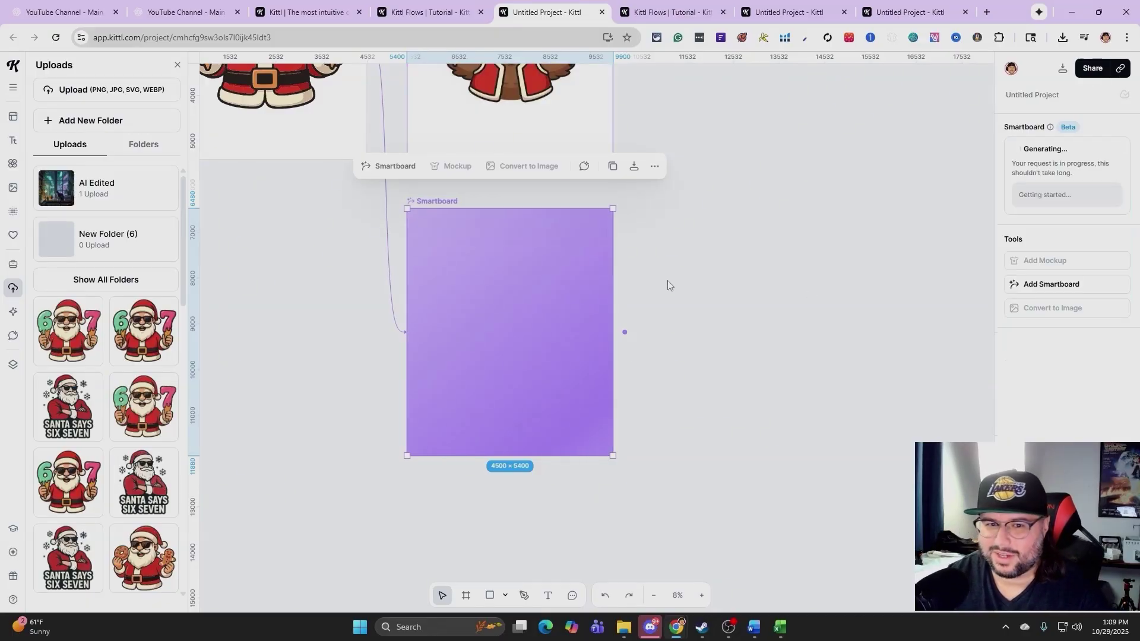
# Step: Compare the turkey variation and the changed-numbers variation on the two Smartboards with the original Santa design
pyautogui.scroll(4, 669, 285)
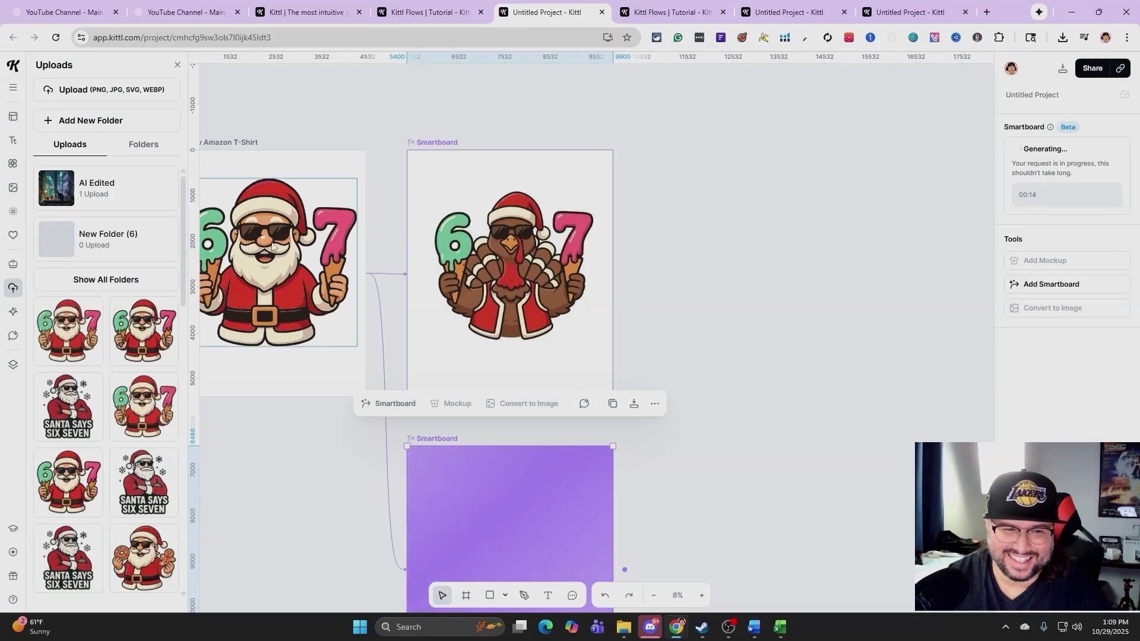
pyautogui.click(545, 253)
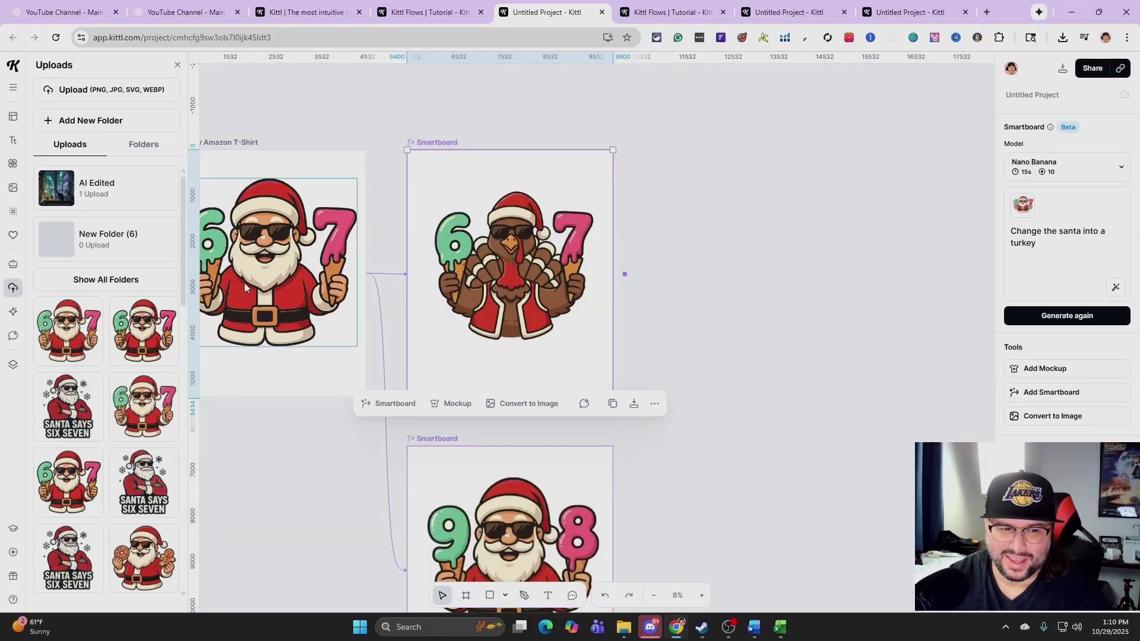
pyautogui.scroll(-2, 316, 363)
pyautogui.scroll(-2, 316, 363)
pyautogui.scroll(4, 356, 364)
pyautogui.scroll(-4, 503, 359)
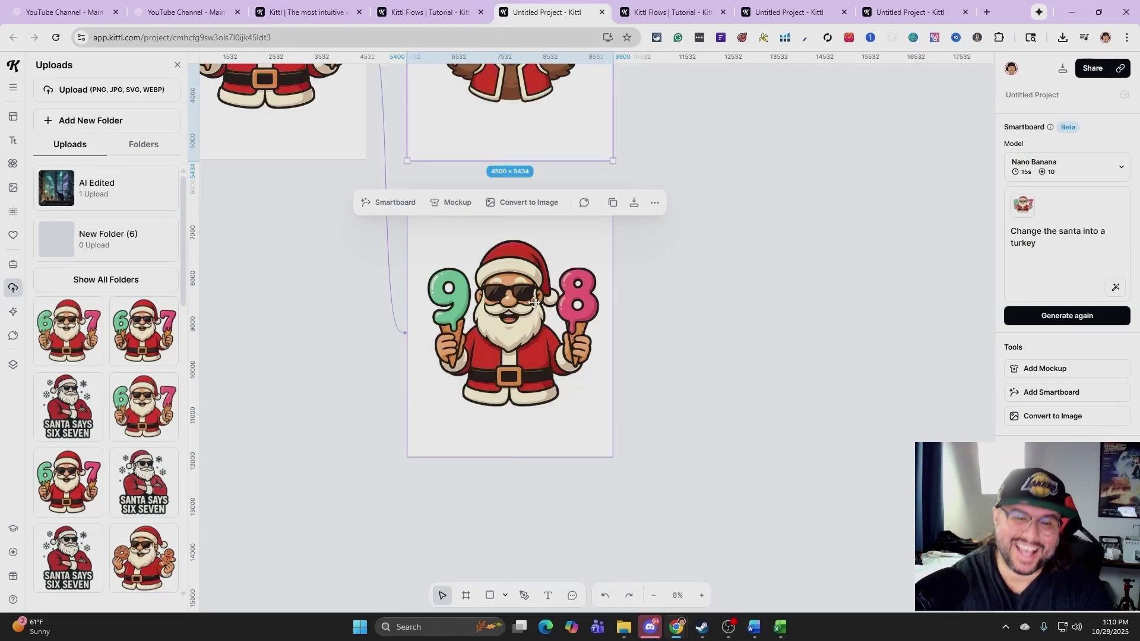
# Step: Add a third Smartboard to the T-shirt artboard and generate a variation with the prompt "Instead of santa do an elf"
pyautogui.scroll(2, 663, 332)
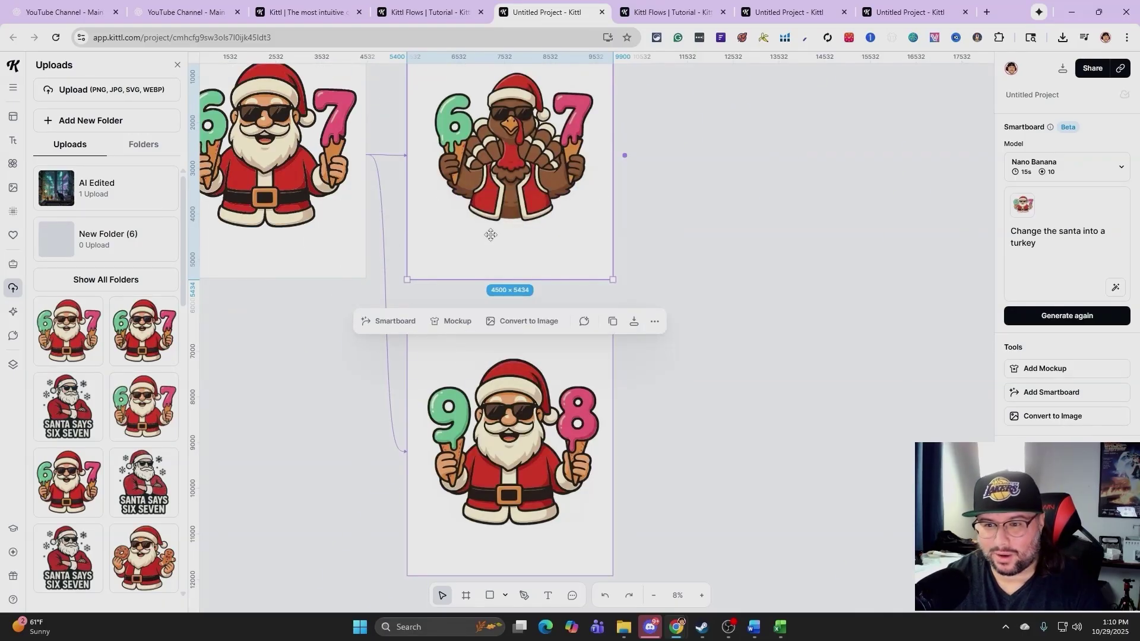
pyautogui.scroll(-4, 515, 354)
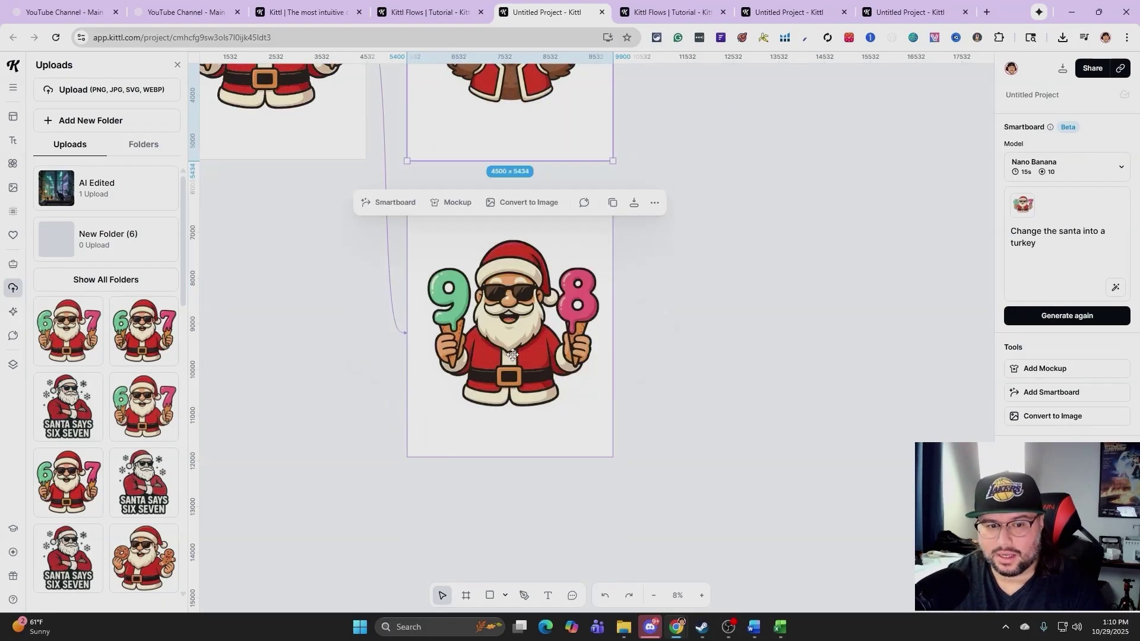
pyautogui.scroll(4, 469, 344)
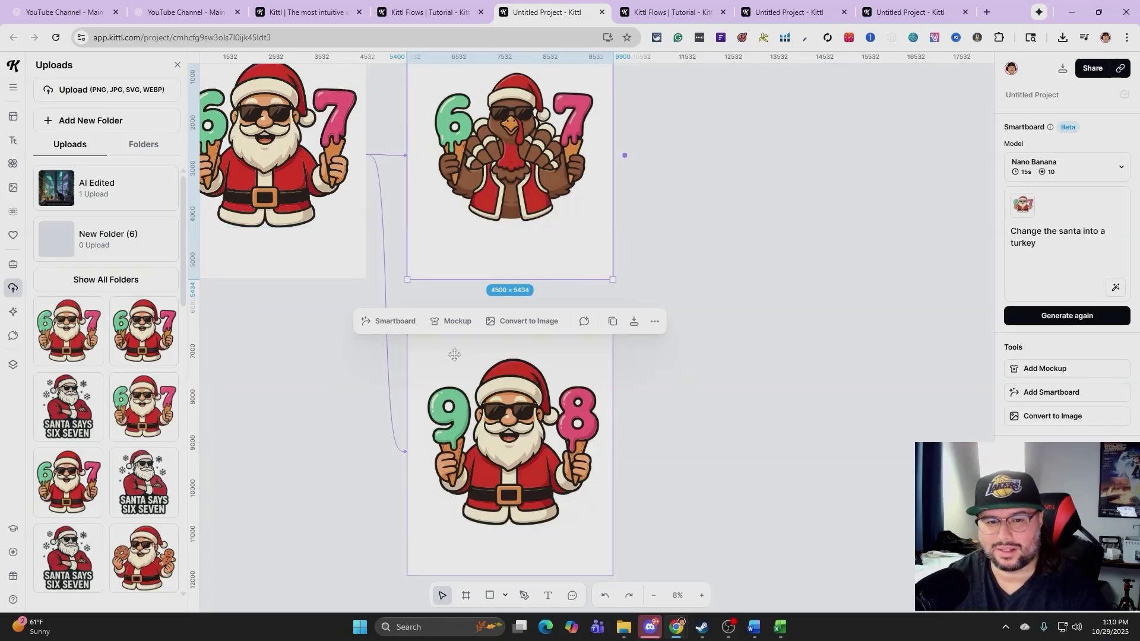
pyautogui.scroll(2, 434, 354)
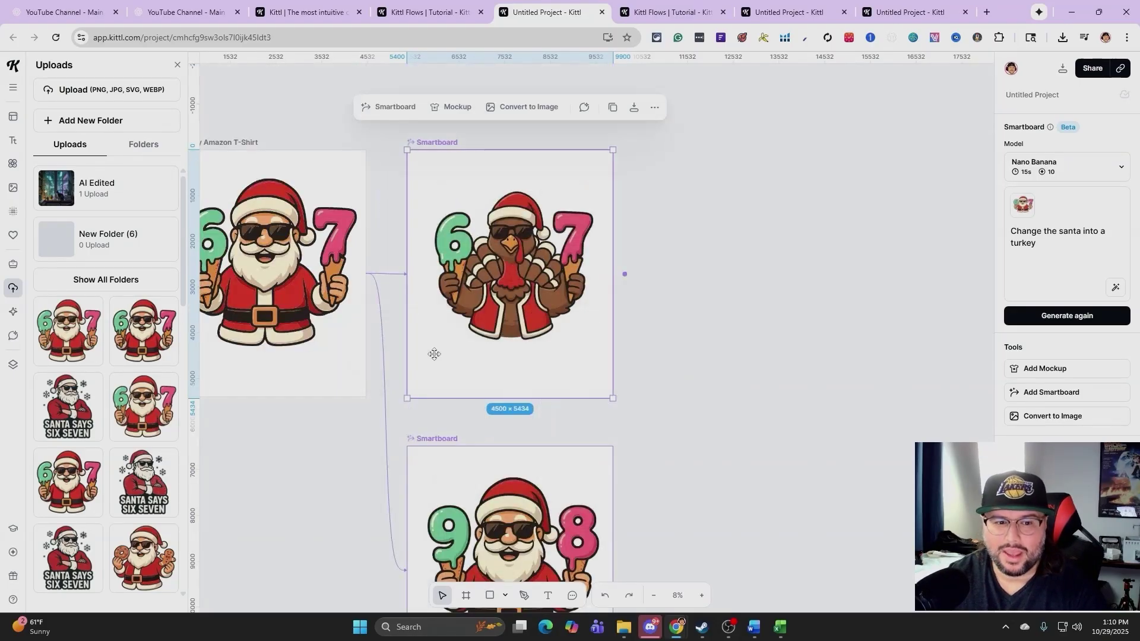
pyautogui.click(244, 142)
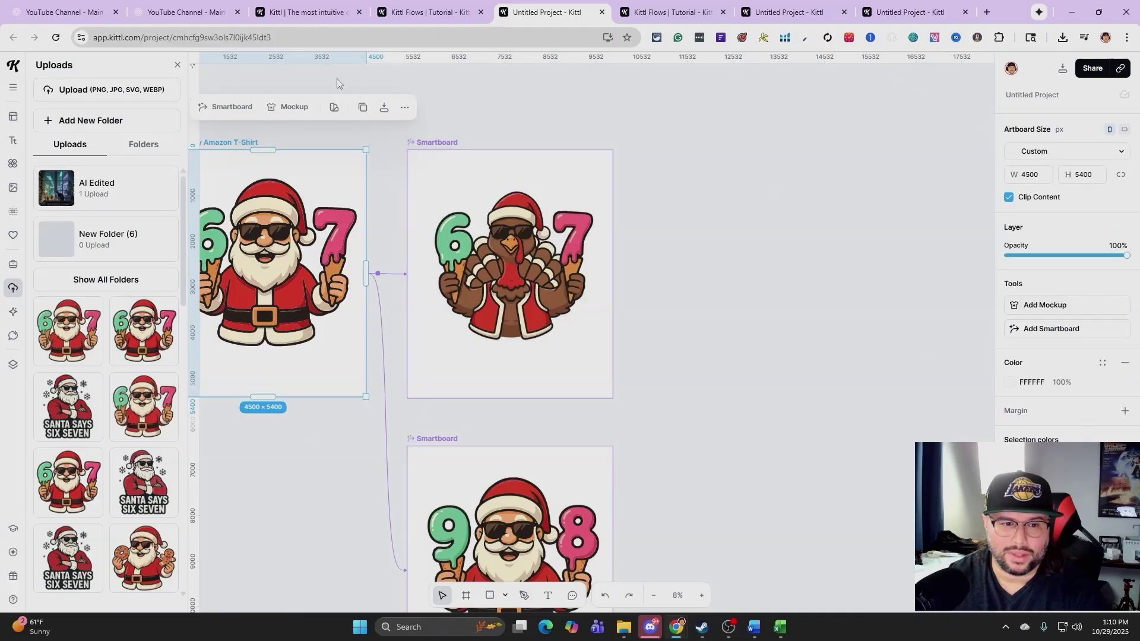
pyautogui.click(229, 108)
pyautogui.hotkey('ctrl', 'v')
pyautogui.press('Return')
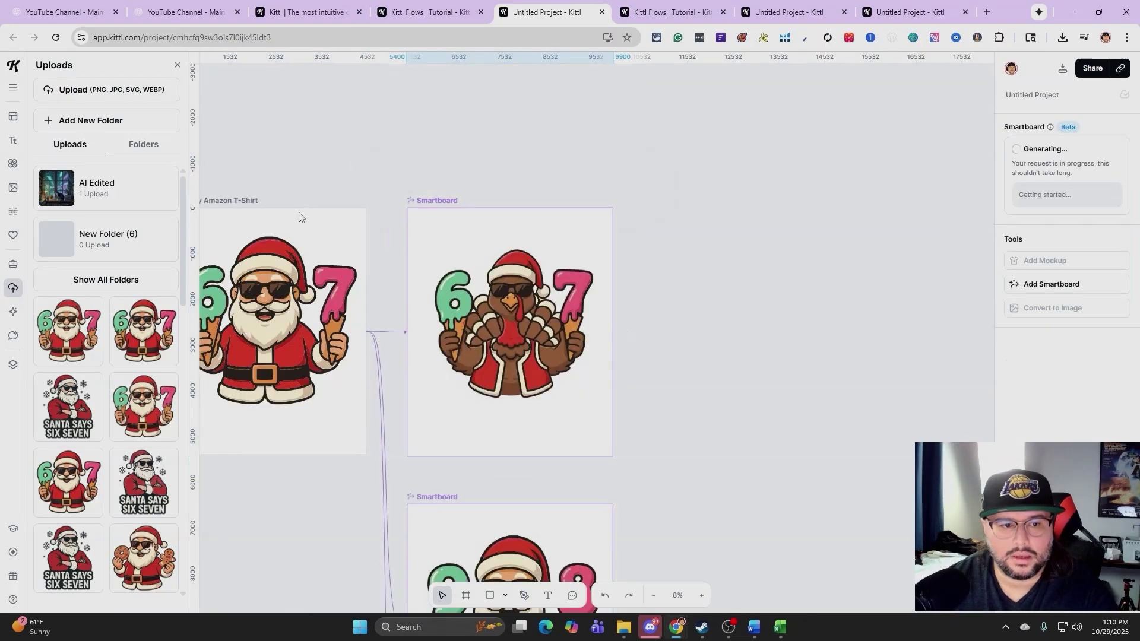
# Step: Add a fourth Smartboard to the T-shirt artboard and generate a variation with the prompt "Instead of santa do a reindeer"
pyautogui.click(252, 201)
pyautogui.click(1049, 325)
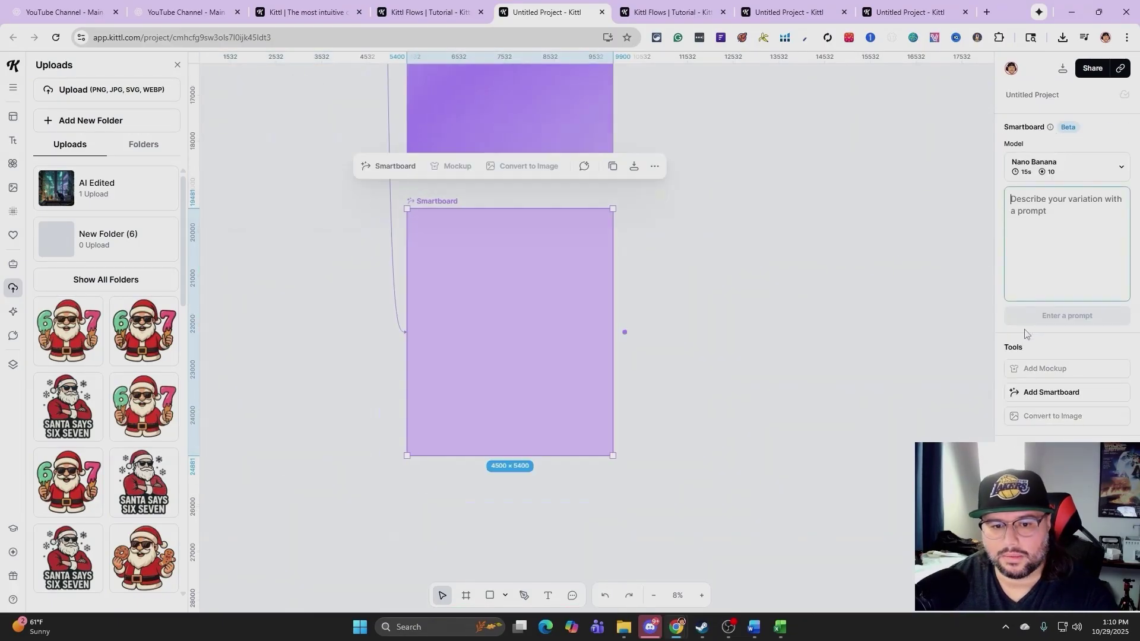
pyautogui.write('Instead of santa do a reindeer')
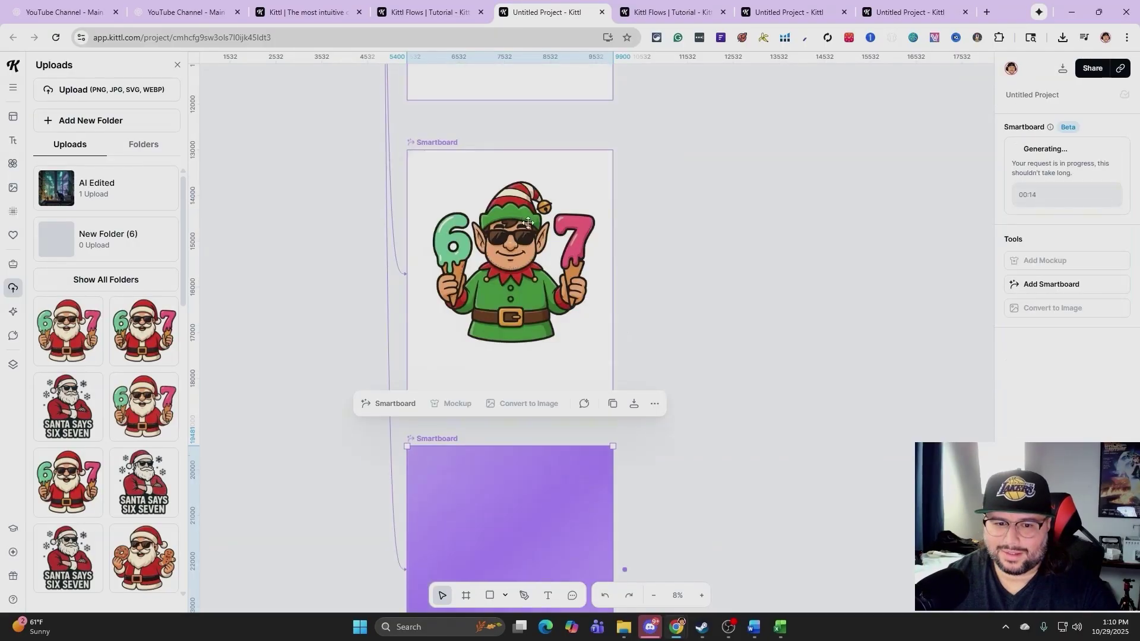
# Step: Examine the elf and reindeer Smartboard variations and compare them with the earlier ones and the original Santa design
pyautogui.scroll(-2, 581, 326)
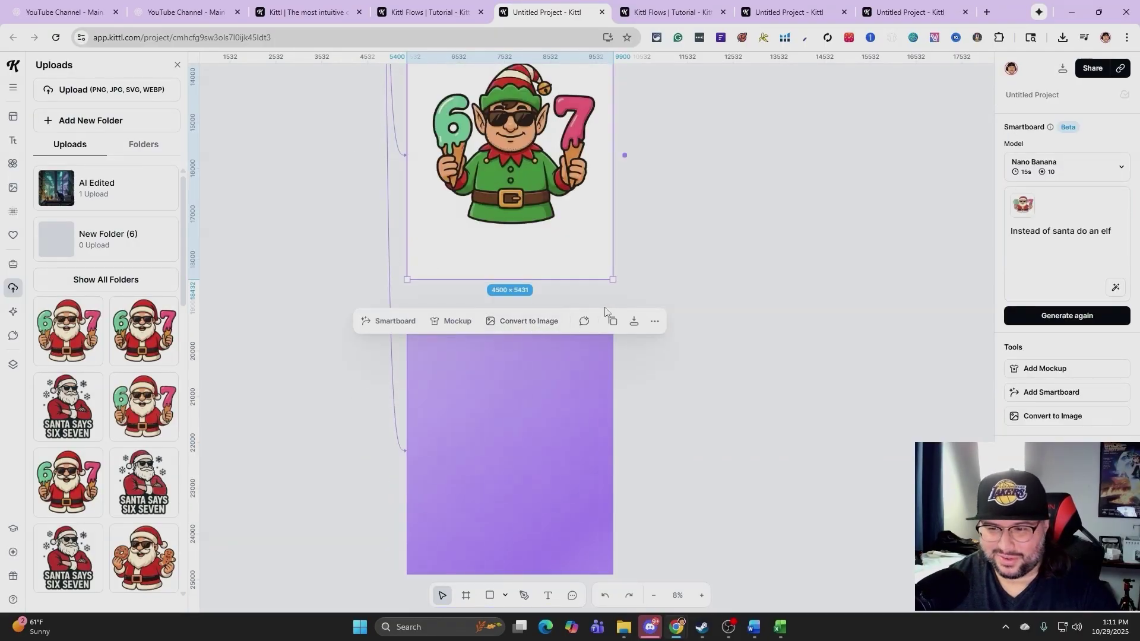
pyautogui.scroll(-3, 636, 285)
pyautogui.scroll(5, 617, 313)
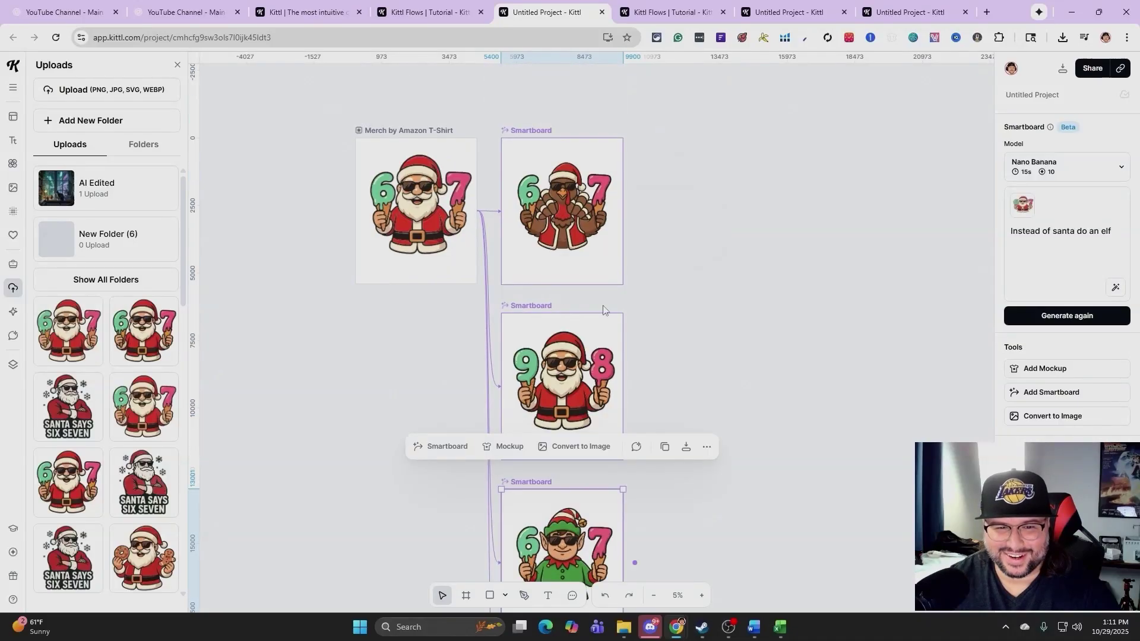
pyautogui.scroll(-3, 434, 268)
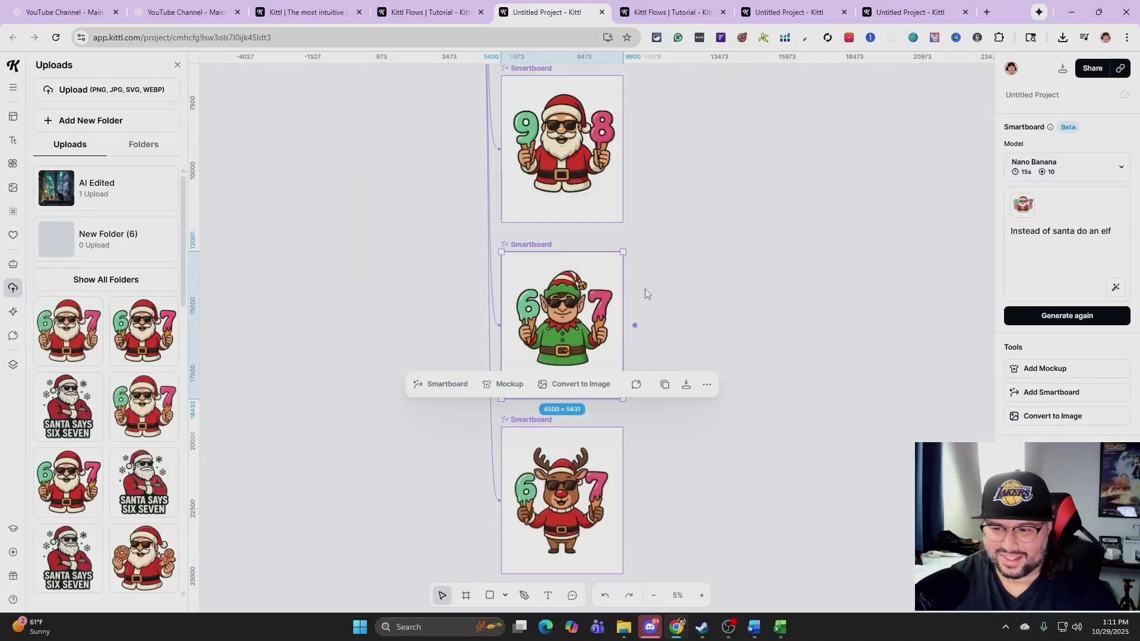
pyautogui.scroll(-1, 631, 300)
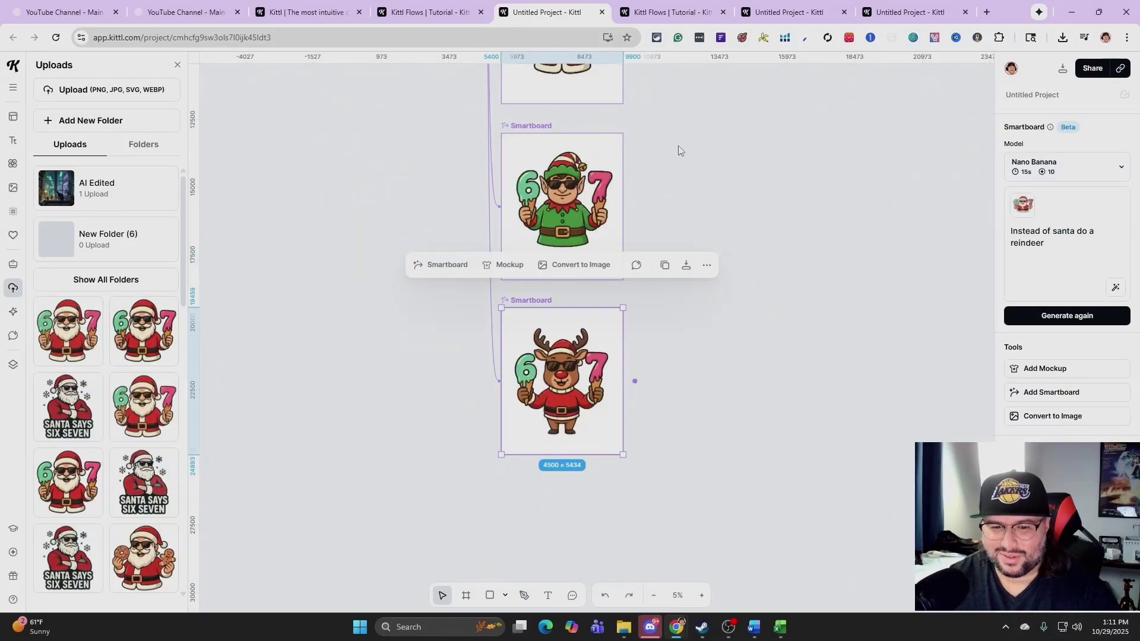
pyautogui.scroll(4, 602, 373)
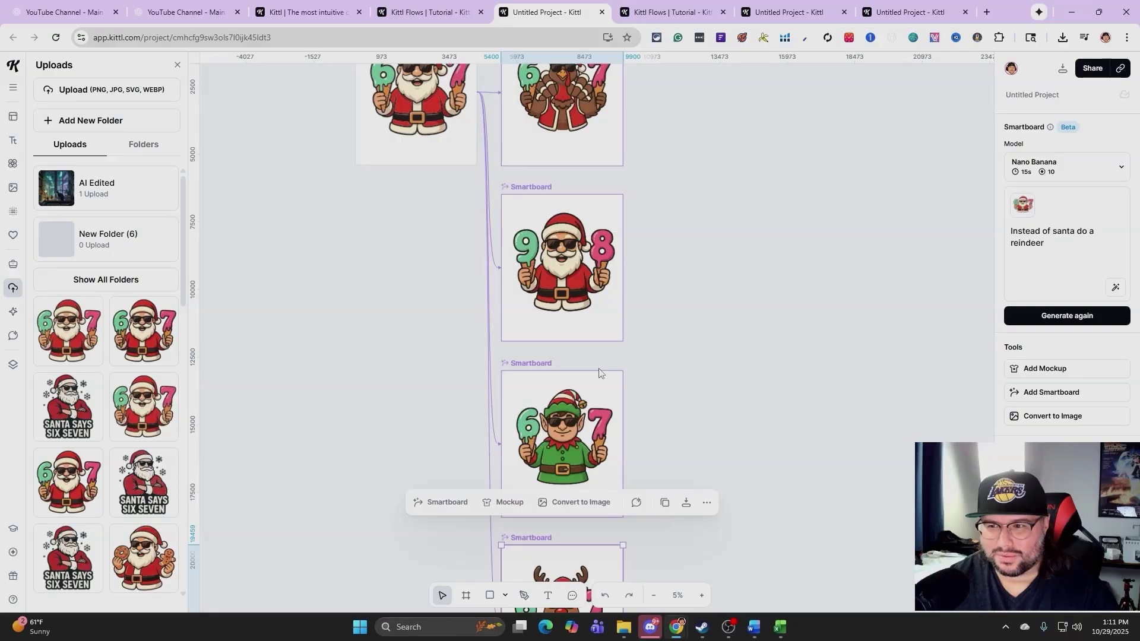
pyautogui.scroll(3, 598, 373)
pyautogui.scroll(-7, 597, 347)
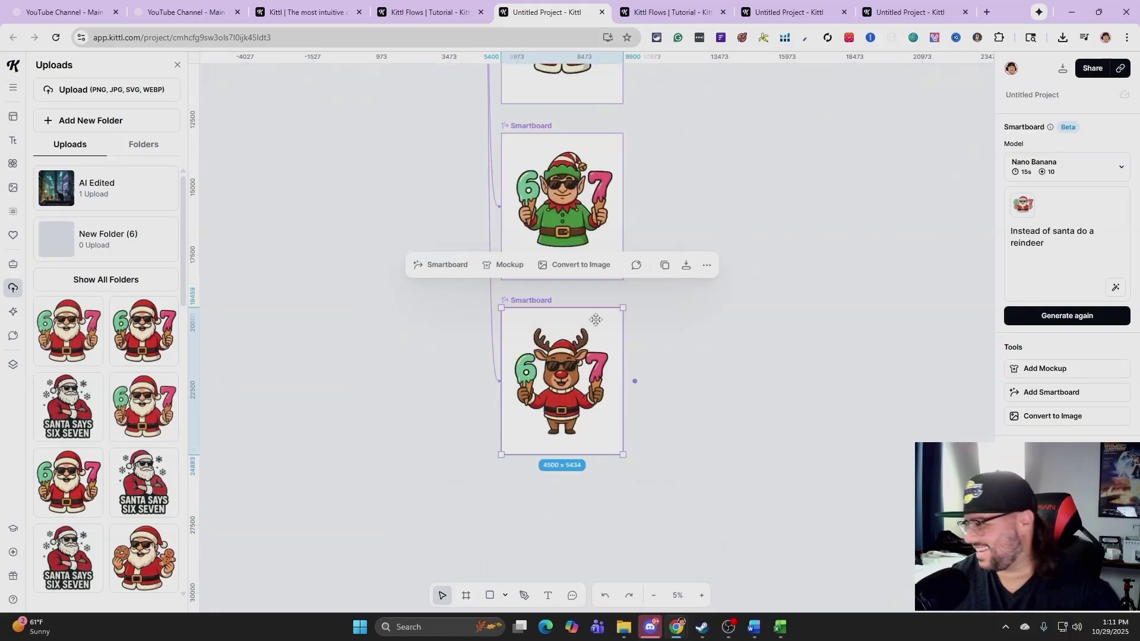
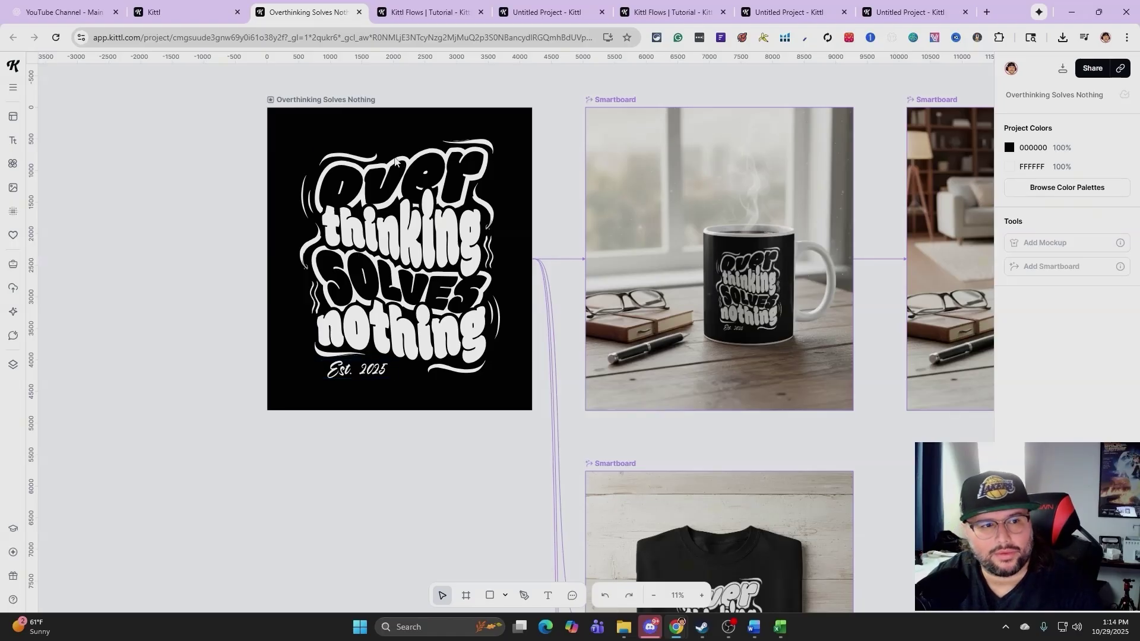
# Step: Open the Templates library and look through the For You, Trending Now and Weekly Staff Picks templates
pyautogui.moveTo(178, 14)
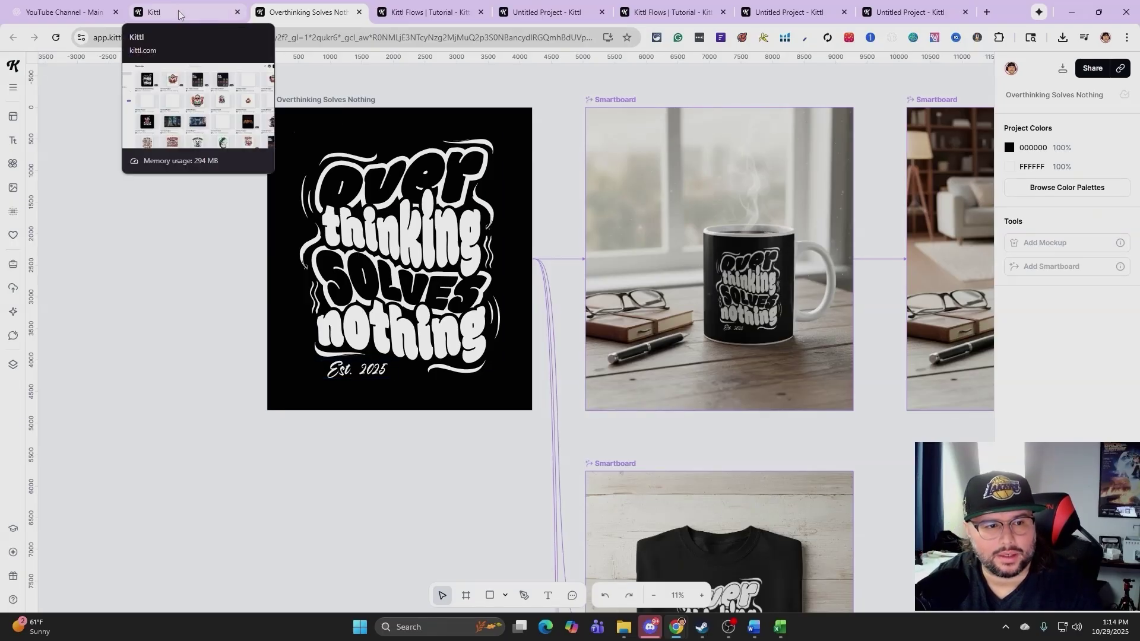
pyautogui.click(180, 12)
pyautogui.click(46, 252)
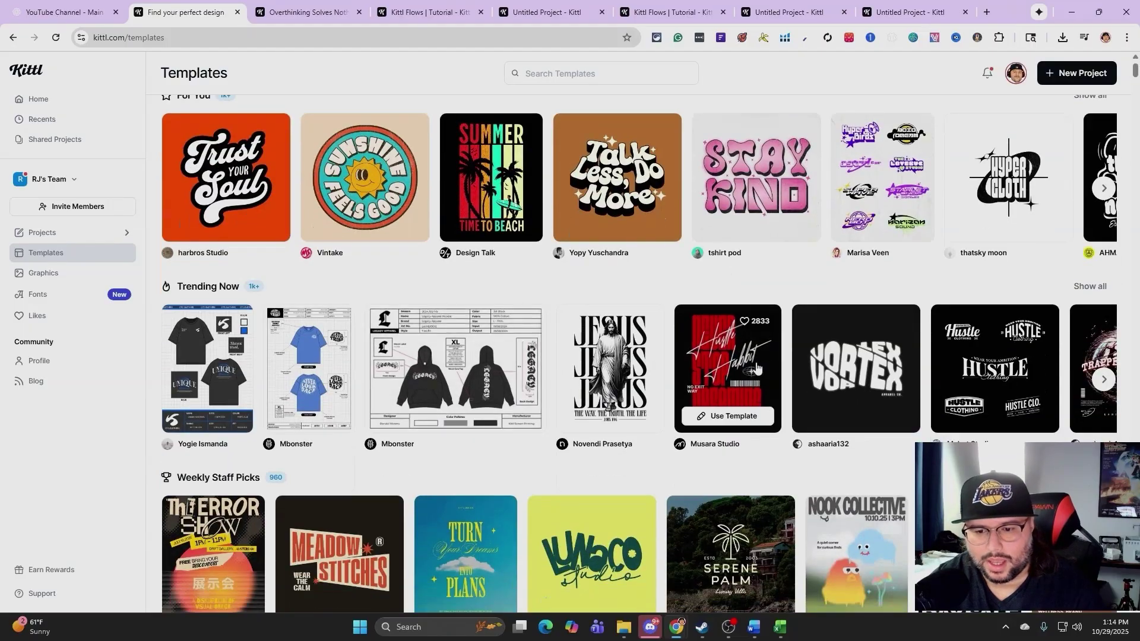
pyautogui.scroll(-2, 701, 403)
pyautogui.scroll(2, 655, 376)
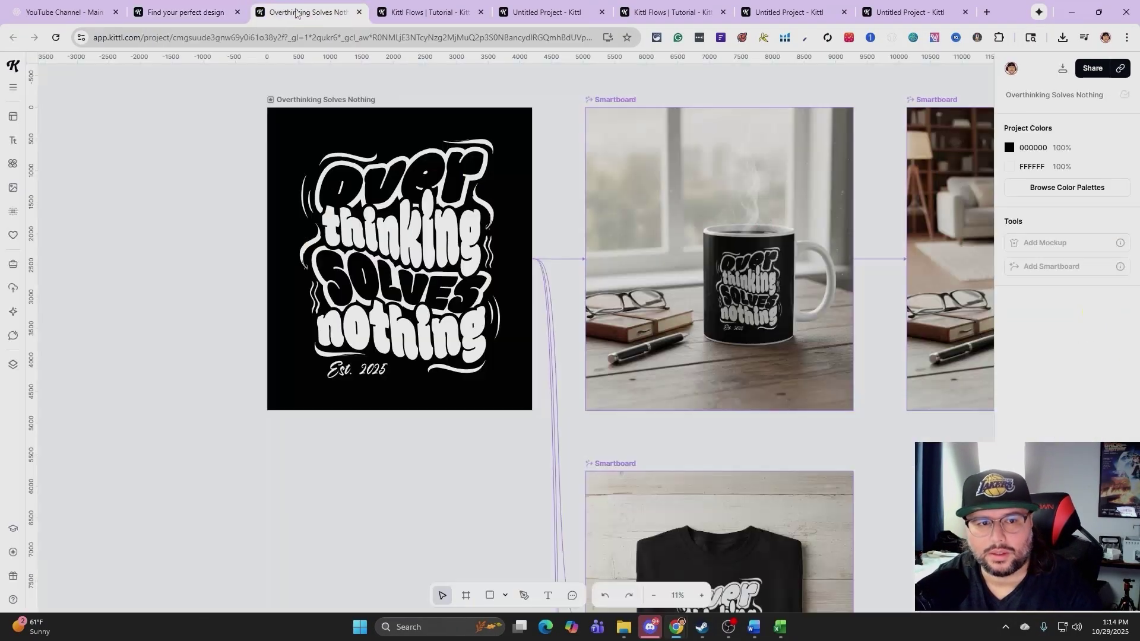
# Step: Return to the Overthinking Solves Nothing project and change the word "Over" in the black artboard's lettering to "Never"
pyautogui.click(303, 13)
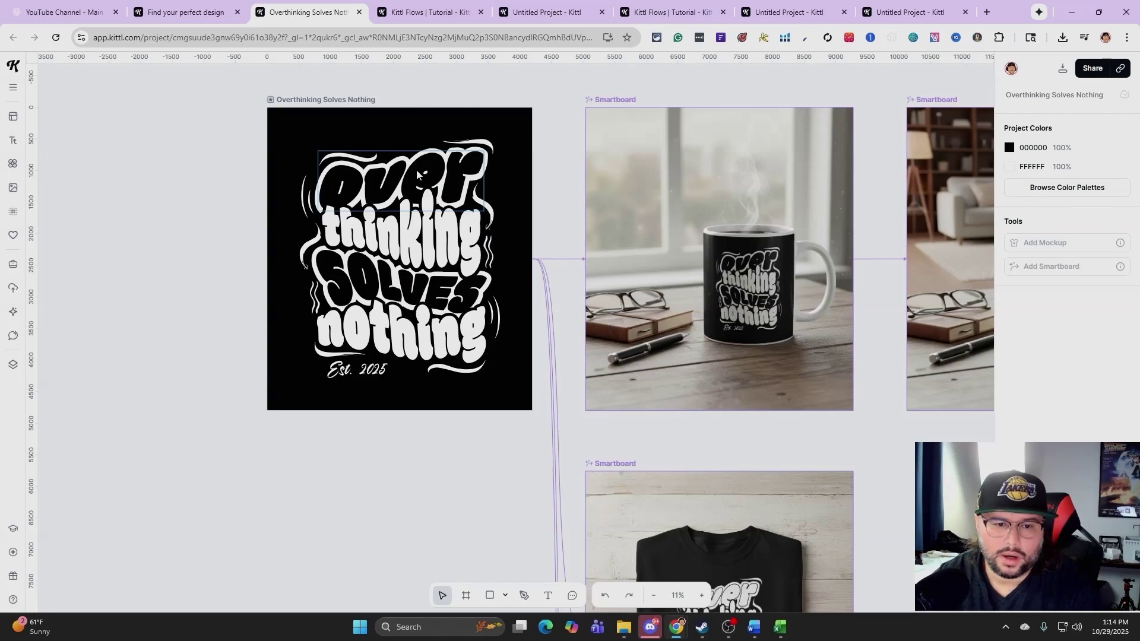
pyautogui.click(417, 174)
pyautogui.doubleClick(417, 170)
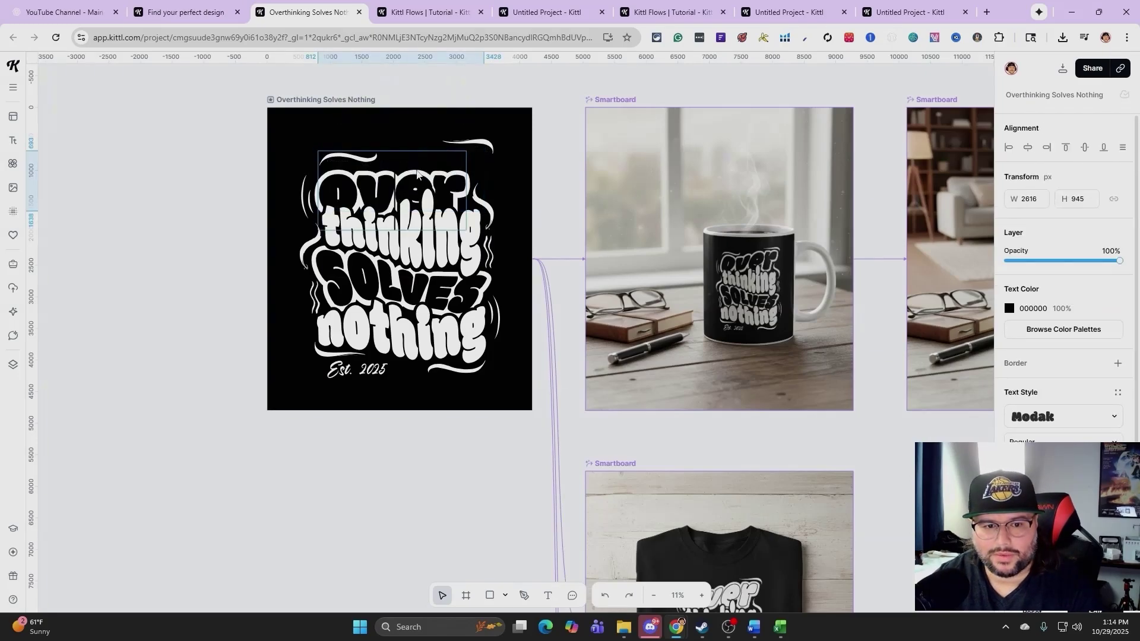
pyautogui.scroll(-4, 1108, 386)
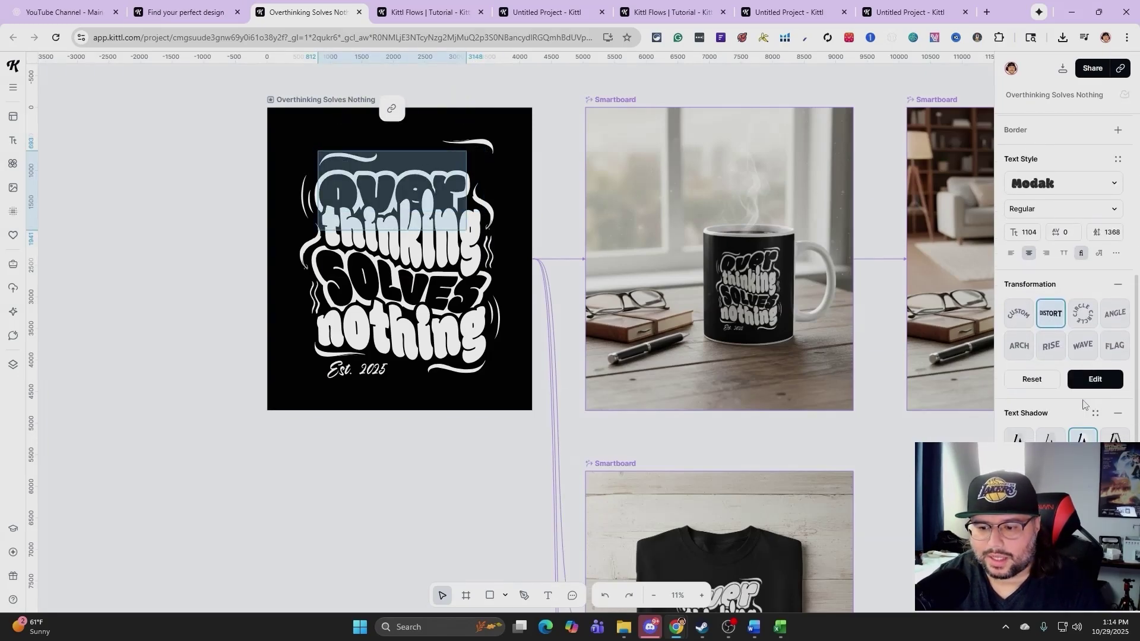
pyautogui.scroll(4, 1081, 405)
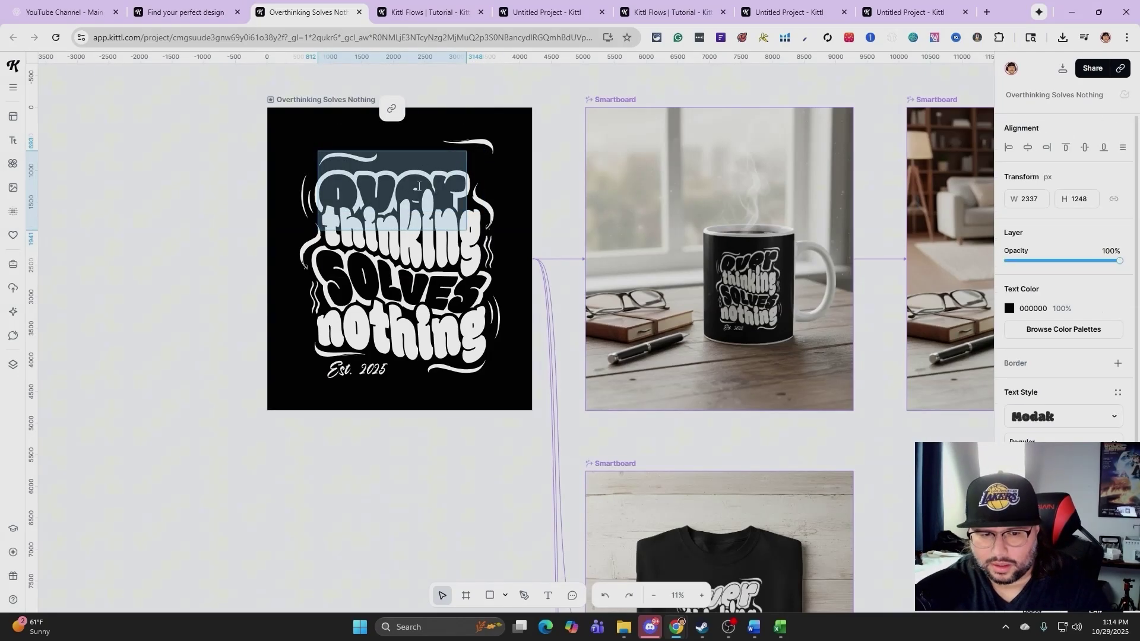
pyautogui.write('Never')
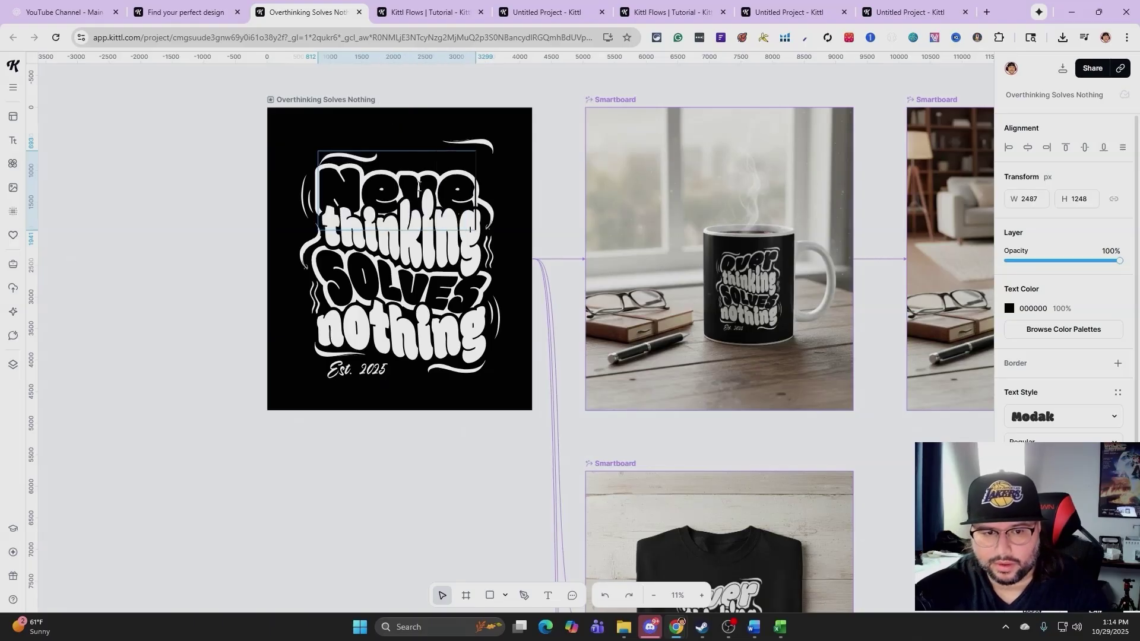
pyautogui.click(484, 455)
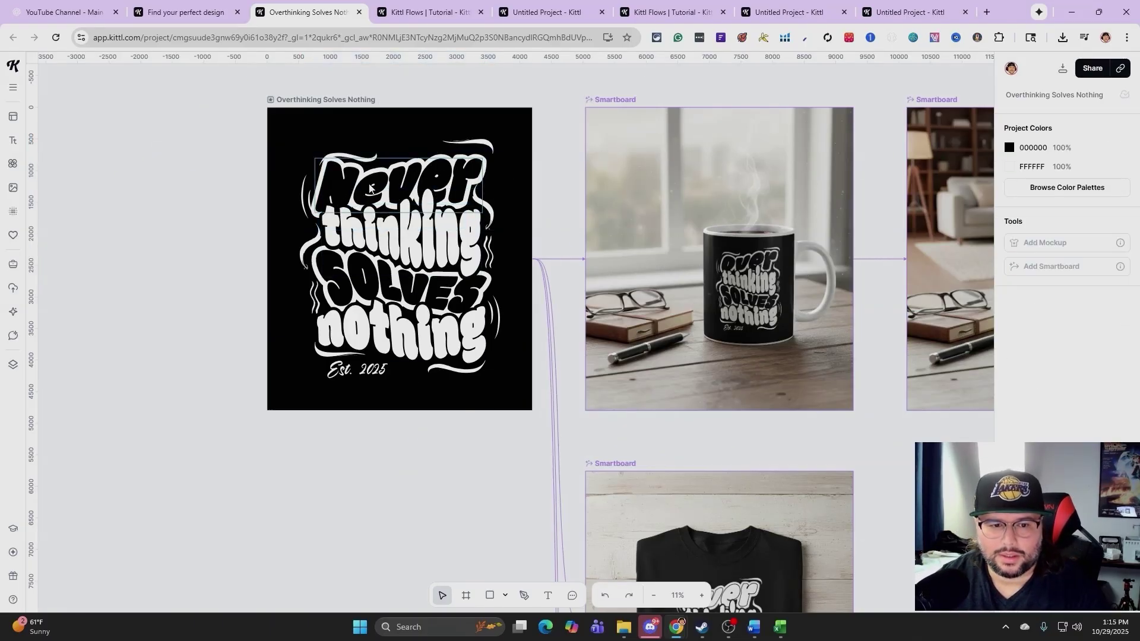
# Step: Change the small year line under the lettering to "Est. 2026"
pyautogui.click(377, 374)
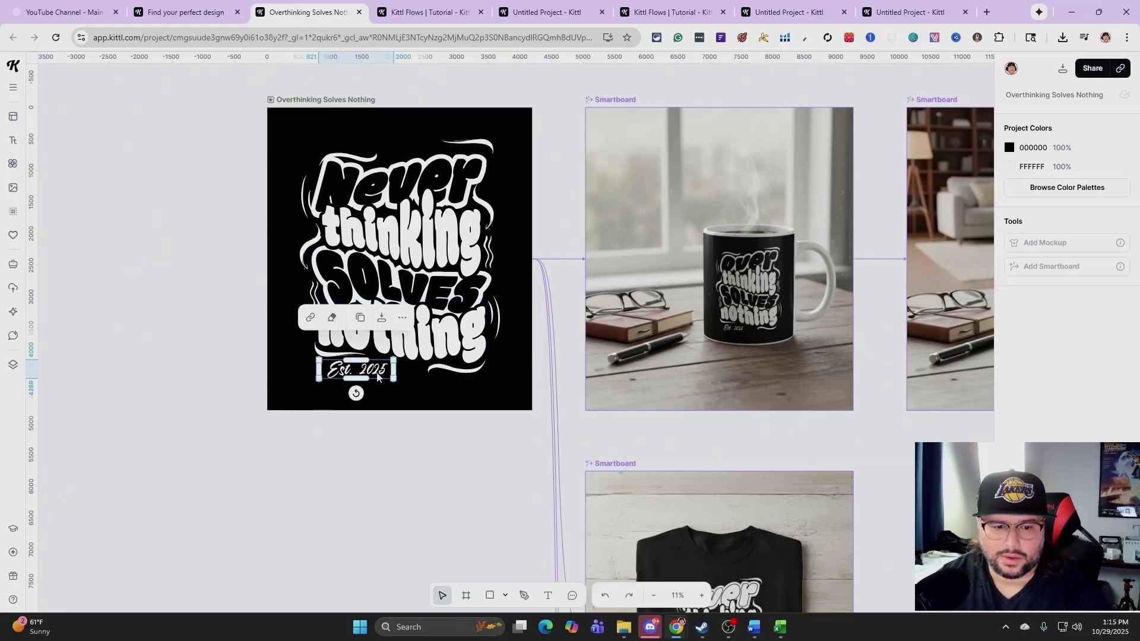
pyautogui.doubleClick(377, 374)
pyautogui.press('BackSpace')
pyautogui.press('BackSpace')
pyautogui.press('BackSpace')
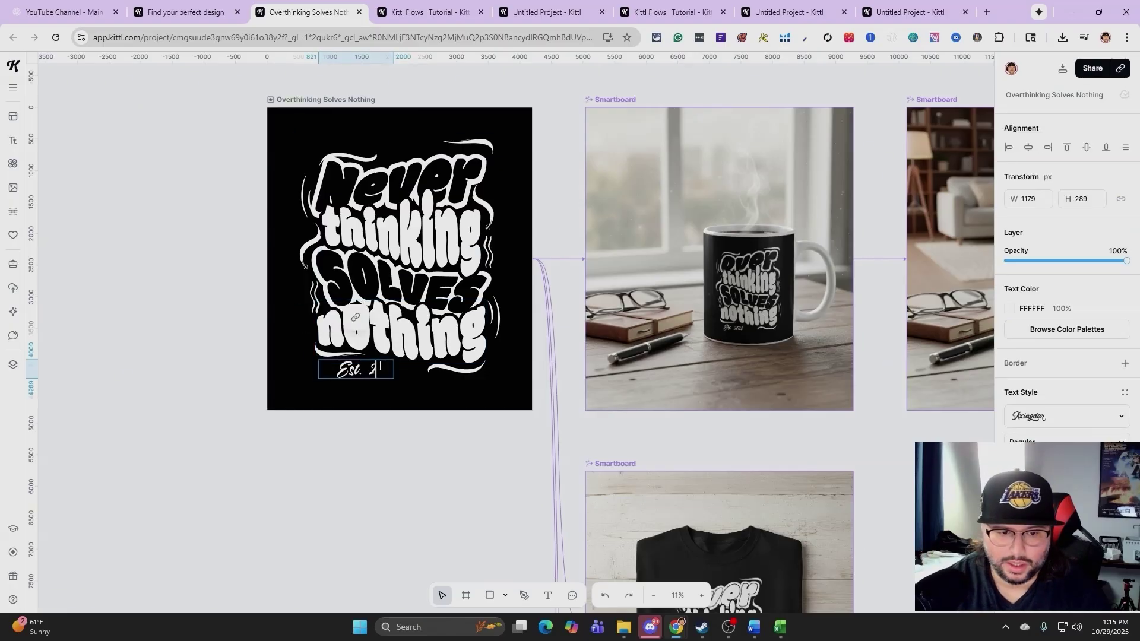
pyautogui.write('026')
pyautogui.press('Escape')
pyautogui.click(393, 421)
# Step: Enlarge the whole lettering design slightly within the black artboard and nudge the word "thinking"
pyautogui.moveTo(293, 139); pyautogui.dragTo(525, 409)
pyautogui.moveTo(295, 132); pyautogui.dragTo(289, 127)
pyautogui.press('Escape')
pyautogui.click(406, 234)
pyautogui.moveTo(406, 234); pyautogui.dragTo(408, 237)
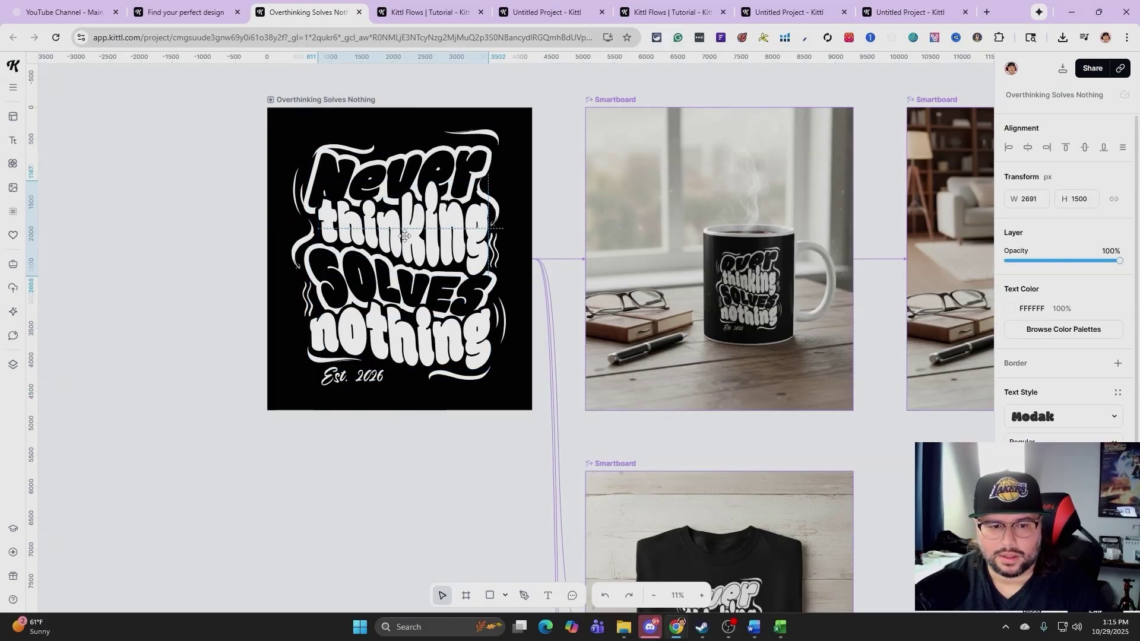
pyautogui.click(412, 423)
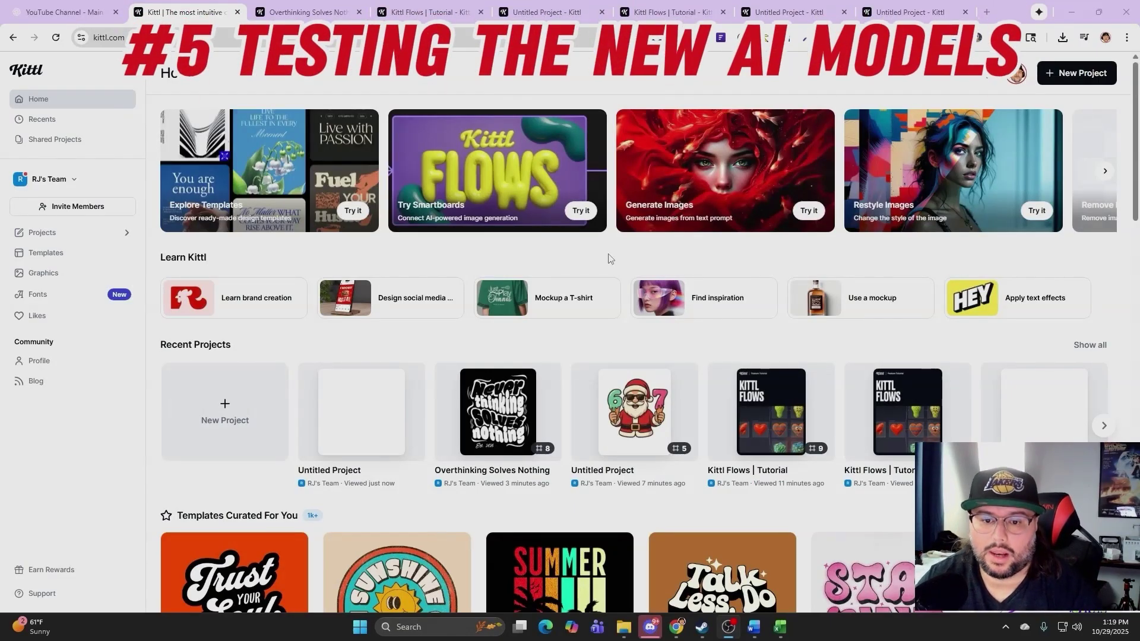
# Step: Start a new image-generation project from the home page and choose Nano Banana as the AI model
pyautogui.click(808, 211)
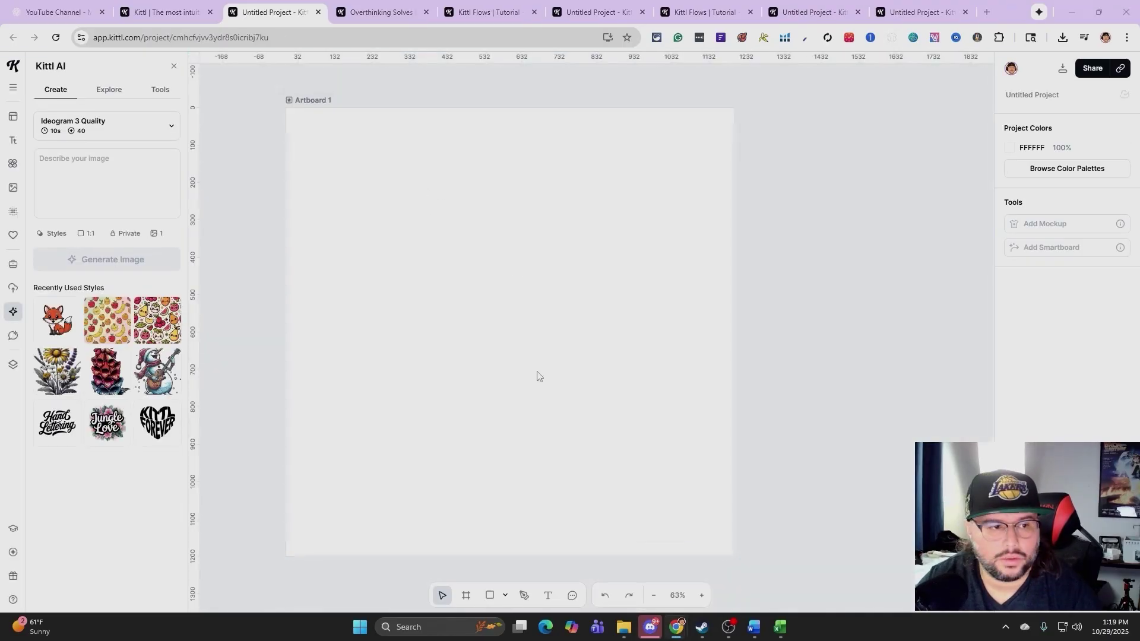
pyautogui.click(153, 131)
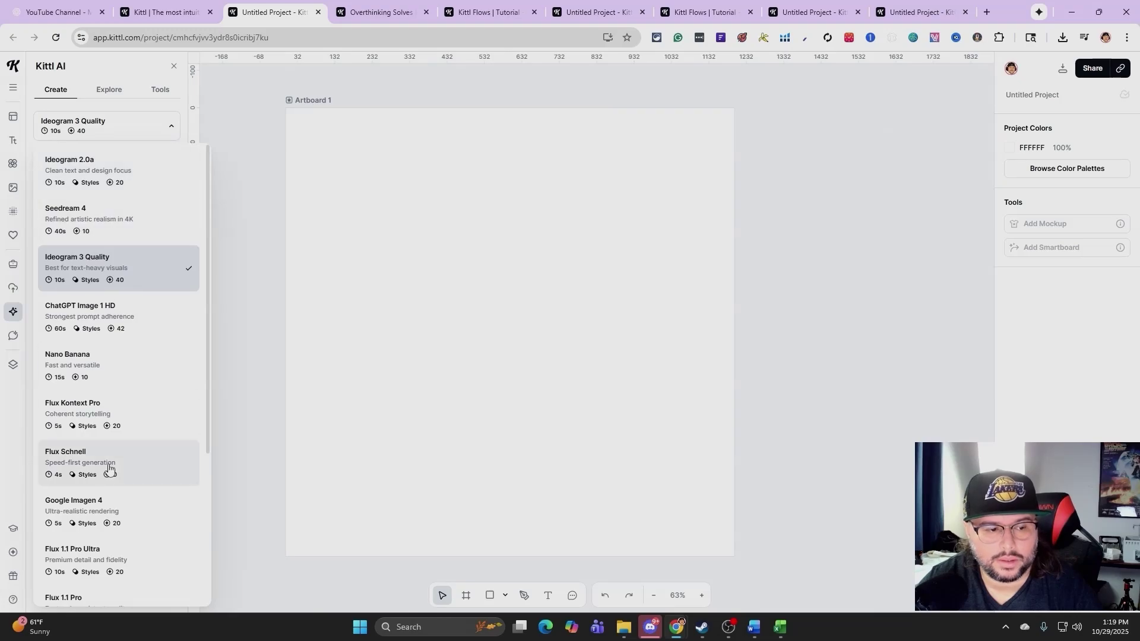
pyautogui.click(90, 367)
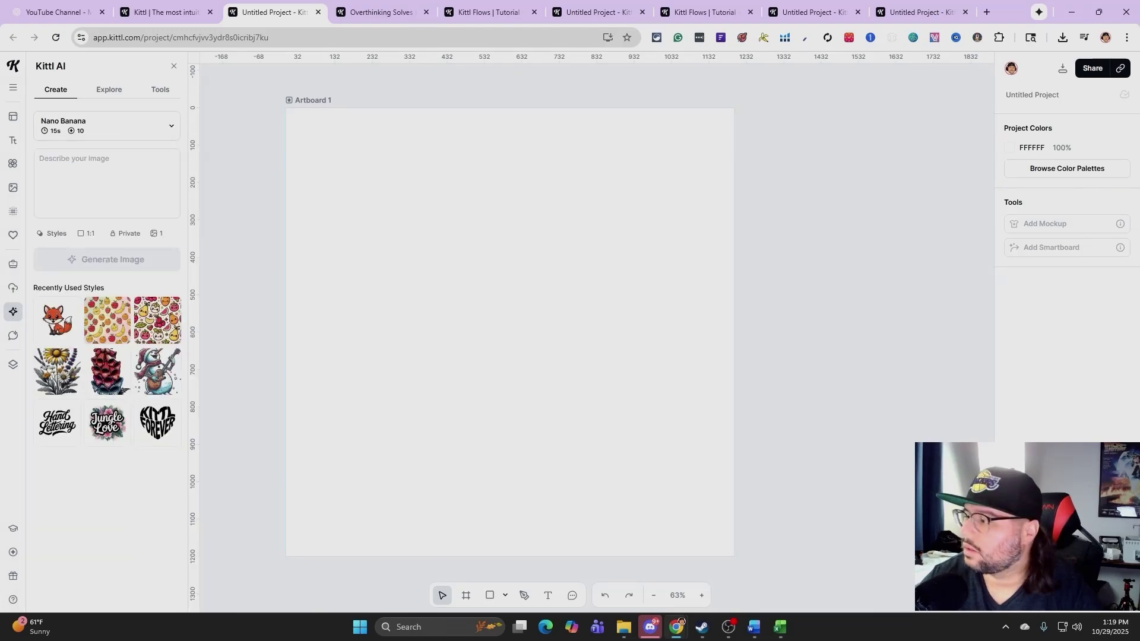
# Step: Generate an image of "vintage circular badge logo, "Après All Day" headline, crossed skis icon, flat colors (3–5), crisp edges, high contrast, screen-print friendly, centered composition"
pyautogui.click(91, 196)
pyautogui.write('vintage circular badge logo, "Après All Day" headline, crossed skis icon, flat colors (3–5), crisp edges, high contrast, screen-print friendly, centered composition')
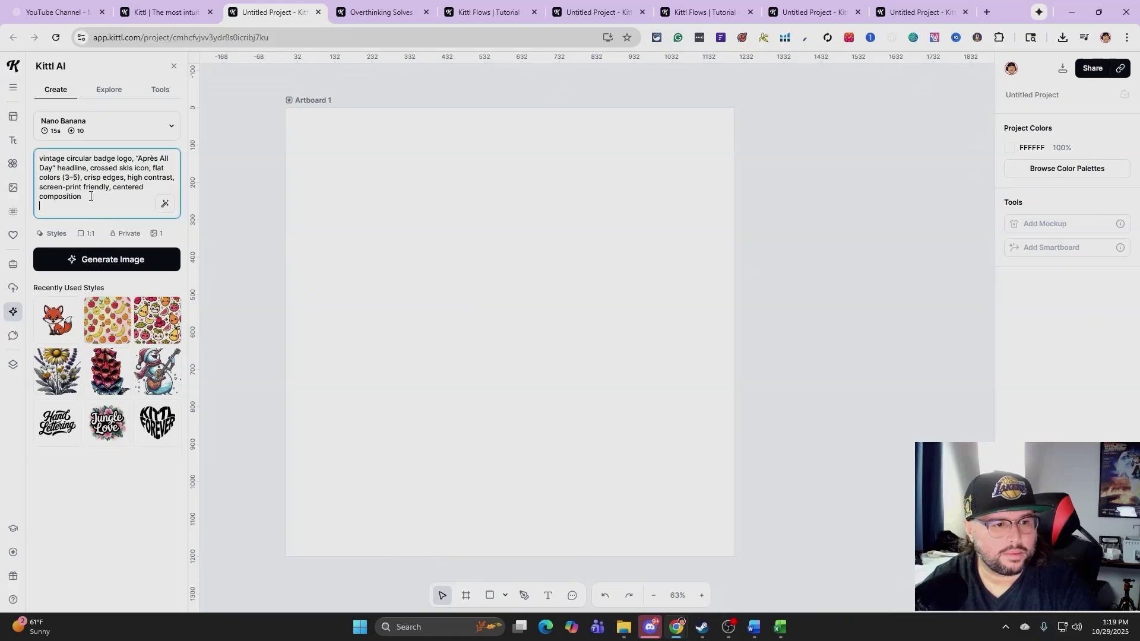
pyautogui.click(111, 259)
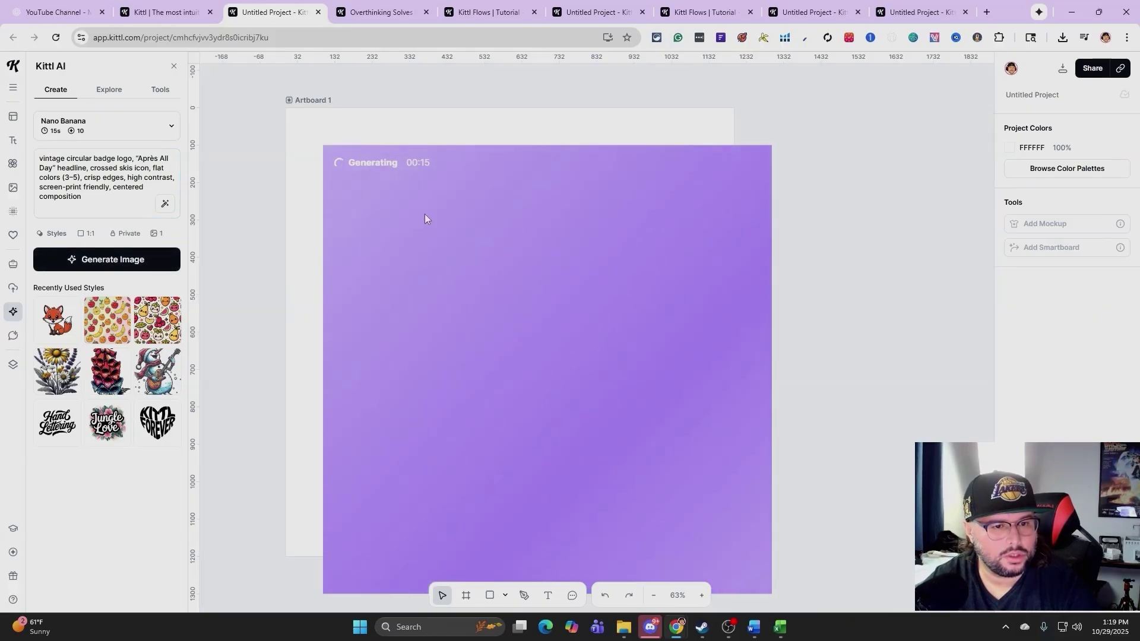
# Step: Move the badge aside and generate "mascot head logo of friendly ghost holding pickleball paddle, bold outline, minimal shading, 2–3 colors, transparent PNG, t-shirt front"
pyautogui.moveTo(564, 271); pyautogui.dragTo(811, 229)
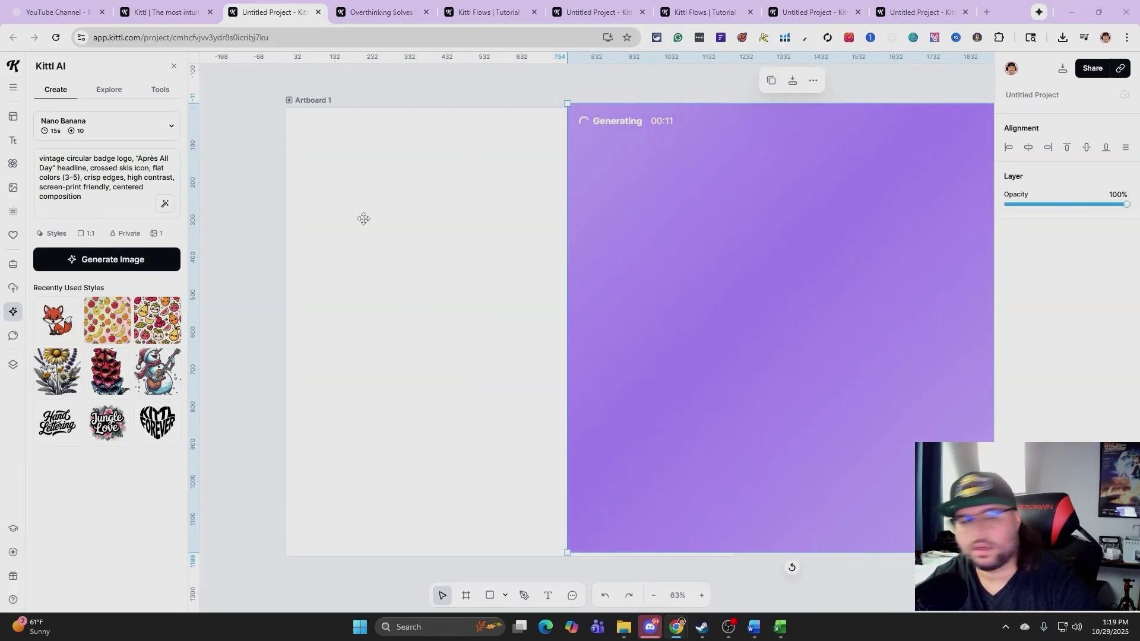
pyautogui.click(48, 197)
pyautogui.hotkey('ctrl', 'a')
pyautogui.write('mascot head logo of friendly ghost holding pickleball paddle, bold outline, minimal shading, 2–3 colors, transparent PNG, t-shirt front')
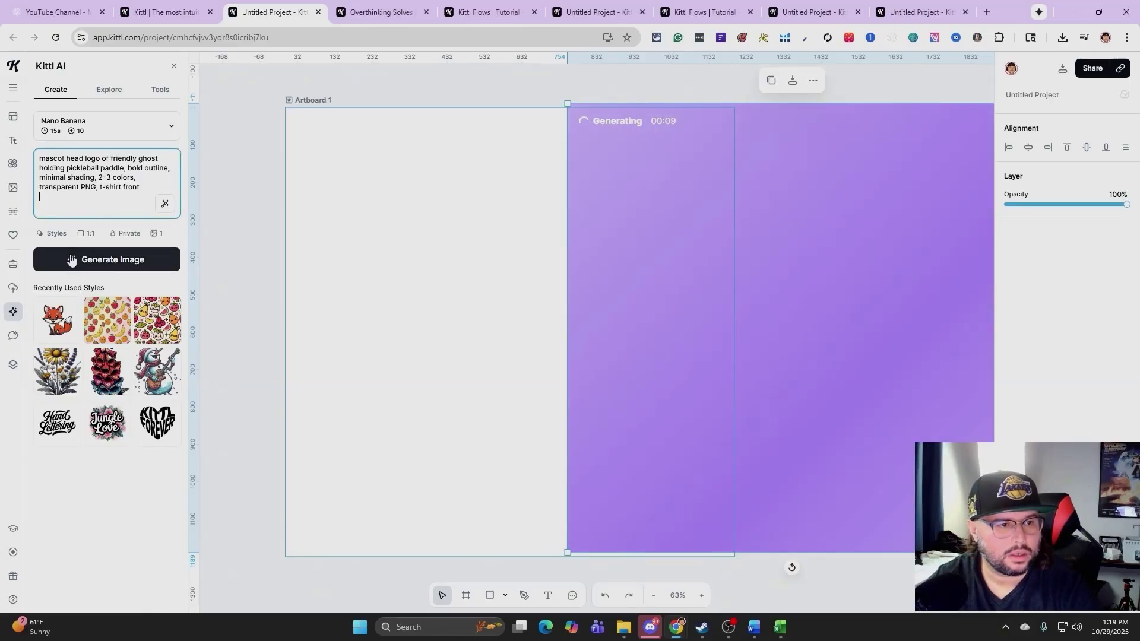
pyautogui.click(85, 266)
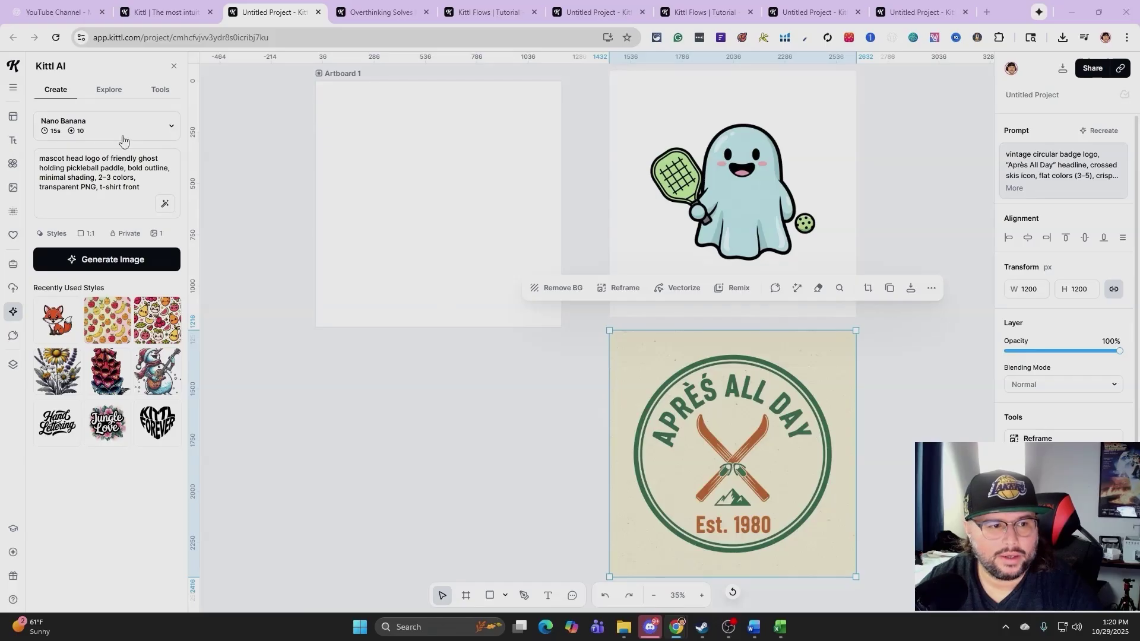
# Step: Using Seedream 4, generate "seamless retro snowflake pattern, flat colors (3–4), cozy knit feel, high contrast, screen-print friendly, tileable, t-shirt graphic"
pyautogui.click(170, 130)
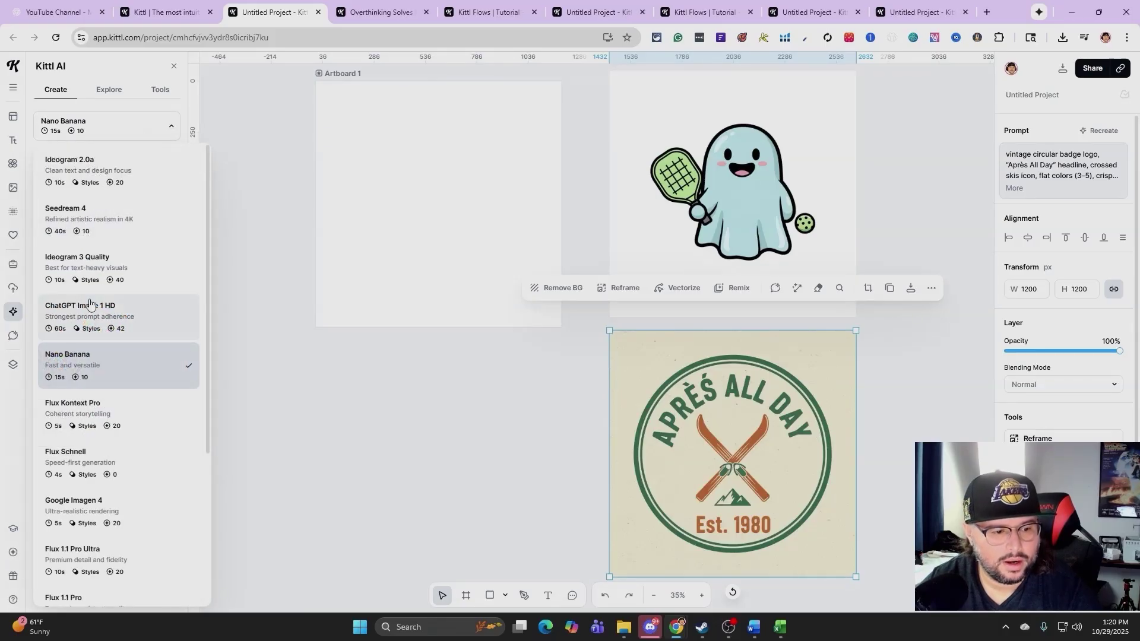
pyautogui.click(109, 236)
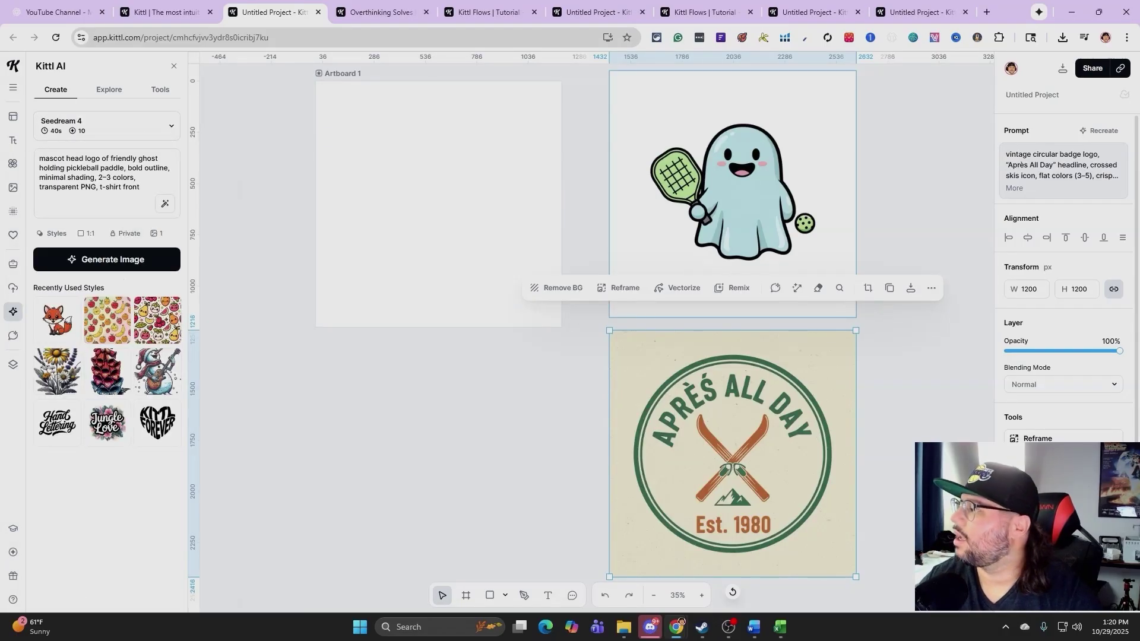
pyautogui.click(150, 186)
pyautogui.hotkey('ctrl', 'a')
pyautogui.write('seamless retro snowflake pattern, flat colors (3–4), cozy knit feel, high contrast, screen-print friendly, tileable, t-shirt graphic')
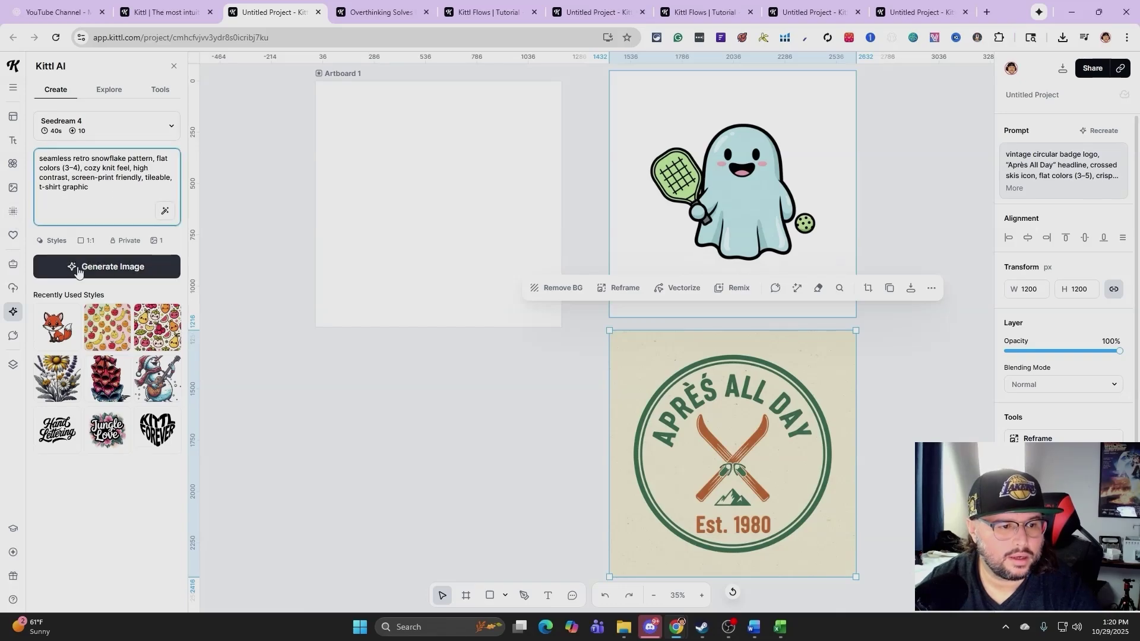
pyautogui.click(77, 271)
pyautogui.moveTo(494, 287); pyautogui.dragTo(421, 415)
pyautogui.moveTo(788, 233)
pyautogui.mouseDown()
pyautogui.moveTo(745, 228)
pyautogui.moveTo(788, 222)
pyautogui.mouseUp()
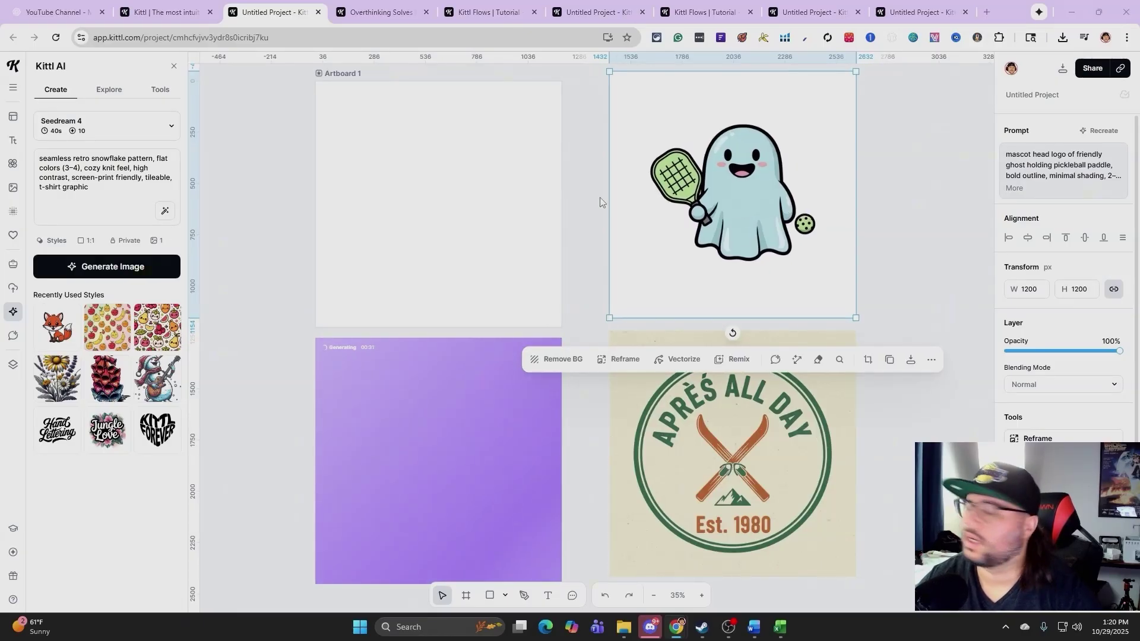
# Step: Generate an image of "cute watercolor woodland mascot, thick outline added, limited palette (3), transparent background, print-ready for DTG"
pyautogui.click(89, 187)
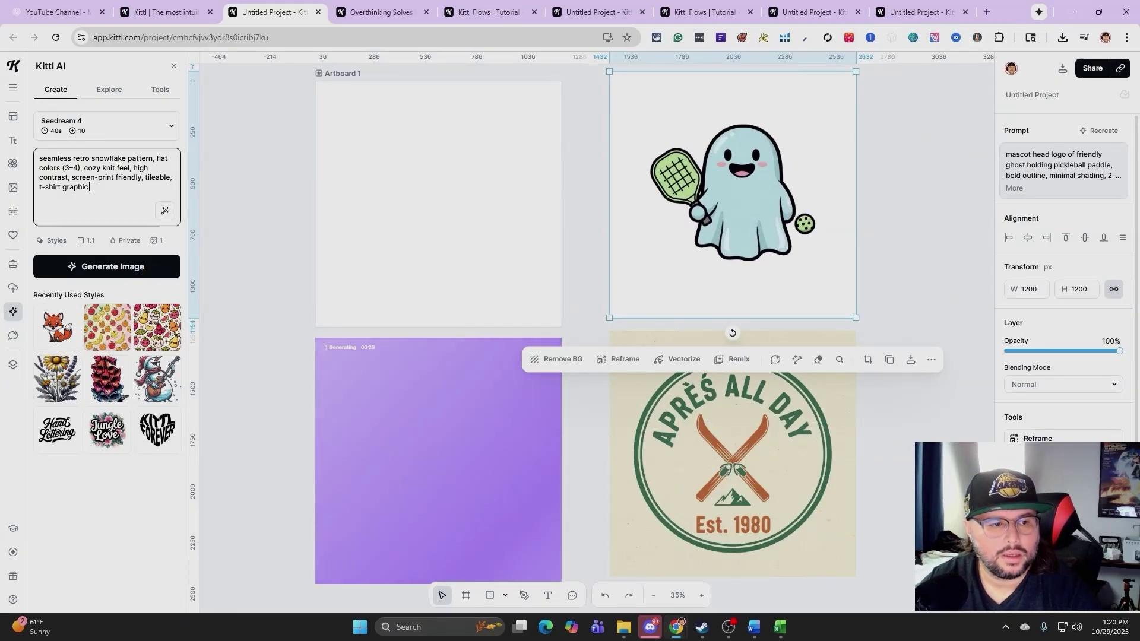
pyautogui.moveTo(89, 187); pyautogui.dragTo(4, 150)
pyautogui.write('cute watercolor woodland mascot, thick outline added, limited palette (3), transparent background, print-ready for DTG')
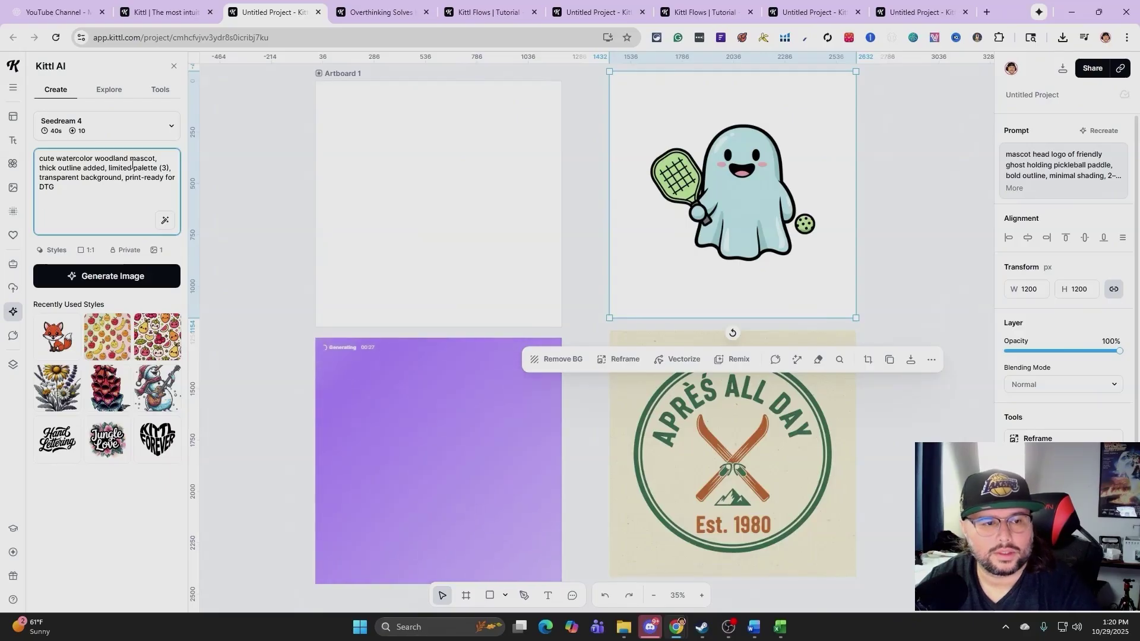
pyautogui.click(107, 276)
pyautogui.click(765, 394)
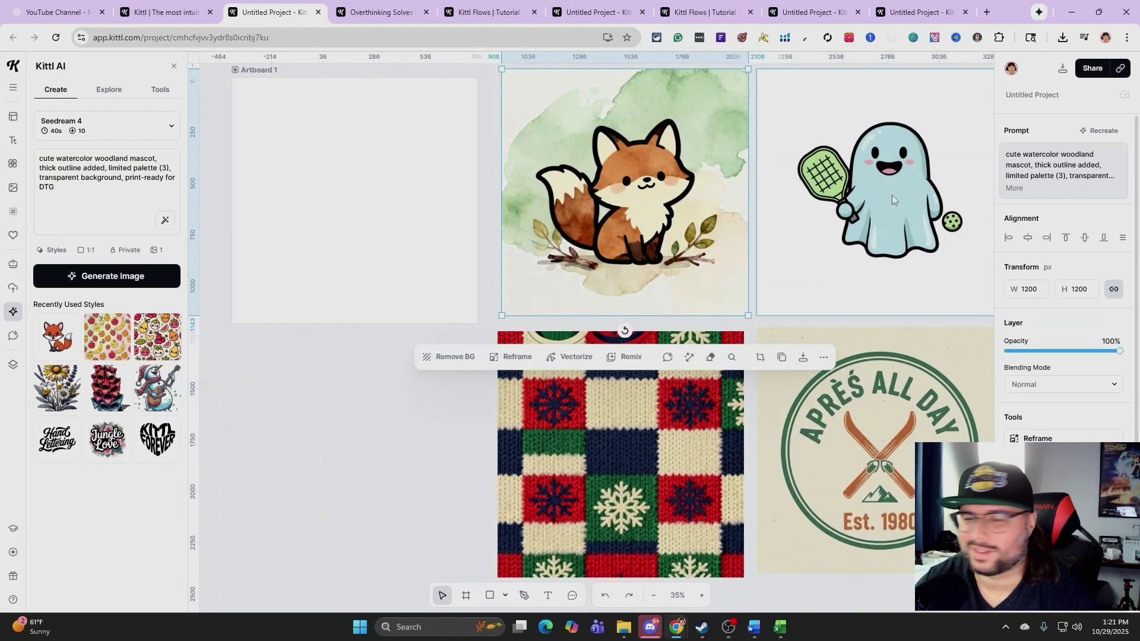
# Step: With Seedream 4, generate "mascot head logo of friendly ghost holding pickleball paddle, bold outline, minimal shading, 2–3 colors, transparent PNG, t-shirt front"
pyautogui.tripleClick(91, 192)
pyautogui.write('mascot head logo of friendly ghost holding pickleball paddle, bold outline, minimal shading, 2–3 colors, transparent PNG, t-shirt front')
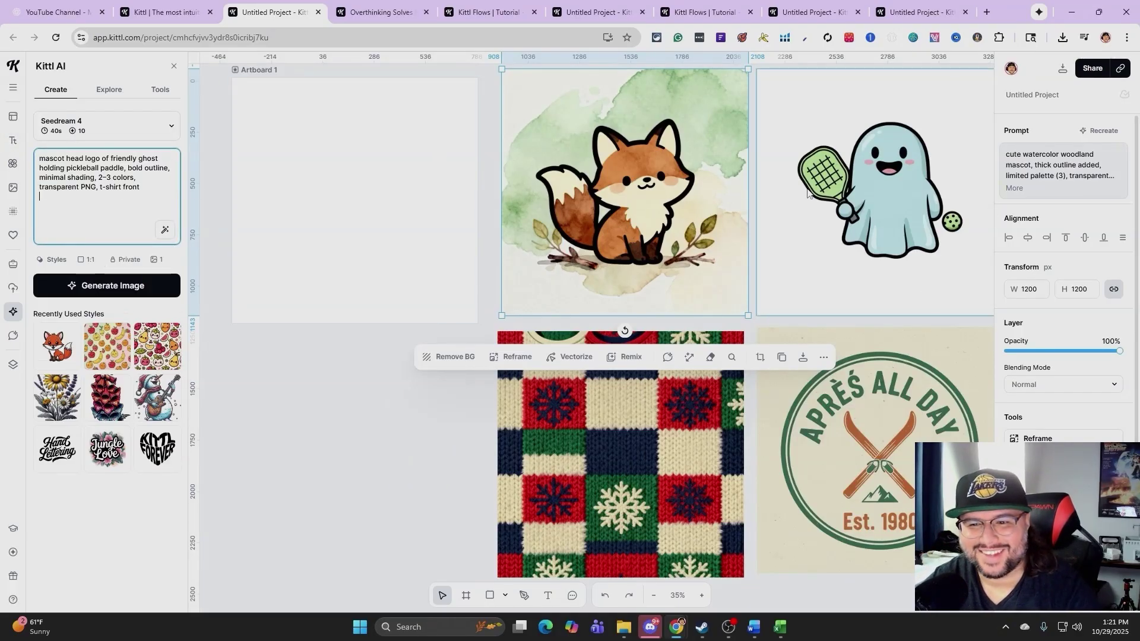
pyautogui.click(762, 190)
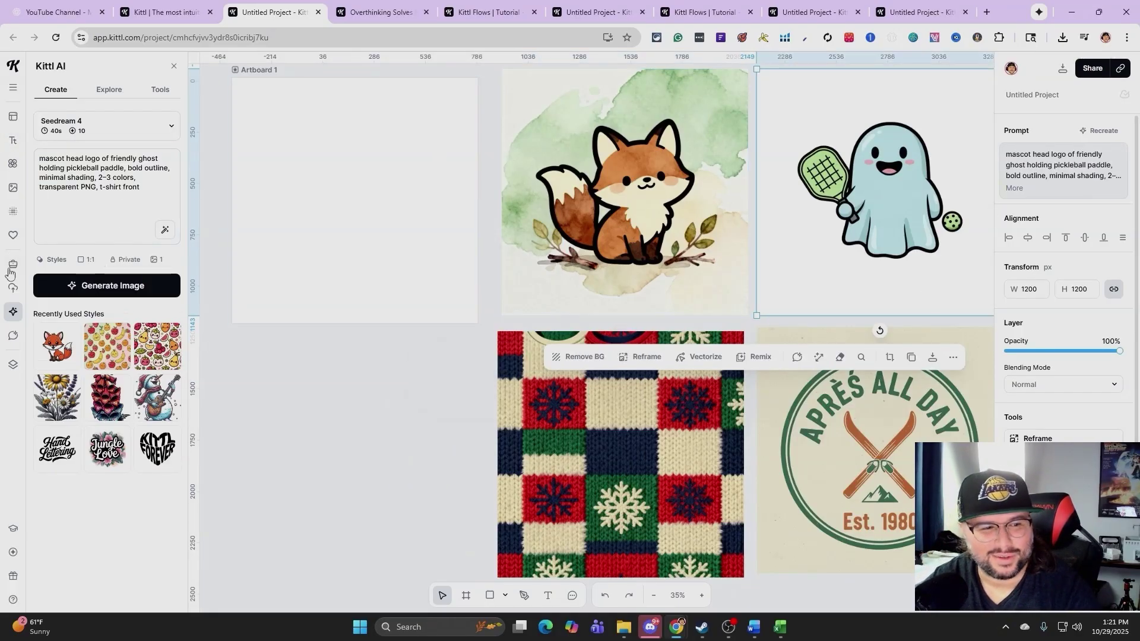
pyautogui.click(119, 287)
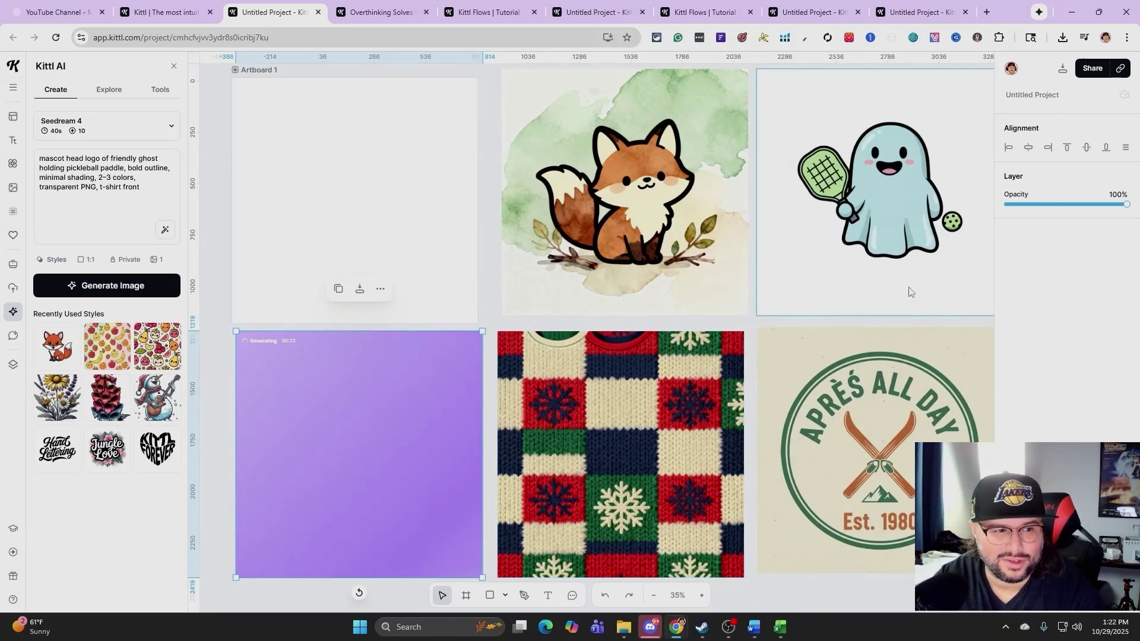
pyautogui.click(119, 126)
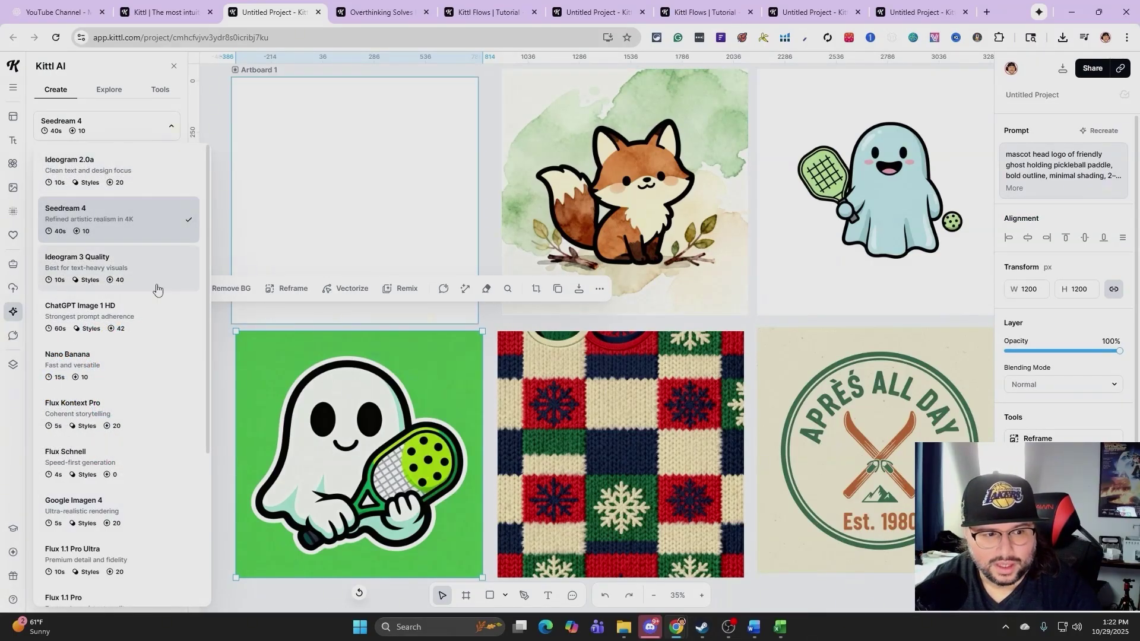
pyautogui.click(754, 300)
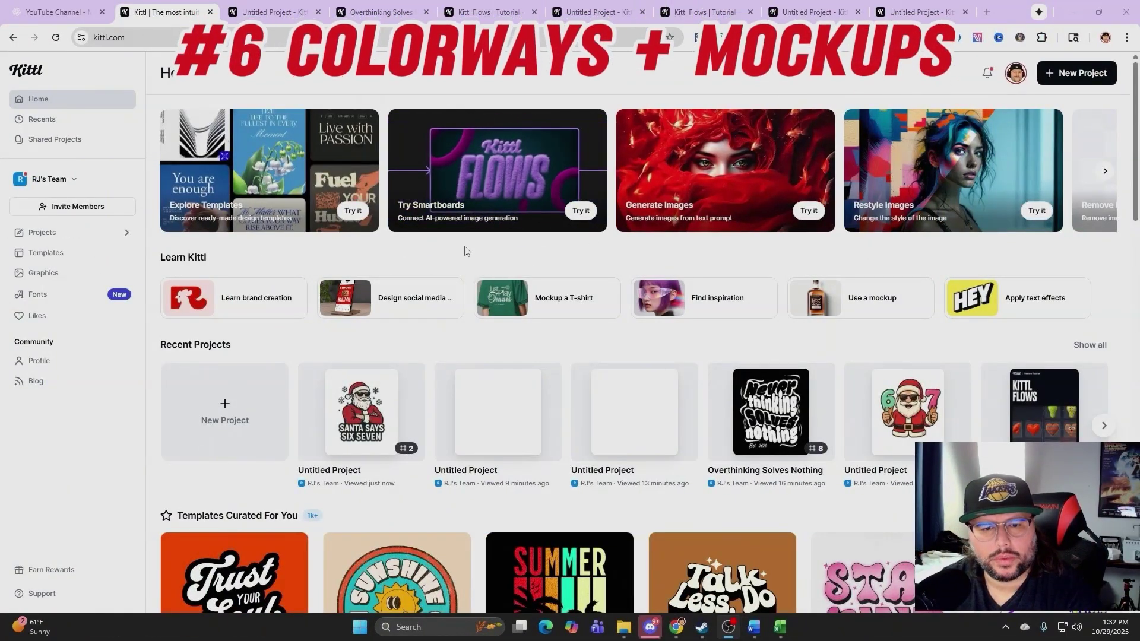
# Step: Create a new project from the home page with the print-on-demand Merch by Amazon T-Shirt artboard size
pyautogui.click(1104, 174)
pyautogui.click(1069, 83)
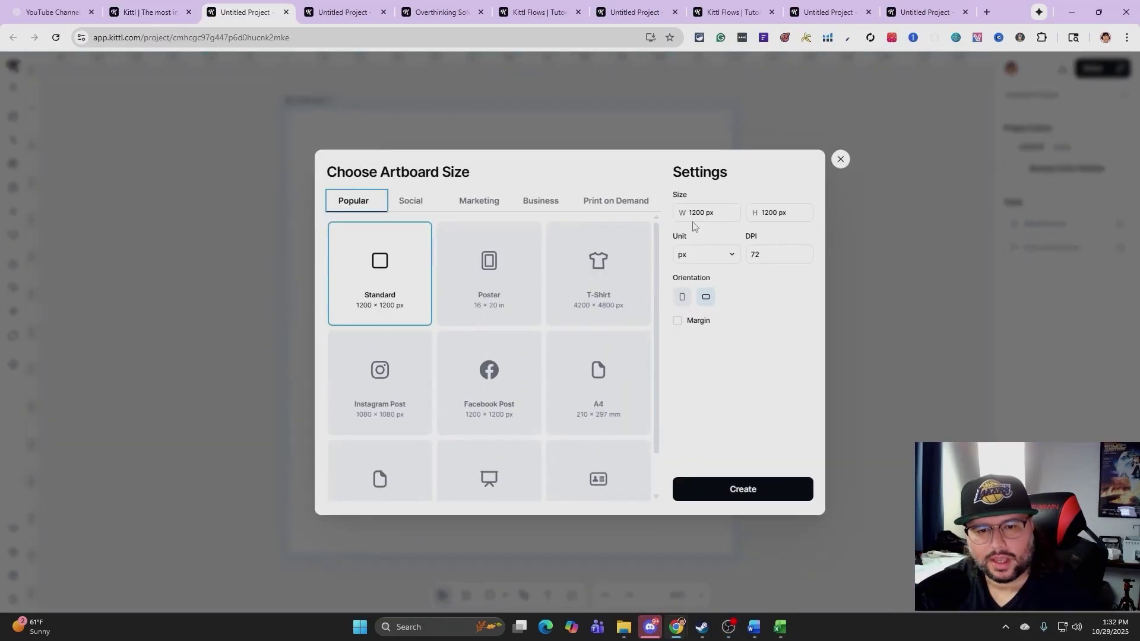
pyautogui.click(612, 202)
pyautogui.doubleClick(380, 267)
# Step: Place the uploaded Santa with the 6 and 7 ice cream cones on the artboard and enlarge it to about 3661 × 3661 px
pyautogui.click(67, 410)
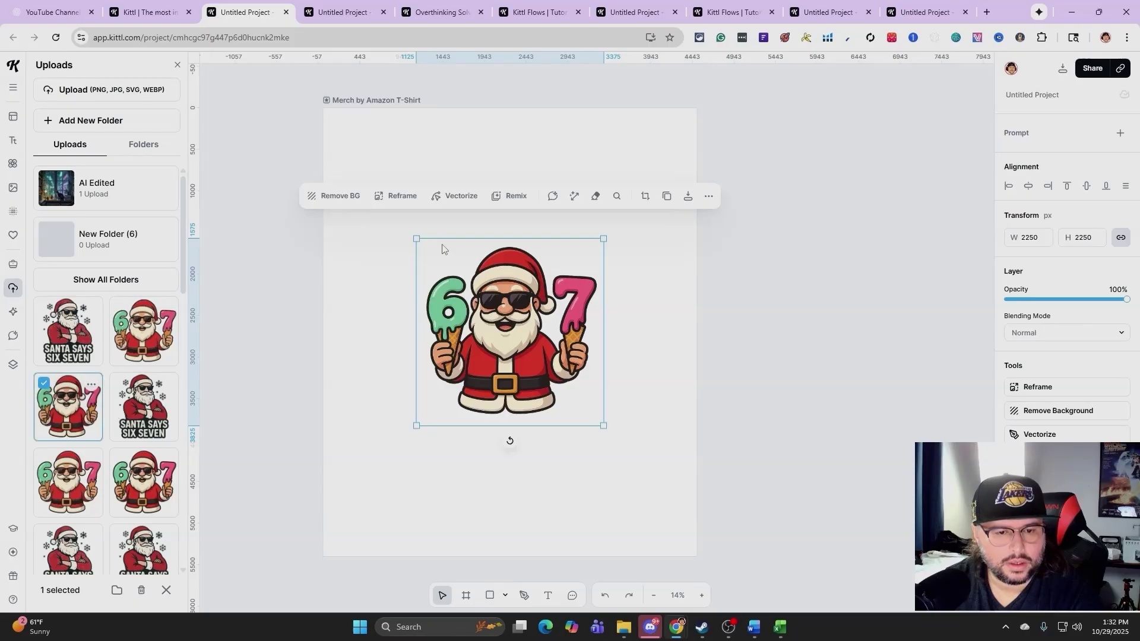
pyautogui.moveTo(416, 241); pyautogui.dragTo(357, 164)
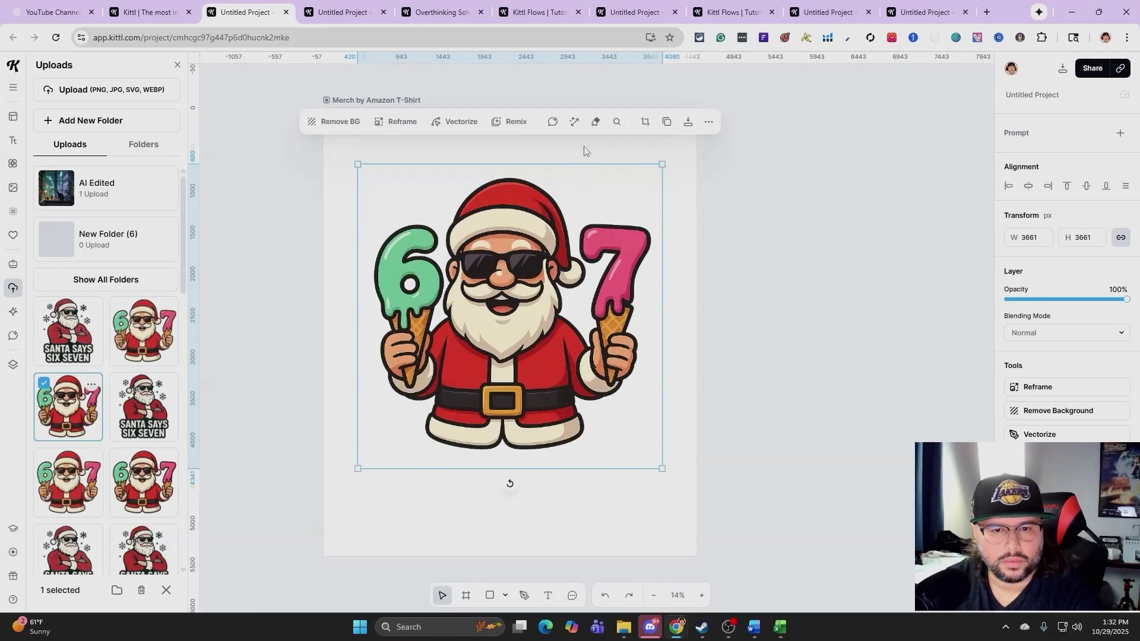
# Step: Duplicate the Merch by Amazon T-Shirt artboard together with its Santa artwork
pyautogui.click(517, 148)
pyautogui.click(410, 99)
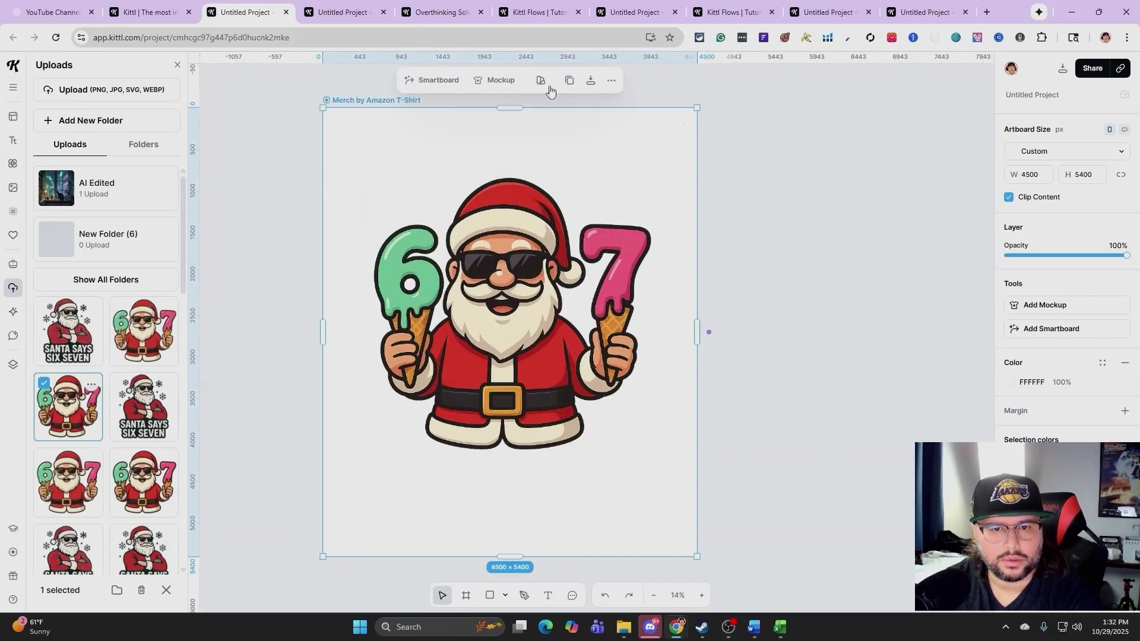
pyautogui.click(570, 82)
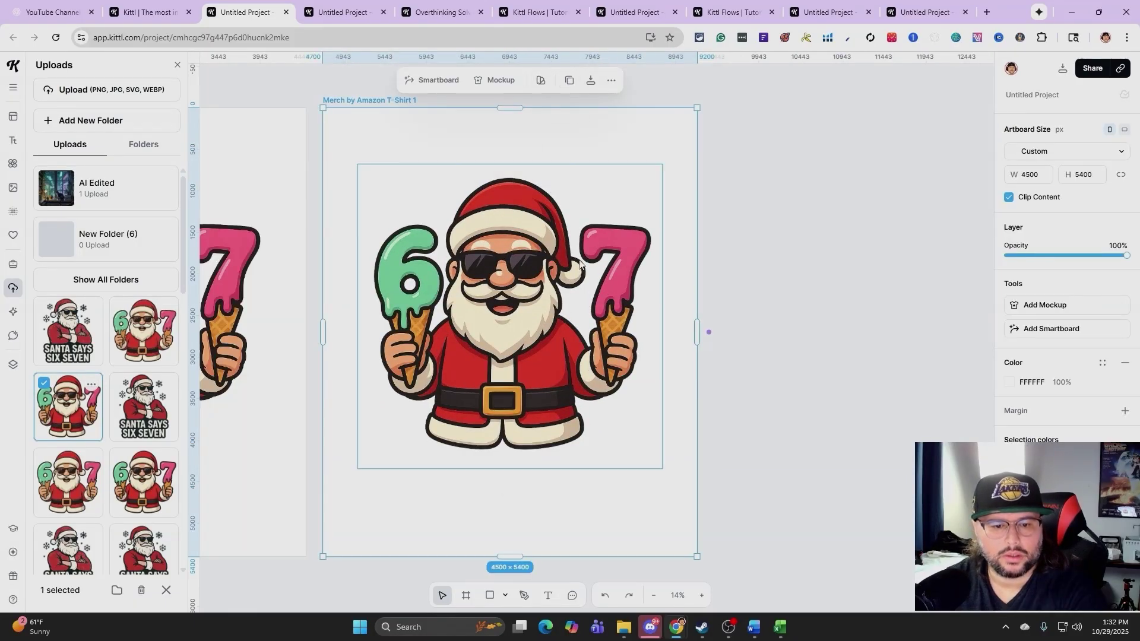
# Step: Vectorize the Santa image on the Merch by Amazon T-Shirt 1 artboard and duplicate that artboard
pyautogui.click(653, 596)
pyautogui.click(654, 597)
pyautogui.click(654, 596)
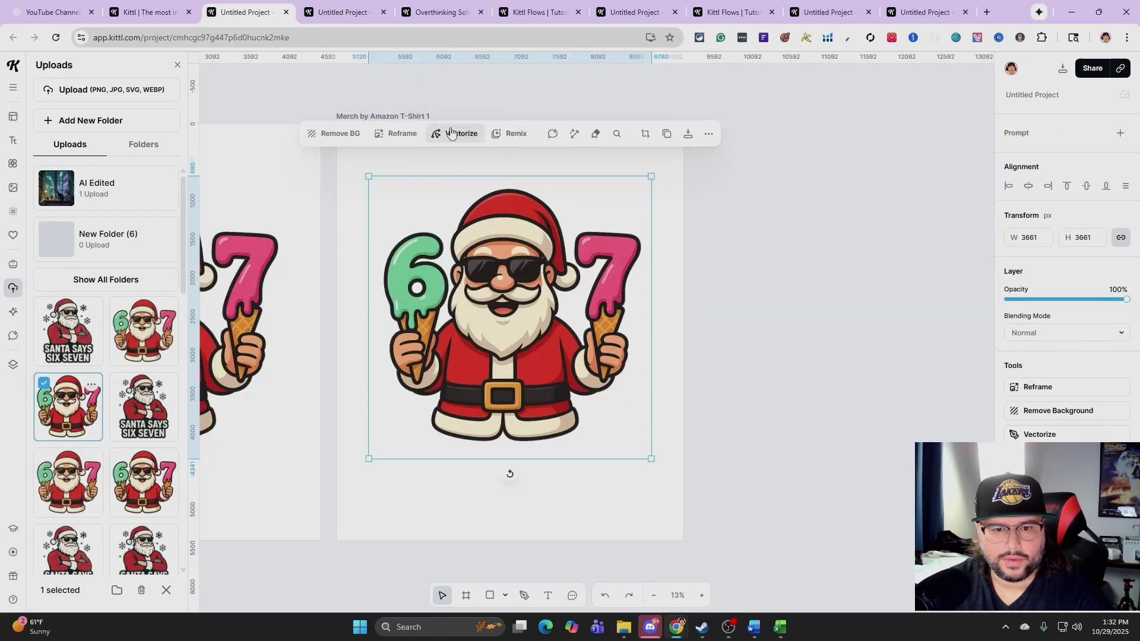
pyautogui.click(460, 134)
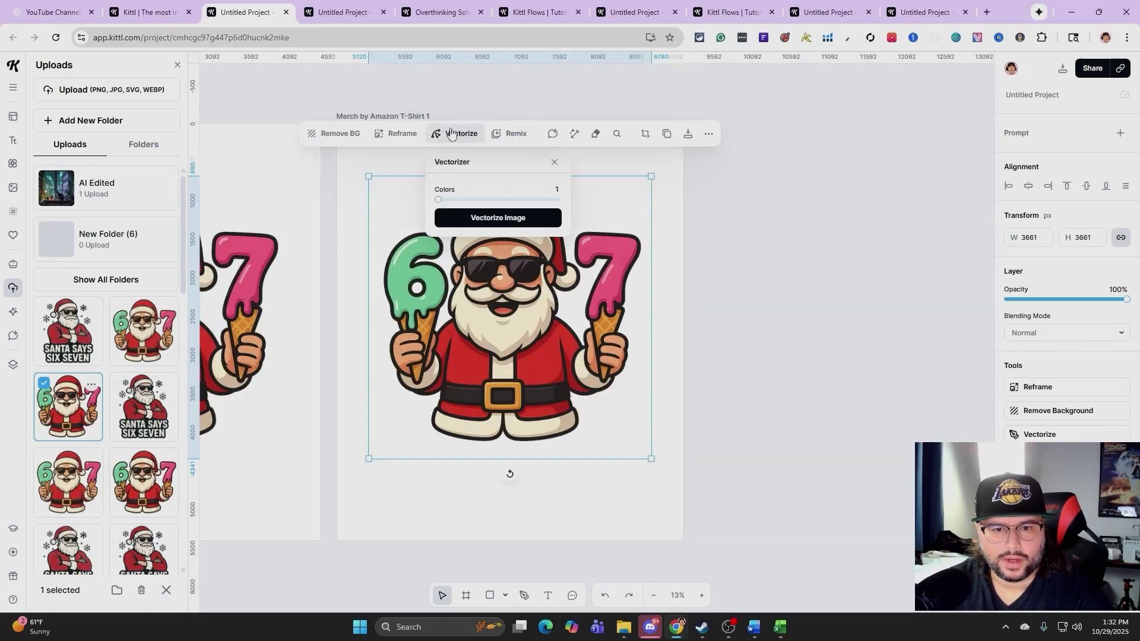
pyautogui.click(492, 224)
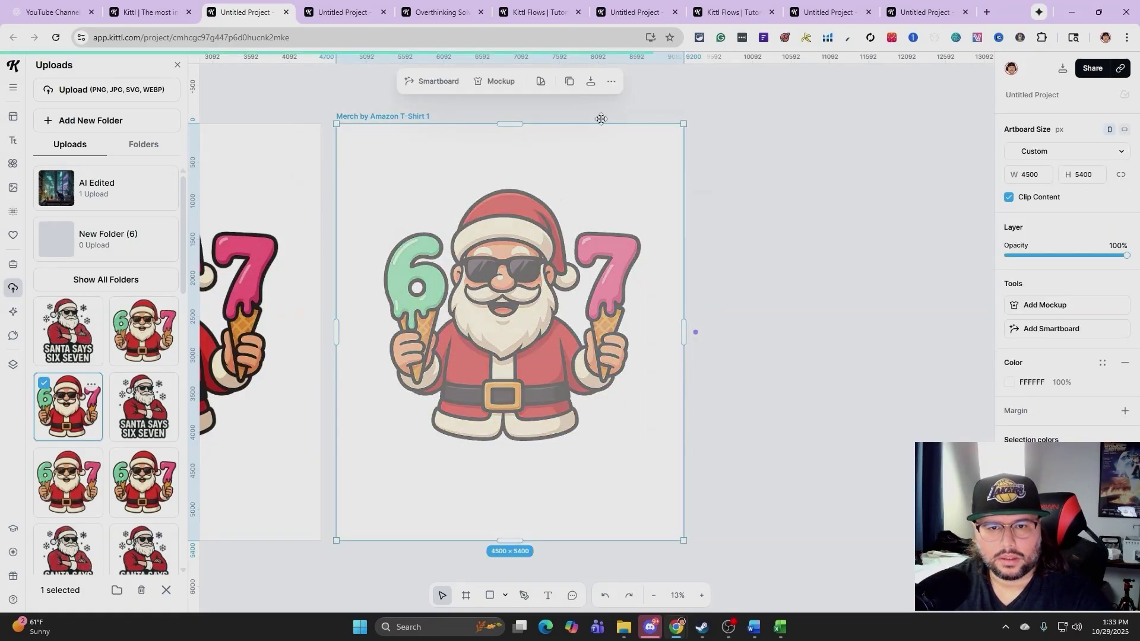
pyautogui.click(569, 82)
# Step: Recolor the vector Santa on Merch by Amazon T-Shirt 1 with a teal and orange color palette and enlarge it slightly
pyautogui.click(511, 440)
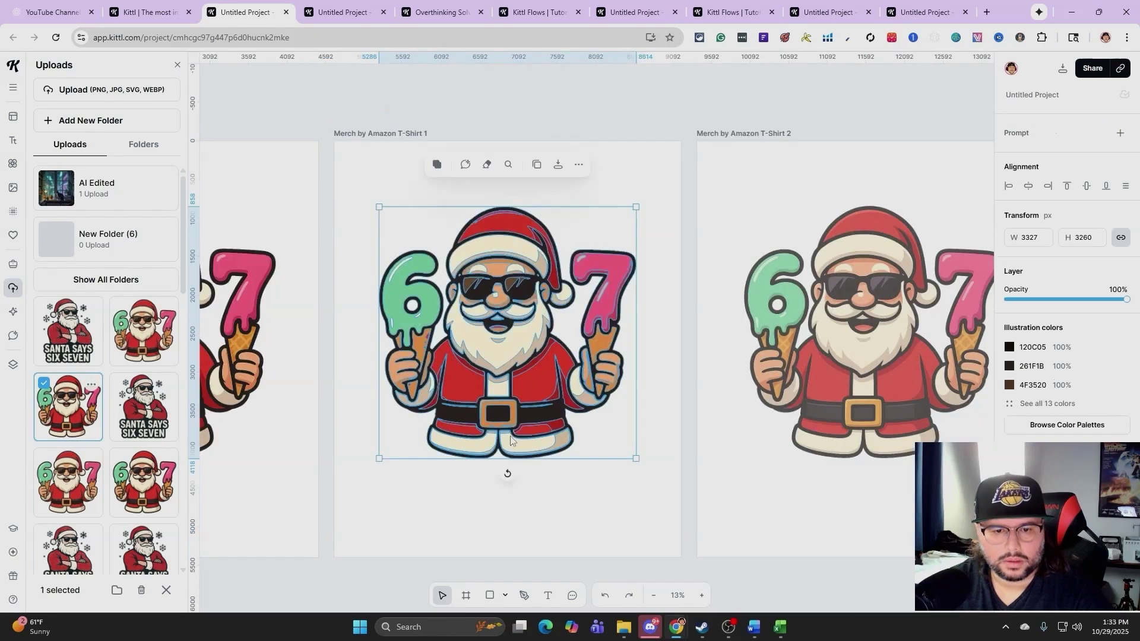
pyautogui.click(1089, 434)
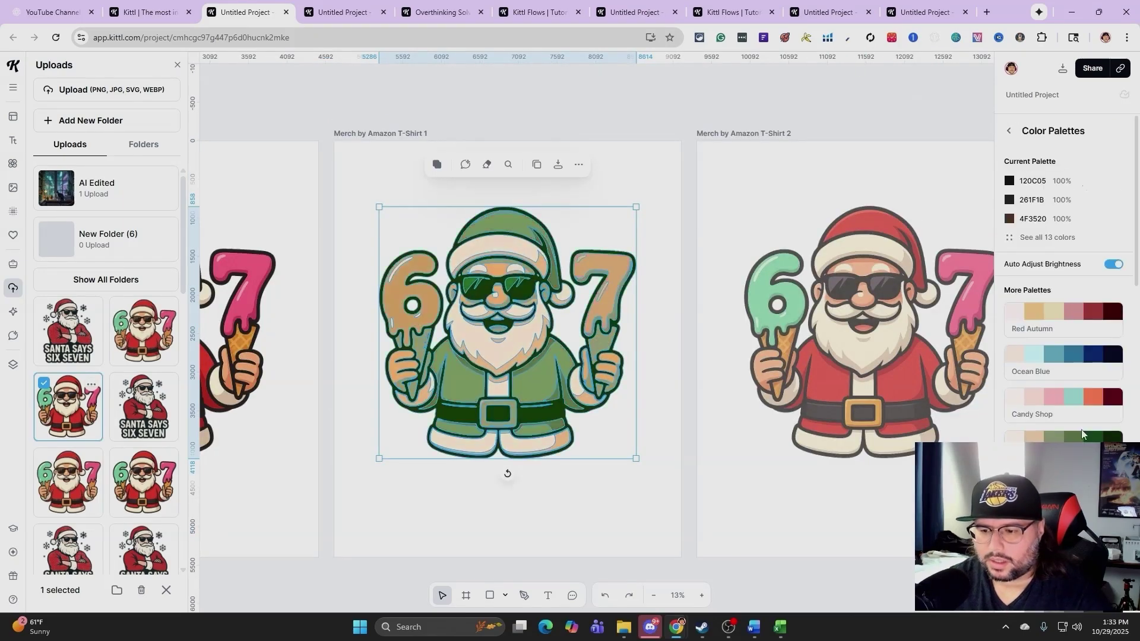
pyautogui.scroll(-3, 1064, 439)
pyautogui.click(1064, 433)
pyautogui.moveTo(383, 204); pyautogui.dragTo(356, 177)
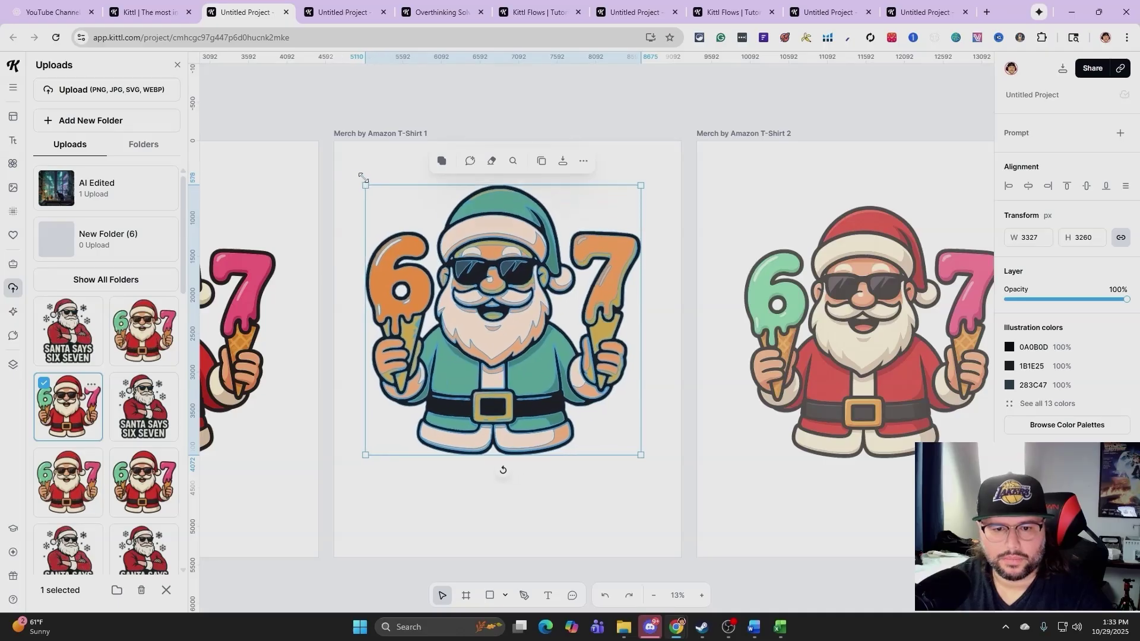
# Step: Duplicate the original Merch by Amazon T-Shirt artboard holding the red Santa image
pyautogui.scroll(-5, 642, 456)
pyautogui.click(511, 332)
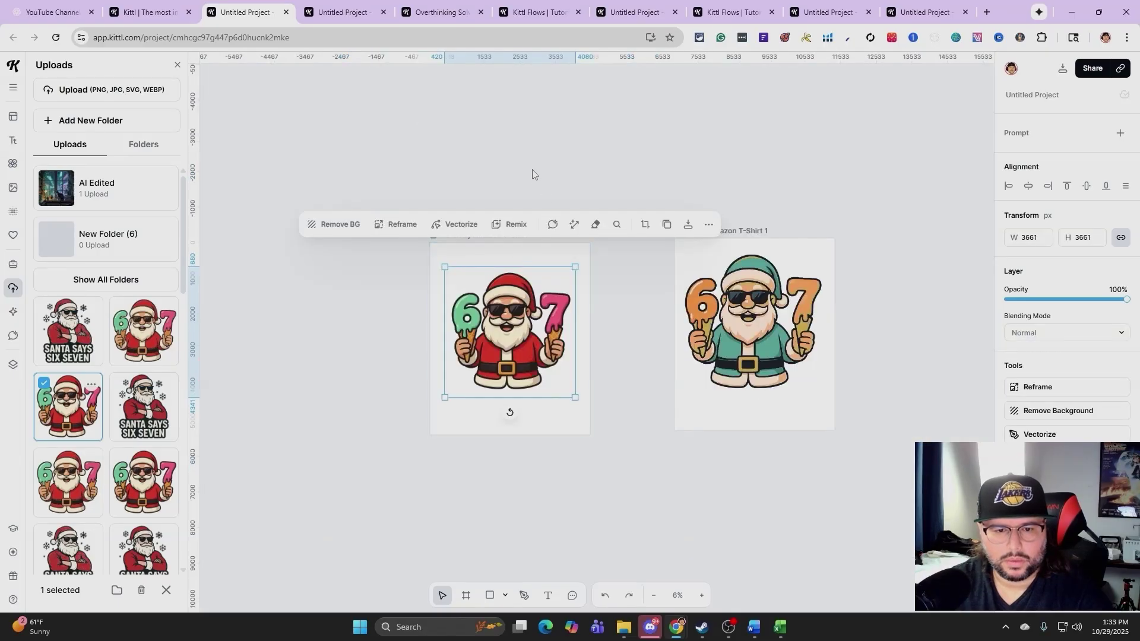
pyautogui.click(472, 222)
pyautogui.click(473, 233)
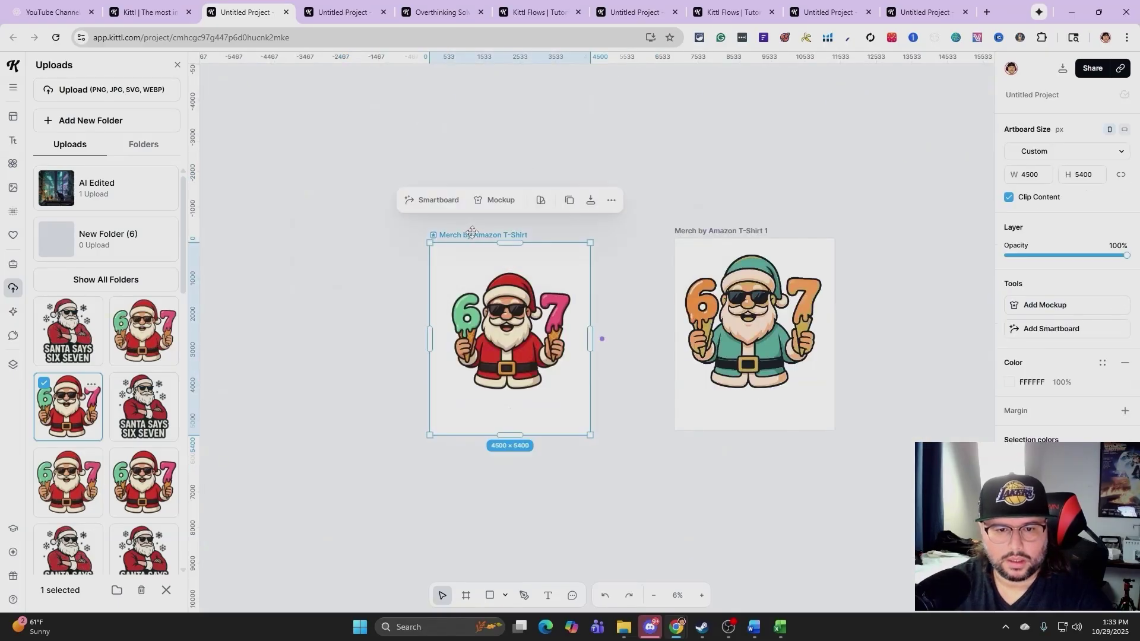
pyautogui.click(570, 202)
# Step: Center the teal Santa on its artboard and enlarge the vectorized red Santa on the neighboring artboard to about 4100 × 4017 px
pyautogui.click(518, 327)
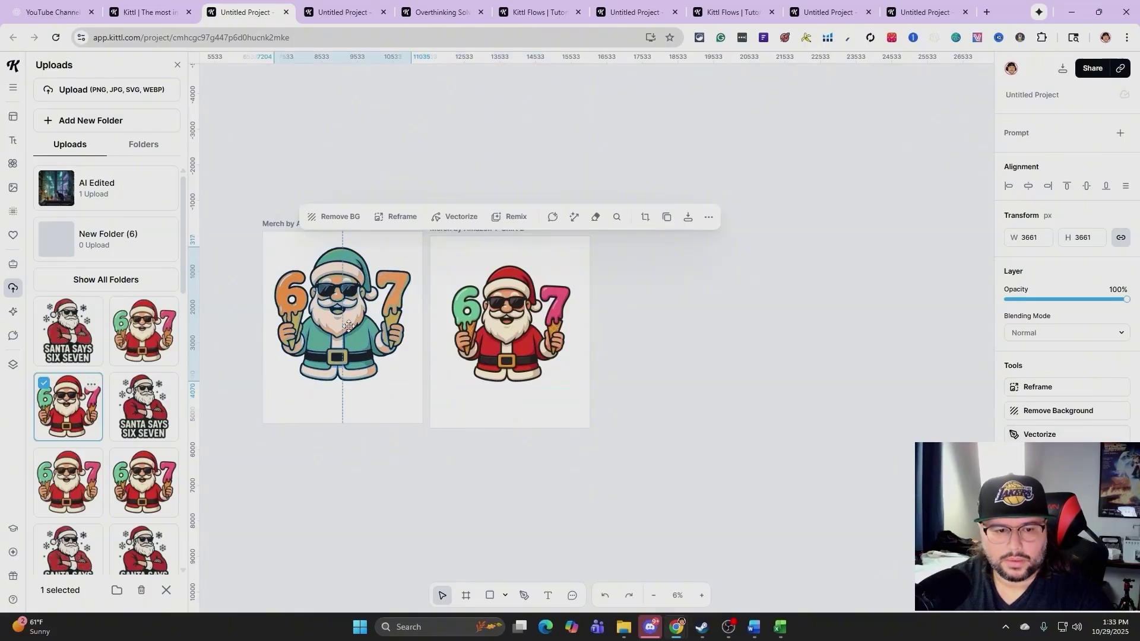
pyautogui.click(347, 327)
pyautogui.moveTo(347, 327); pyautogui.dragTo(349, 329)
pyautogui.click(510, 324)
pyautogui.moveTo(571, 383); pyautogui.dragTo(617, 417)
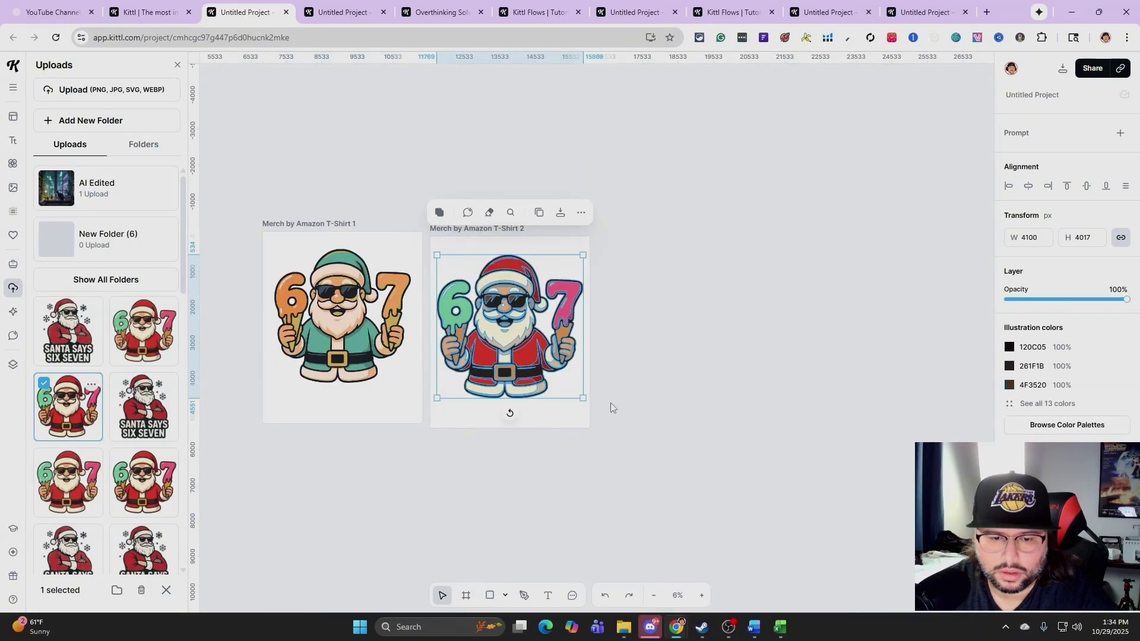
# Step: Change the green fill of the number 6 in the red Santa illustration to the near-black green 00140A
pyautogui.scroll(3, 616, 395)
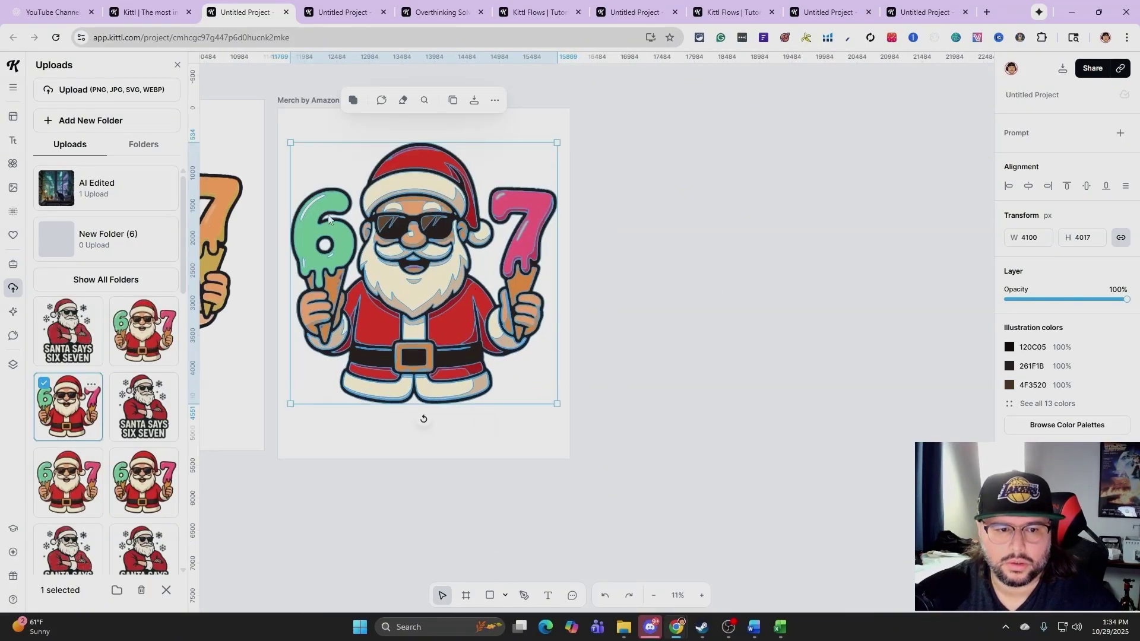
pyautogui.click(1047, 404)
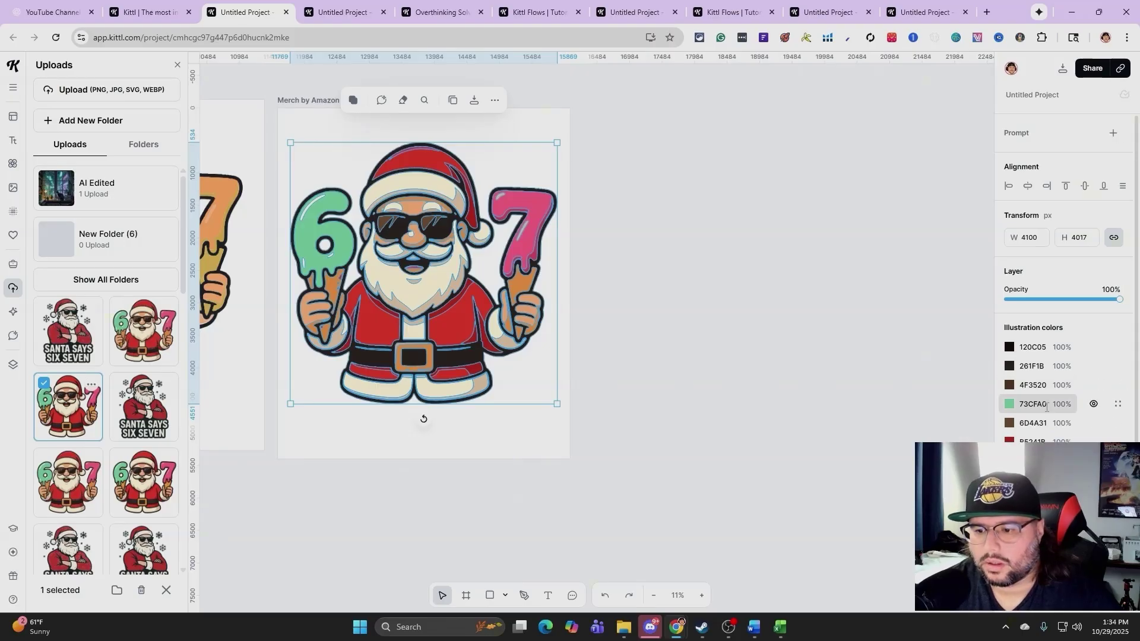
pyautogui.click(1021, 405)
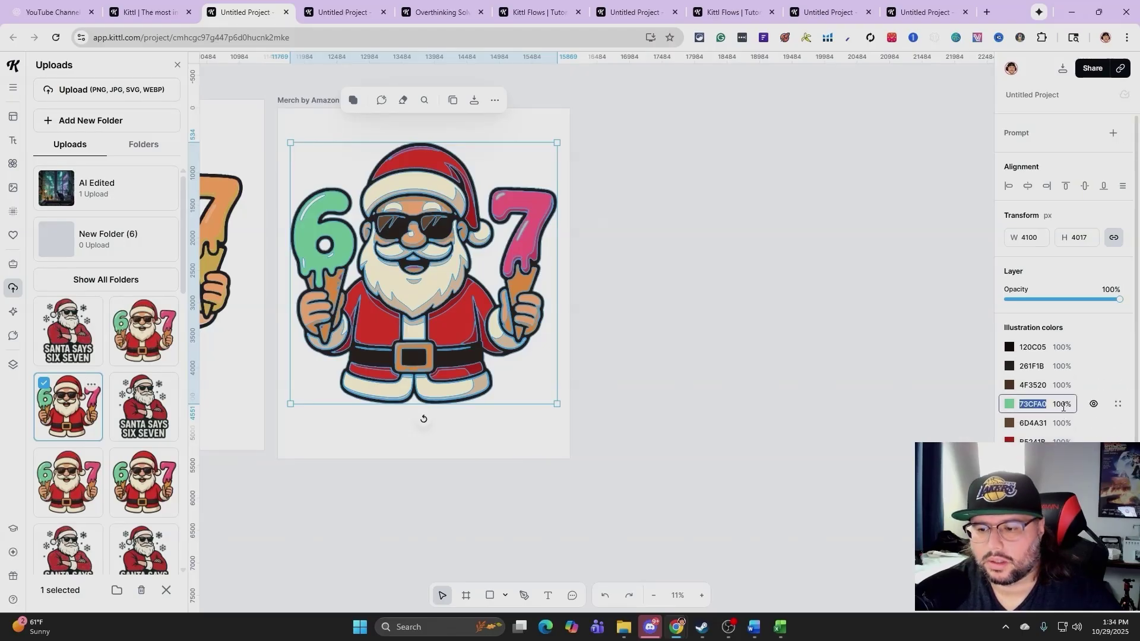
pyautogui.click(1010, 404)
pyautogui.click(896, 351)
pyautogui.moveTo(892, 360); pyautogui.dragTo(822, 400)
# Step: Change the pink fill of the number 7 in the red Santa illustration to the pale yellow FCFE8A
pyautogui.scroll(-1, 1045, 386)
pyautogui.click(1009, 459)
pyautogui.click(948, 428)
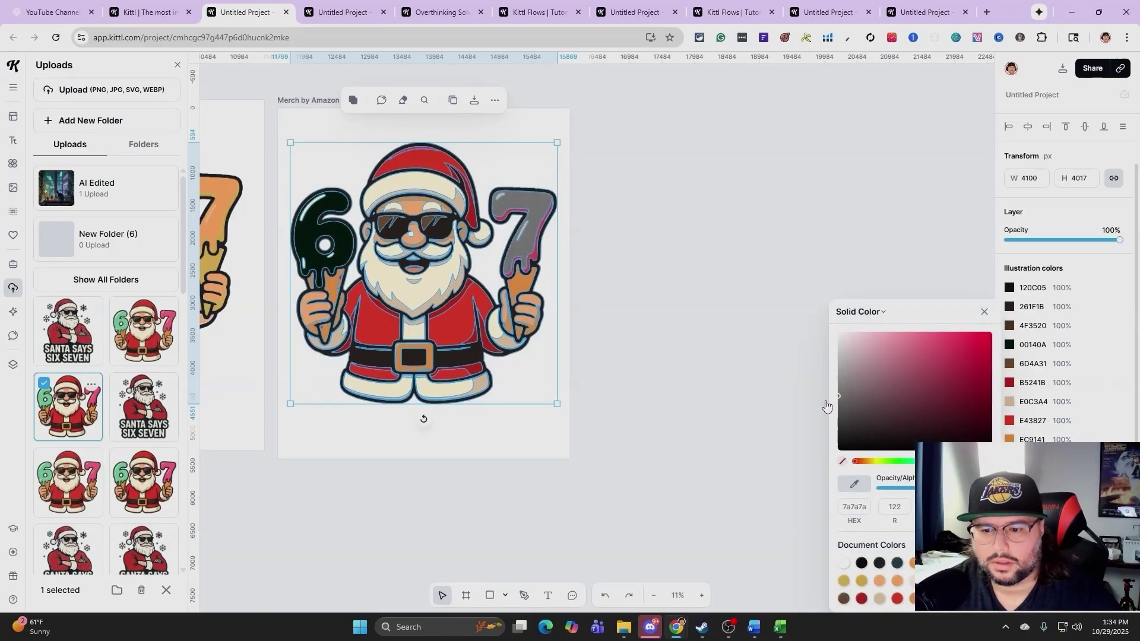
pyautogui.click(875, 461)
pyautogui.click(912, 338)
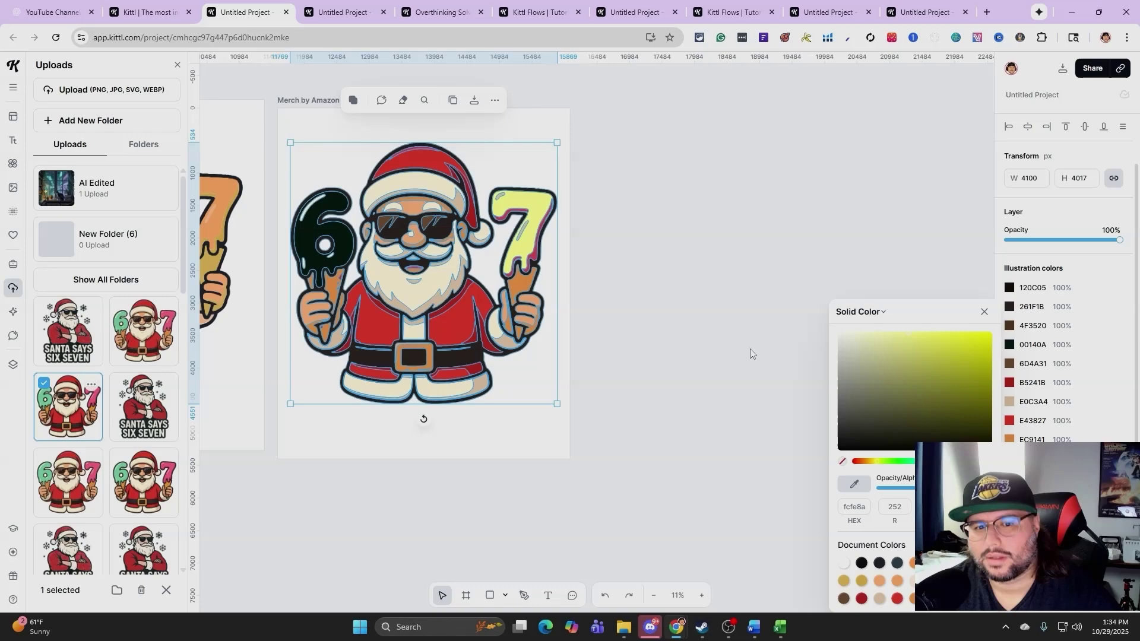
# Step: Add a T-shirt mockup for the teal Santa artboard and enlarge the Santa across the shirt's chest
pyautogui.click(747, 361)
pyautogui.click(398, 292)
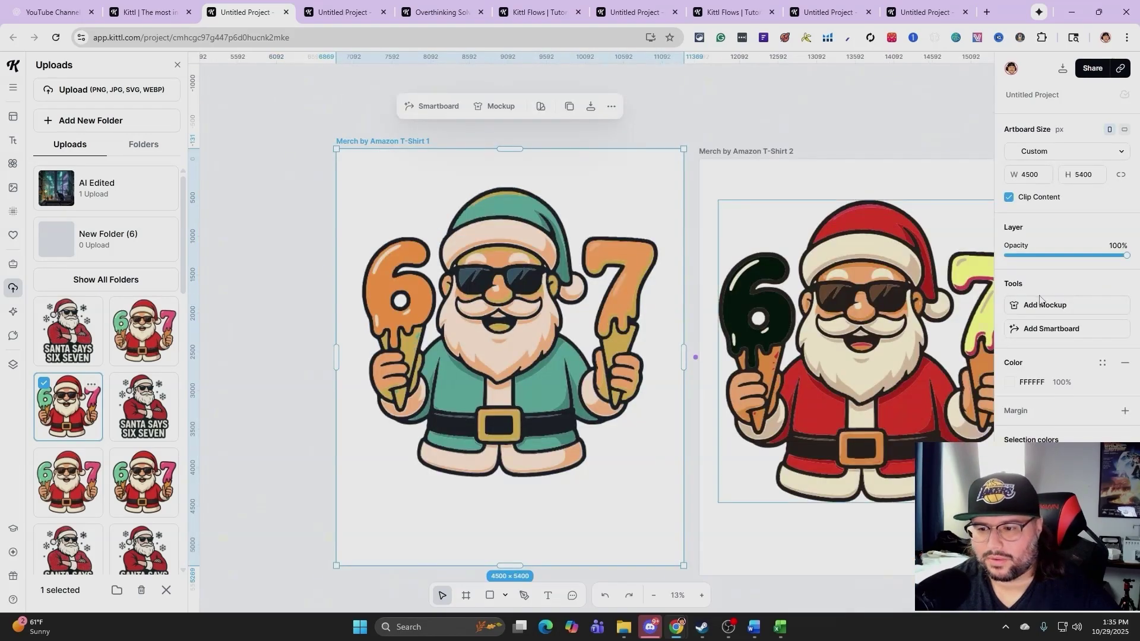
pyautogui.click(1043, 304)
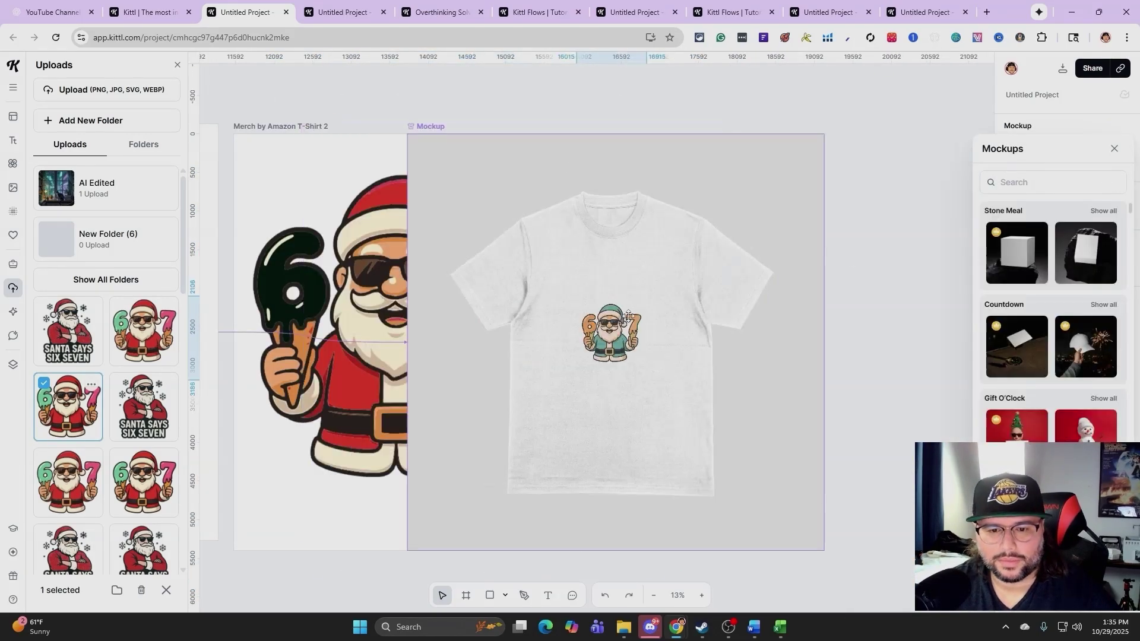
pyautogui.click(617, 351)
pyautogui.moveTo(675, 402); pyautogui.dragTo(670, 422)
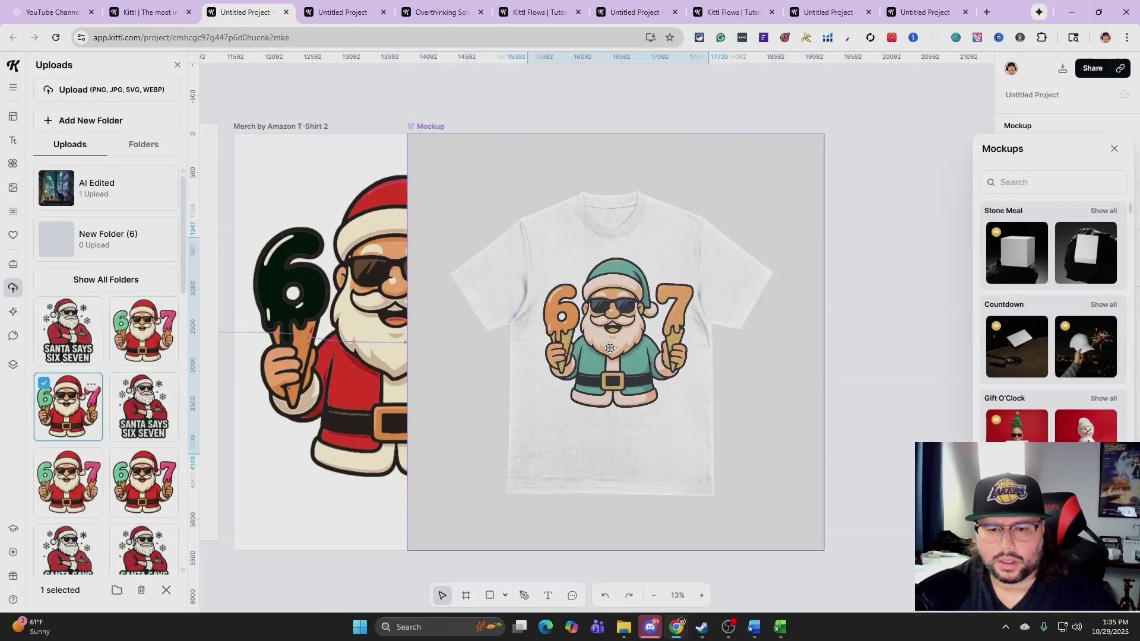
pyautogui.click(876, 243)
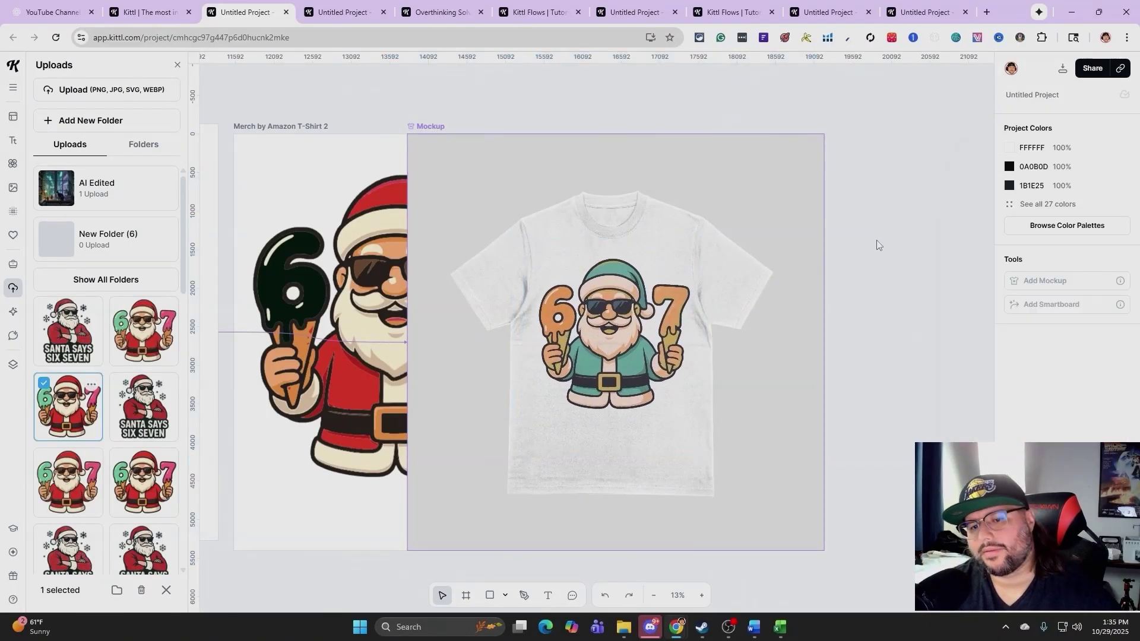
# Step: Resize the teal Santa mockup to about 4471 × 4471 px beside the red Santa artboard and export it as a 1x PNG
pyautogui.moveTo(635, 190); pyautogui.dragTo(886, 168)
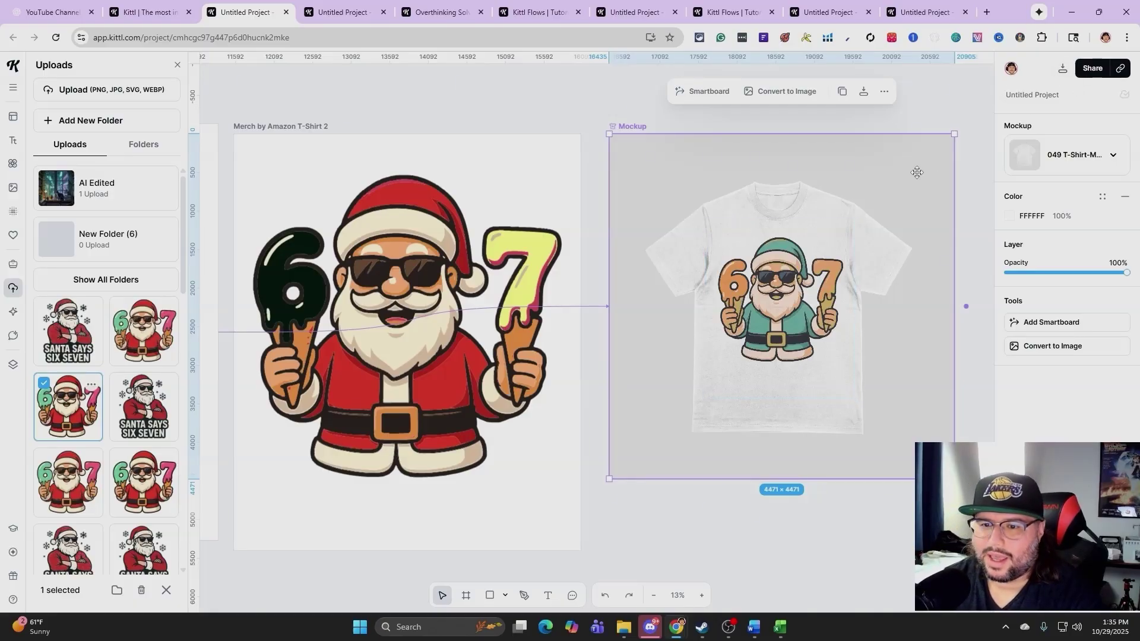
pyautogui.click(863, 91)
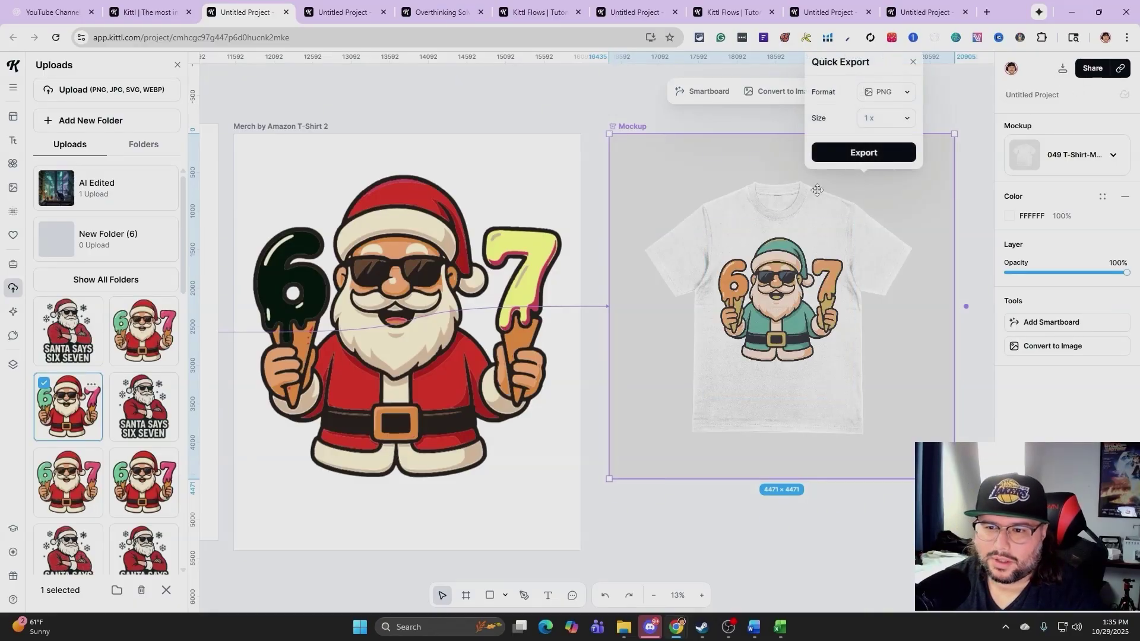
pyautogui.click(881, 158)
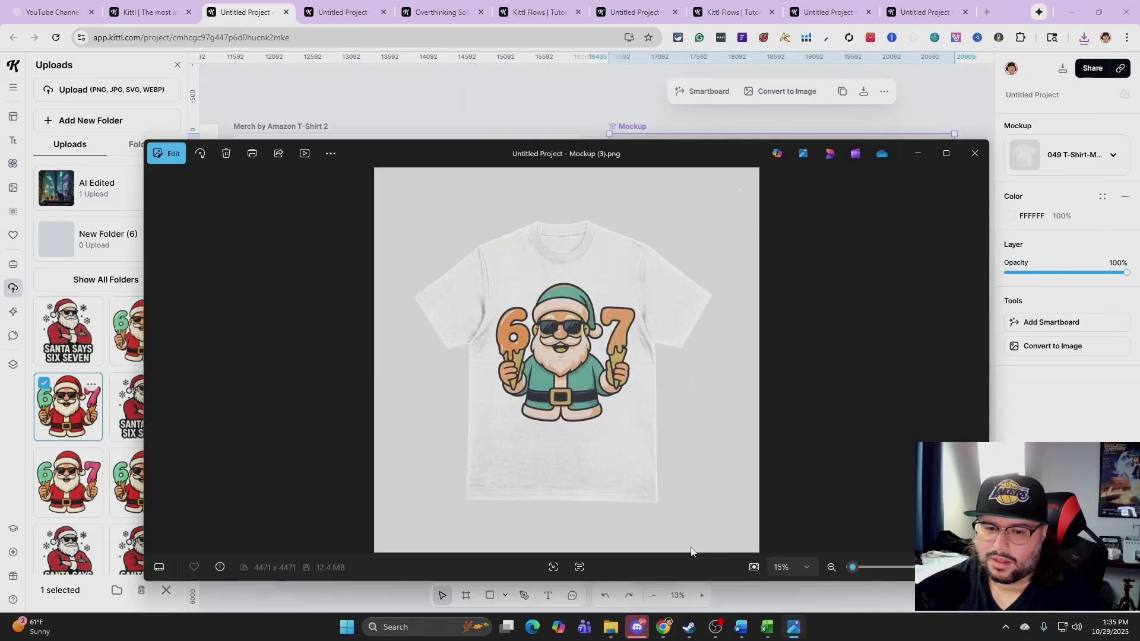
pyautogui.click(976, 154)
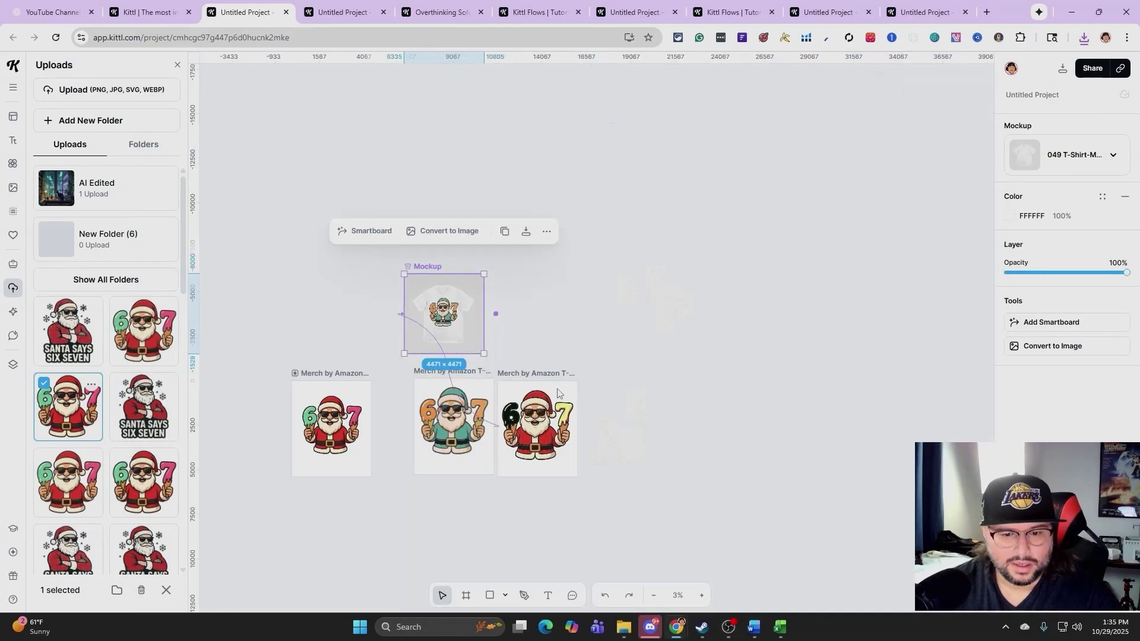
# Step: Add a mockup for the red Santa artboard and swap it for the "tshirt" search result of a man wearing a white T-shirt
pyautogui.click(559, 386)
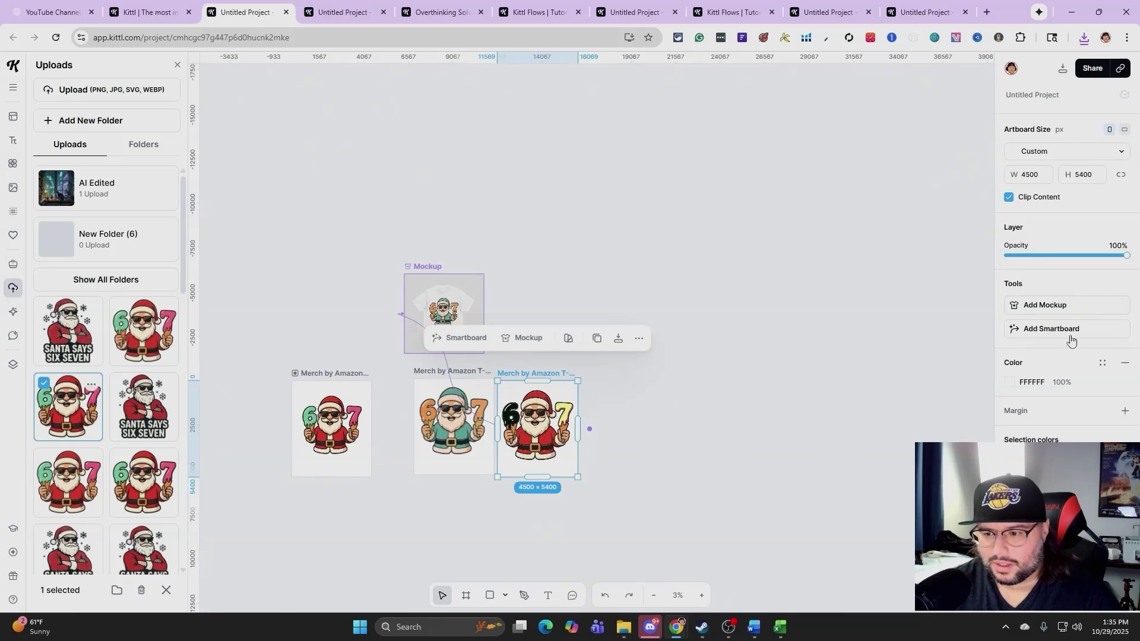
pyautogui.click(1063, 308)
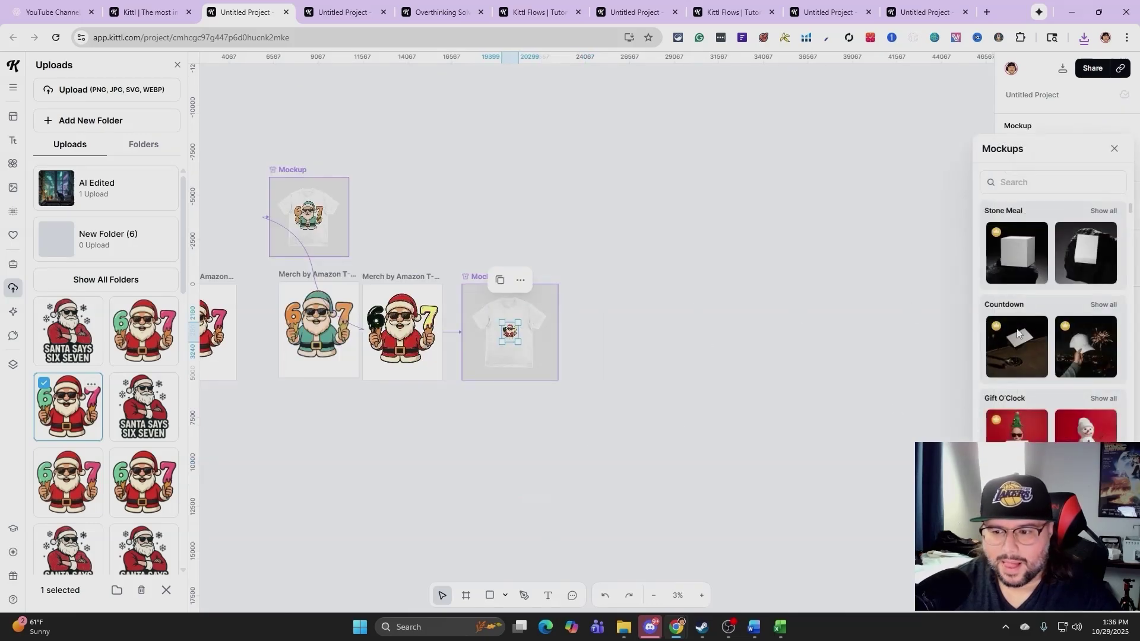
pyautogui.scroll(-5, 1065, 392)
pyautogui.scroll(-4, 1060, 416)
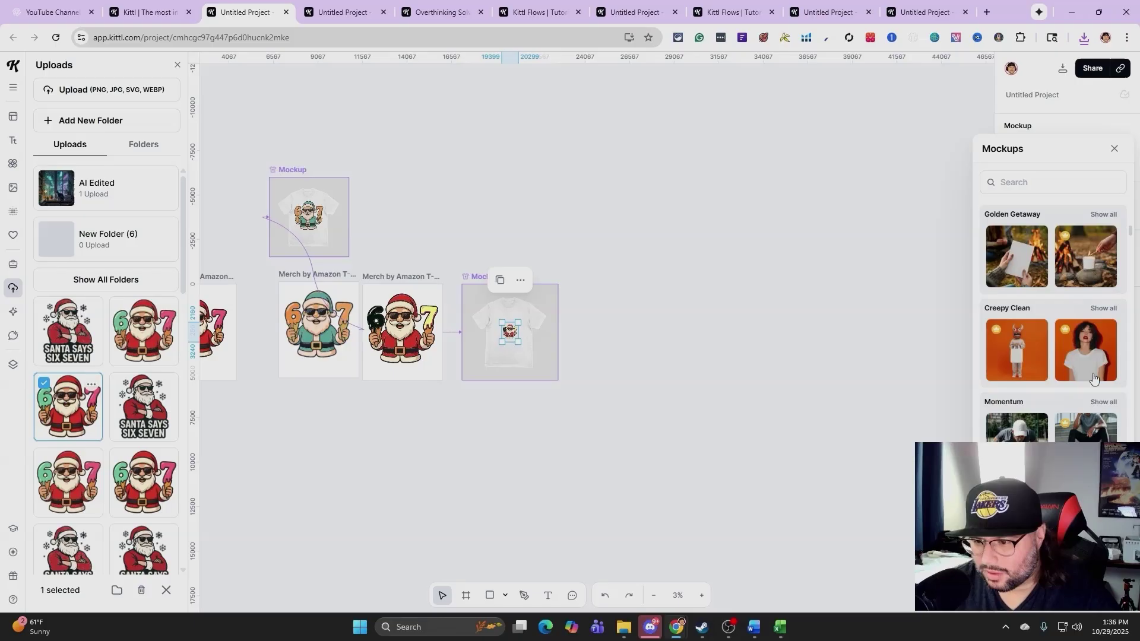
pyautogui.scroll(2, 1035, 206)
pyautogui.click(1030, 182)
pyautogui.write('tshirt')
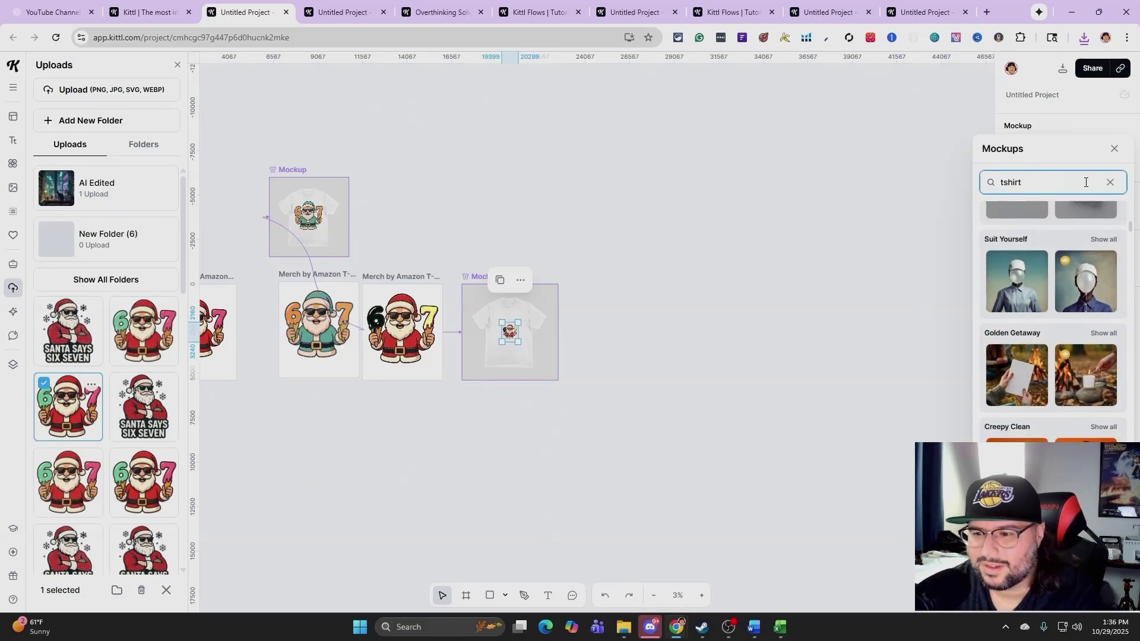
pyautogui.click(1084, 377)
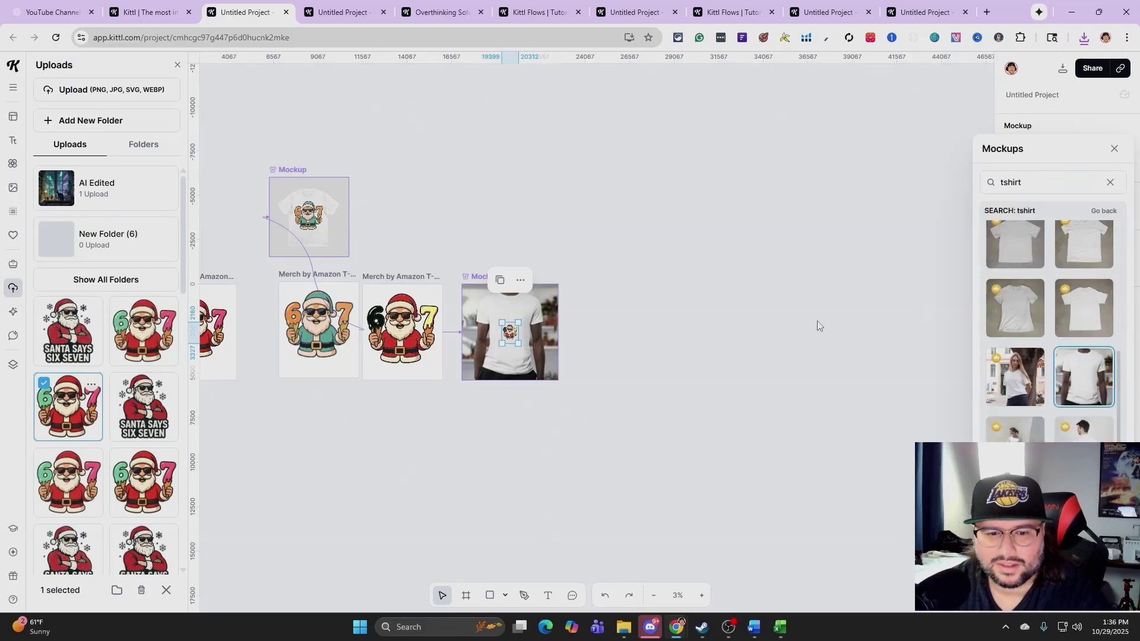
# Step: Enlarge the red Santa and center it on the chest of the worn white T-shirt mockup
pyautogui.scroll(5, 564, 324)
pyautogui.click(702, 596)
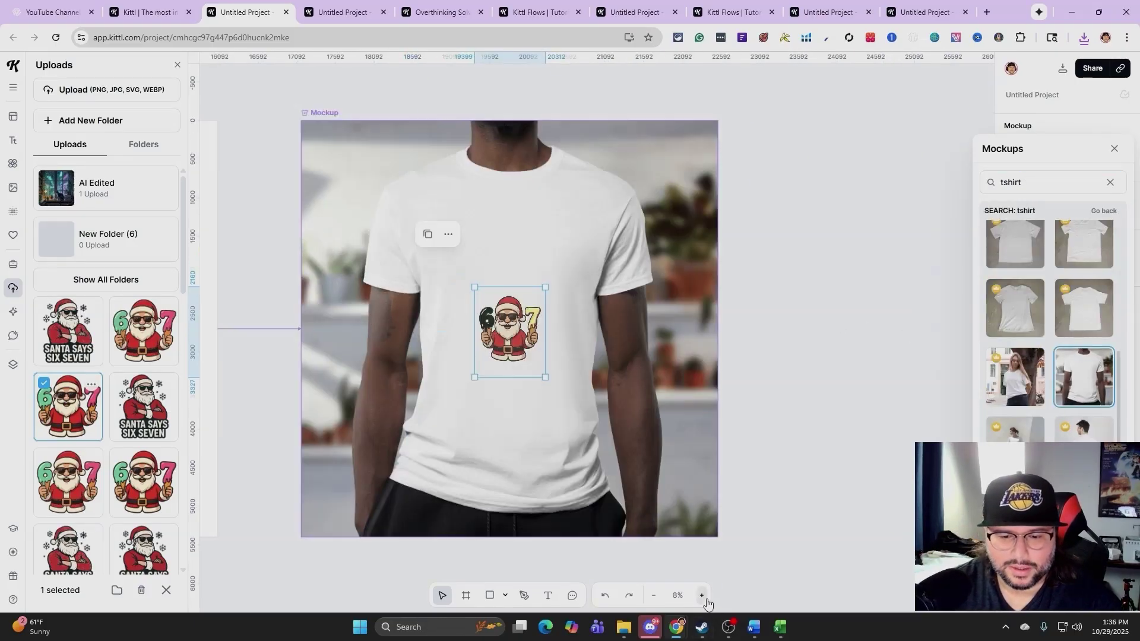
pyautogui.moveTo(550, 344); pyautogui.dragTo(518, 282)
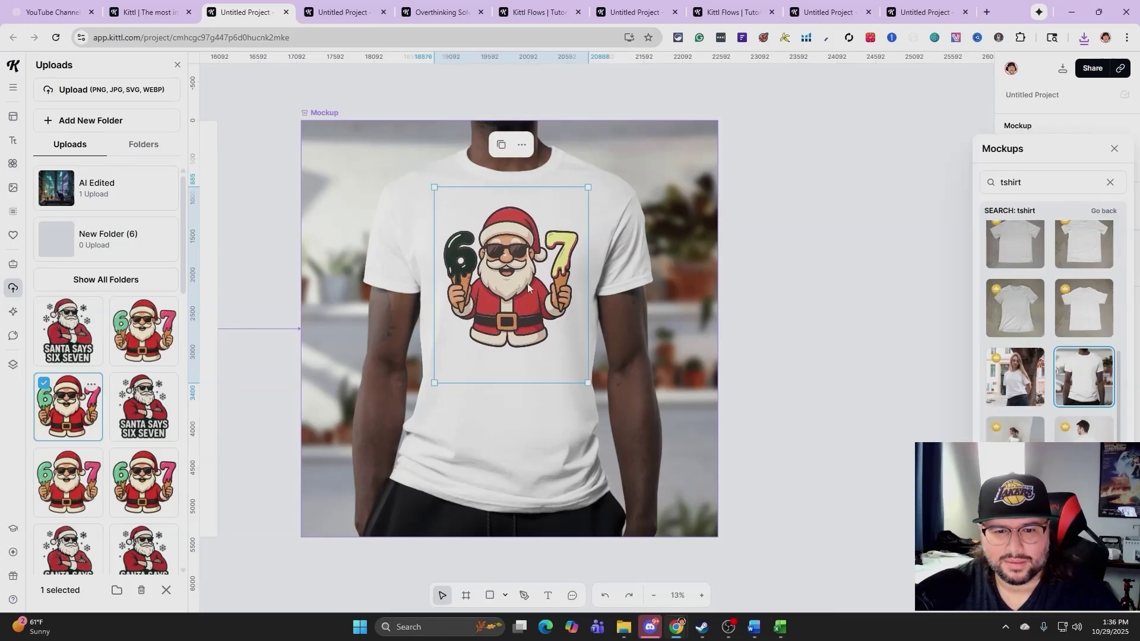
pyautogui.click(796, 251)
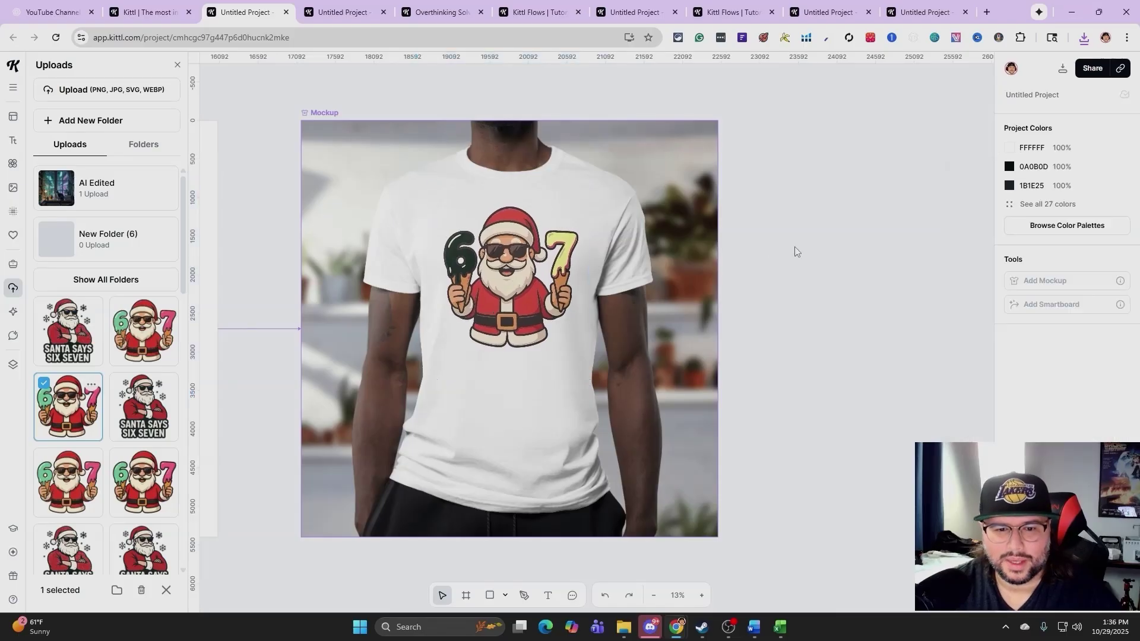
# Step: Quick-export the worn T-shirt mockup with the red Santa
pyautogui.click(583, 129)
pyautogui.click(592, 80)
pyautogui.click(575, 152)
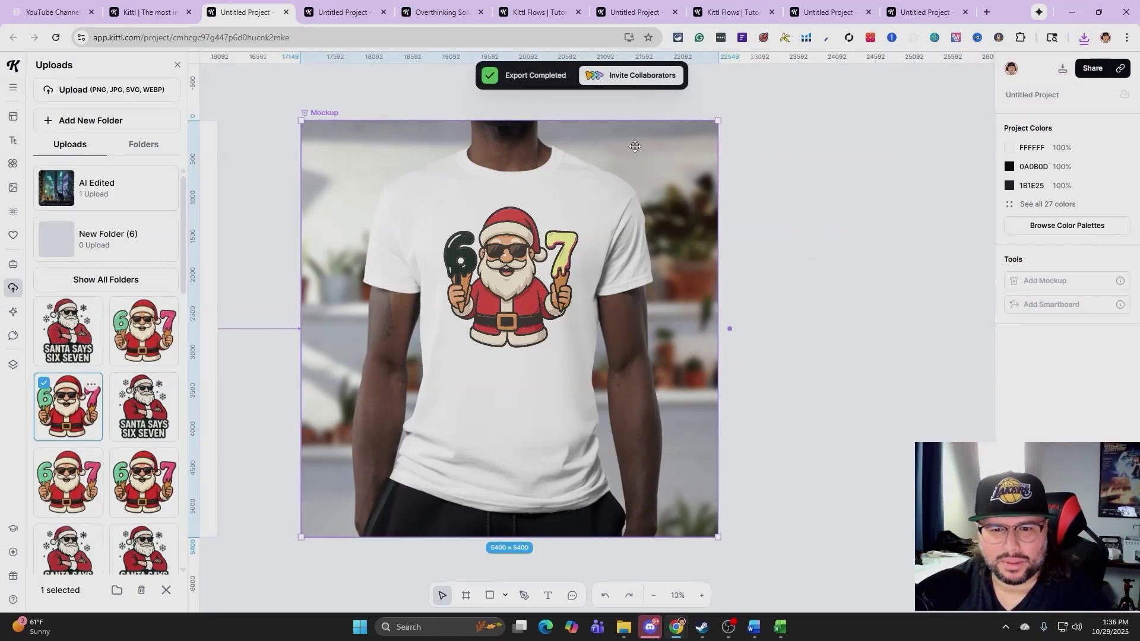
# Step: Review the artboard and file format choices for downloading, and download the worn T-shirt mockup as a 5400 × 5400 px PNG at 300 dpi
pyautogui.click(1063, 70)
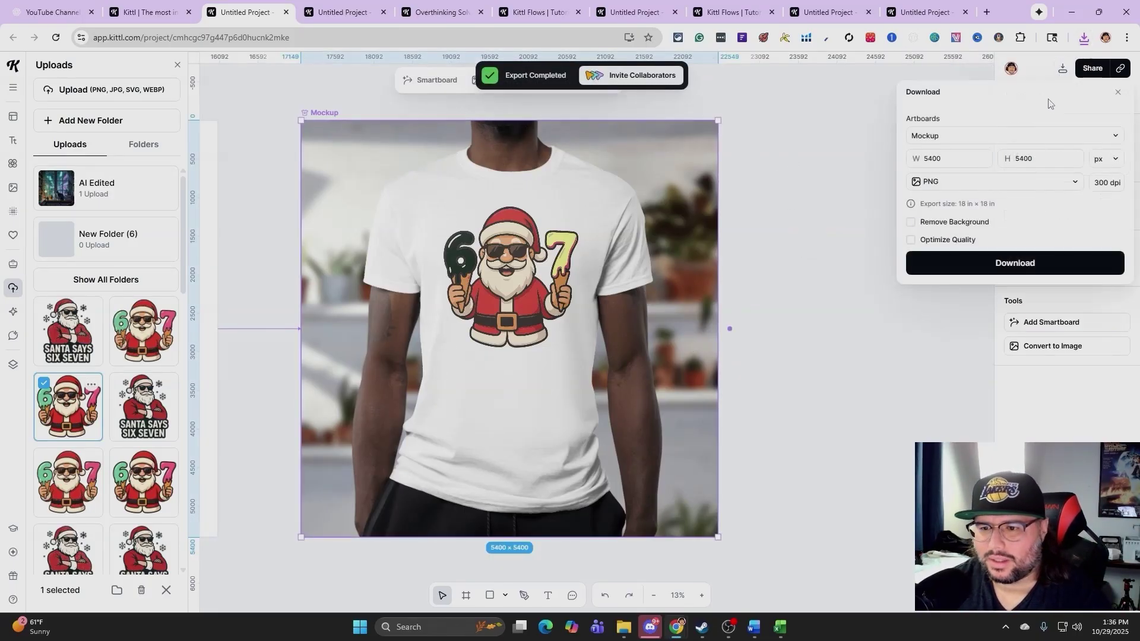
pyautogui.click(985, 141)
pyautogui.scroll(-2, 998, 291)
pyautogui.scroll(3, 989, 315)
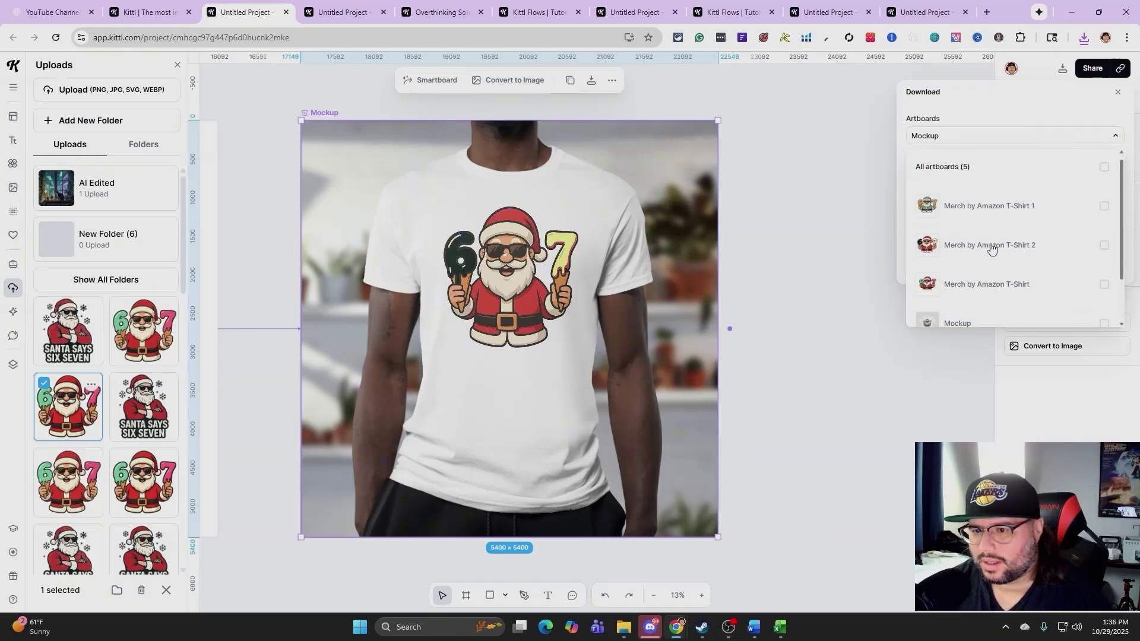
pyautogui.click(990, 107)
pyautogui.click(1009, 182)
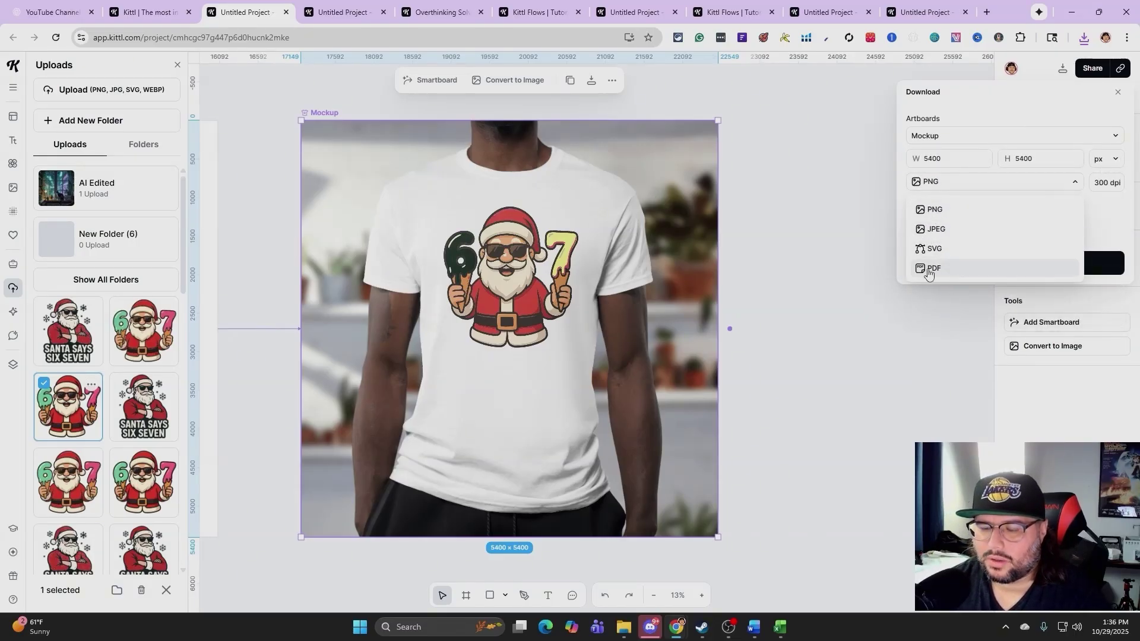
pyautogui.click(1106, 225)
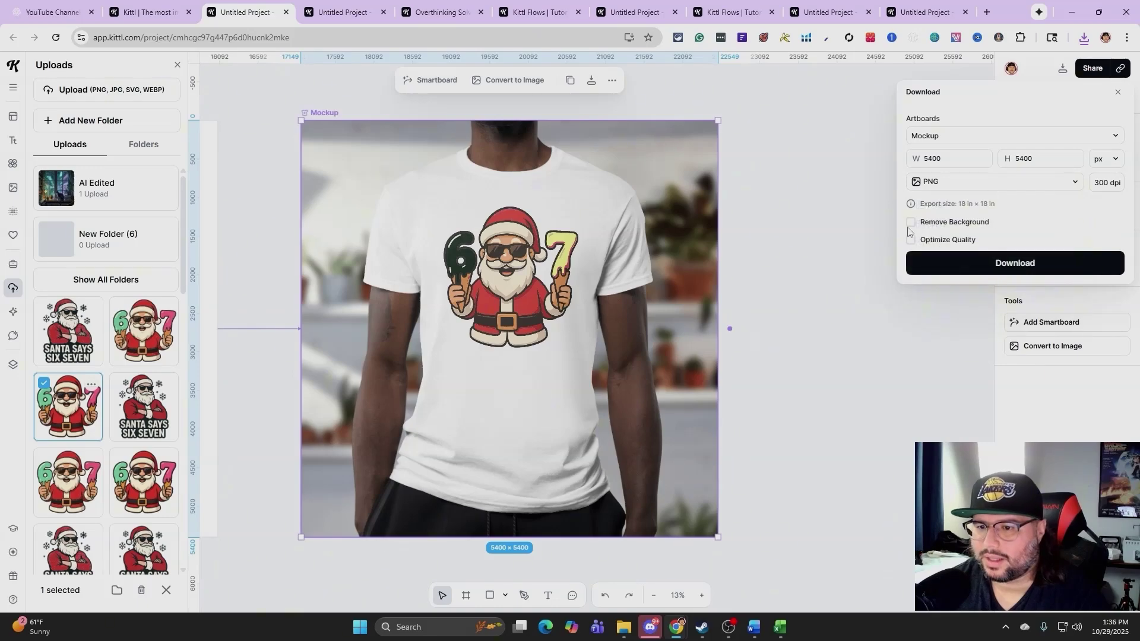
pyautogui.click(1013, 262)
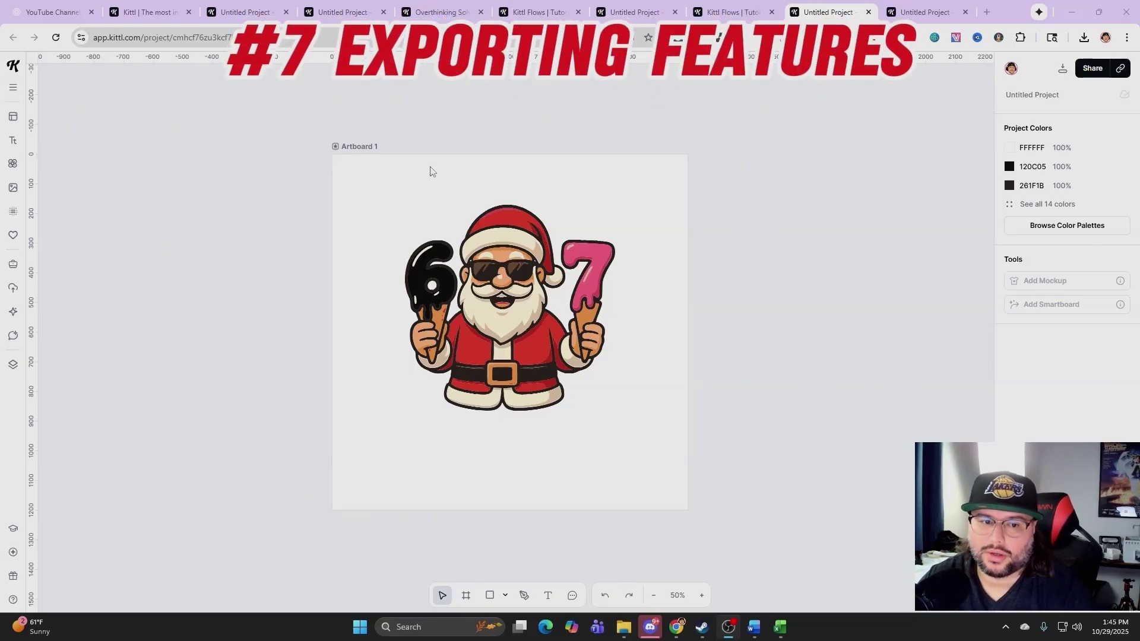
# Step: Examine the Quick Export size and format options for the Santa illustration with the black 6 and pink 7
pyautogui.click(498, 245)
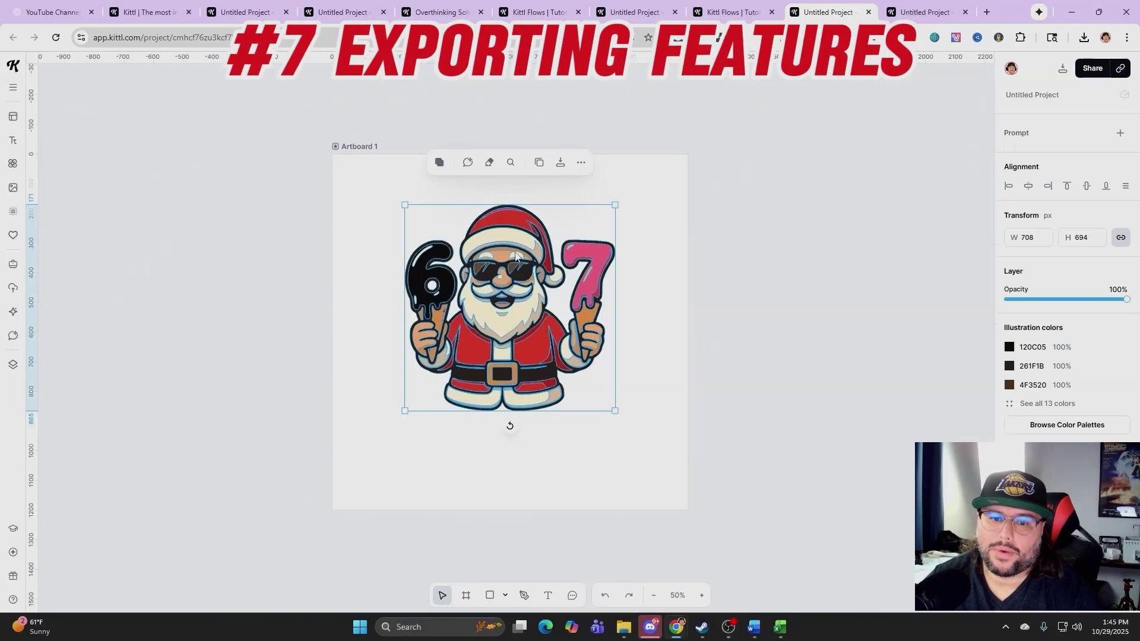
pyautogui.click(561, 164)
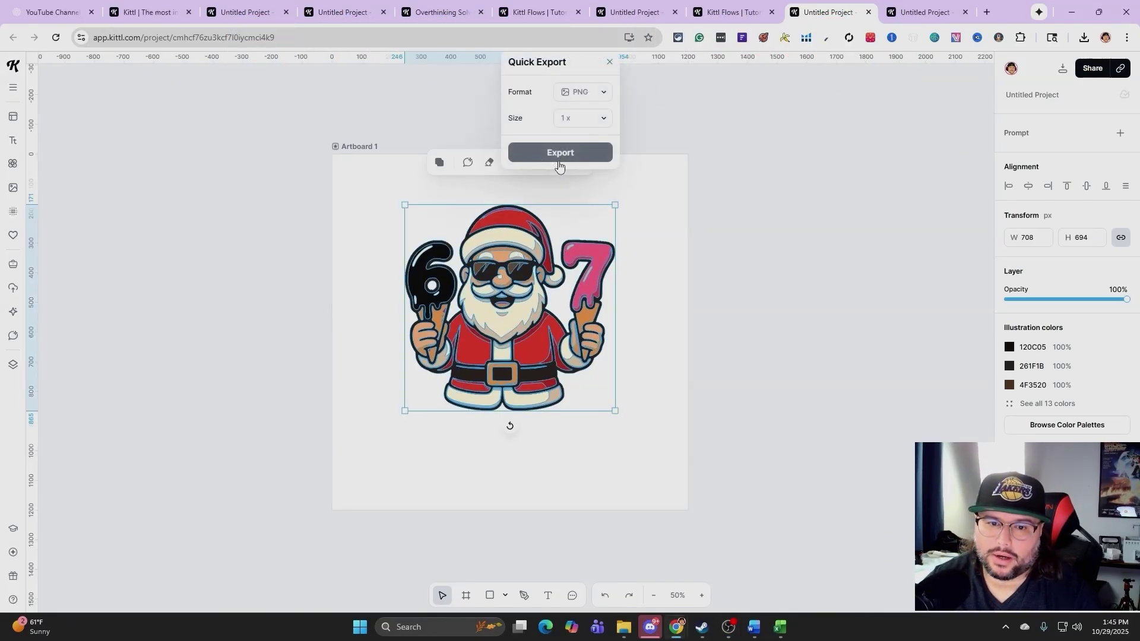
pyautogui.click(589, 124)
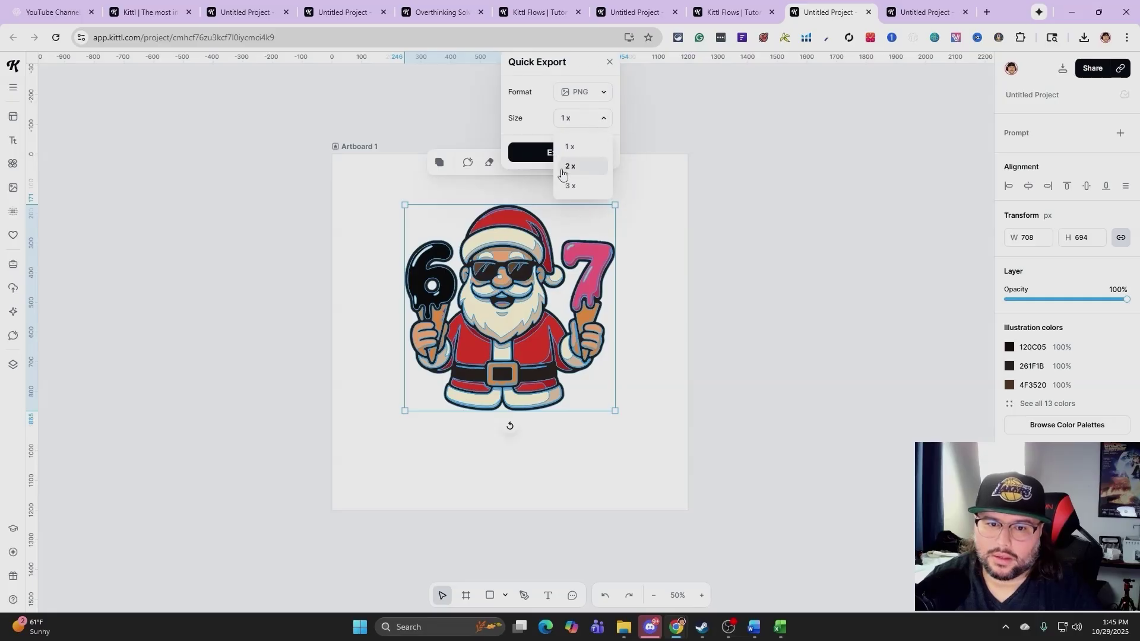
pyautogui.click(584, 94)
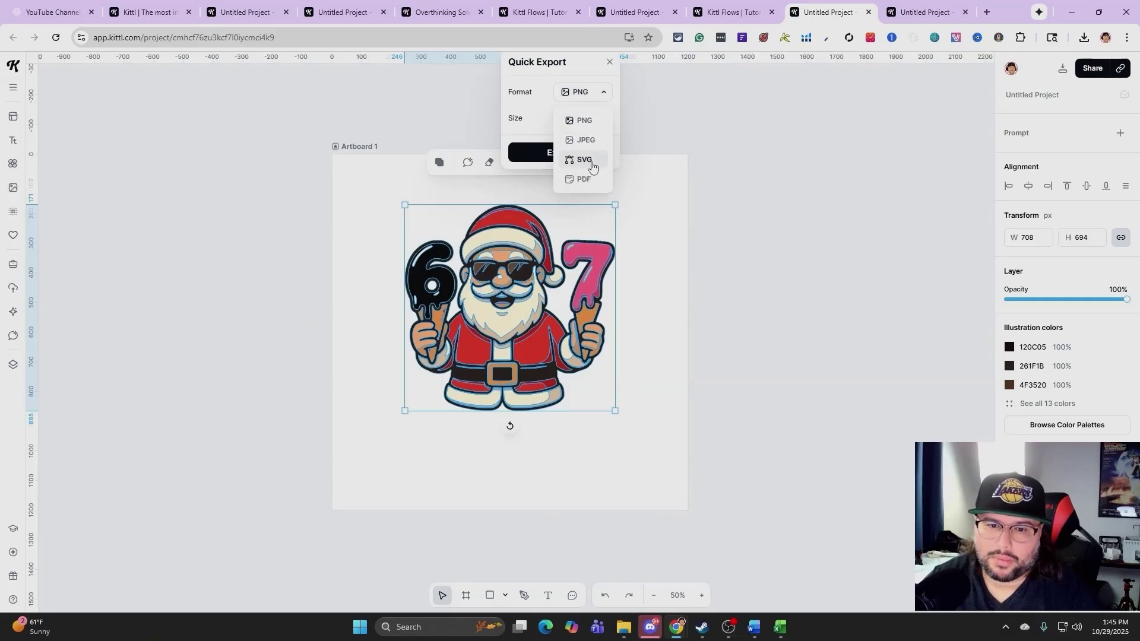
pyautogui.click(737, 206)
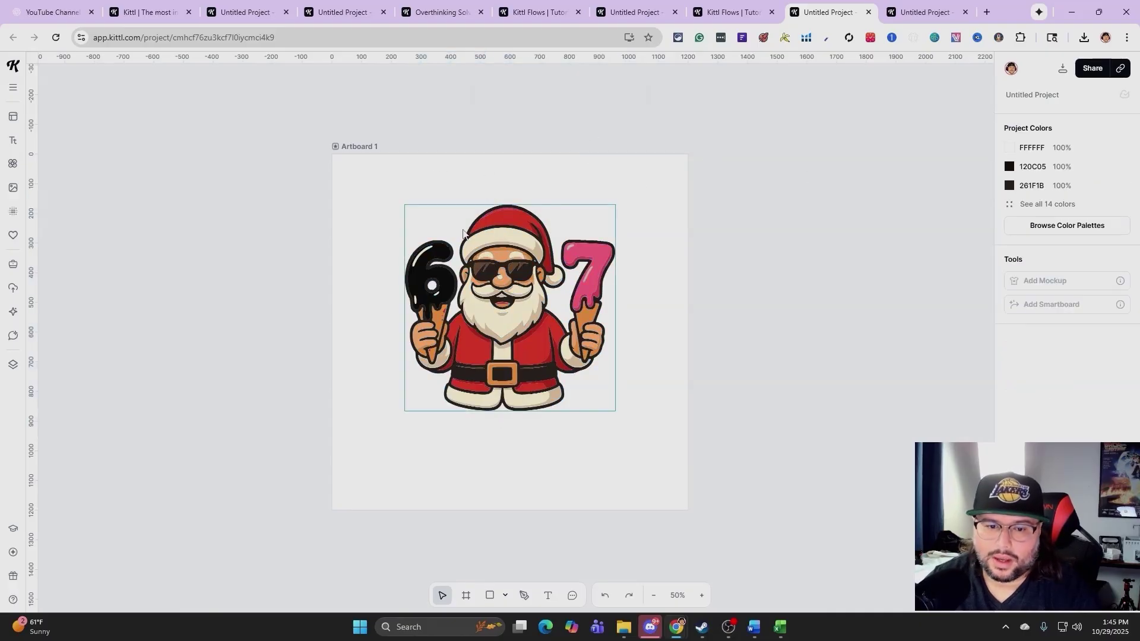
pyautogui.click(498, 290)
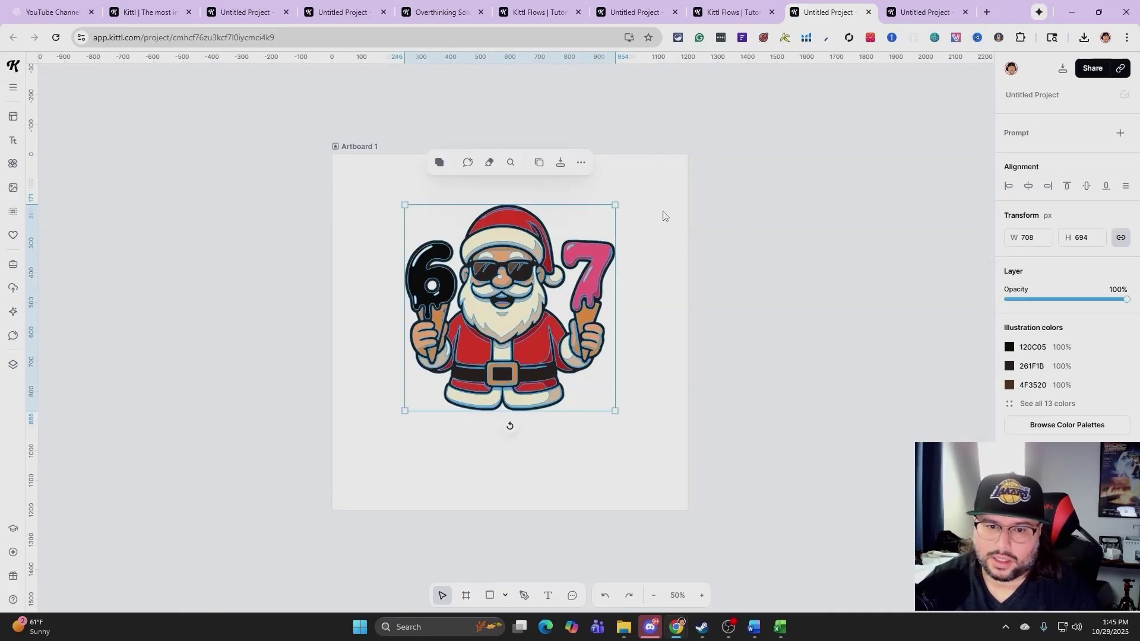
pyautogui.click(789, 212)
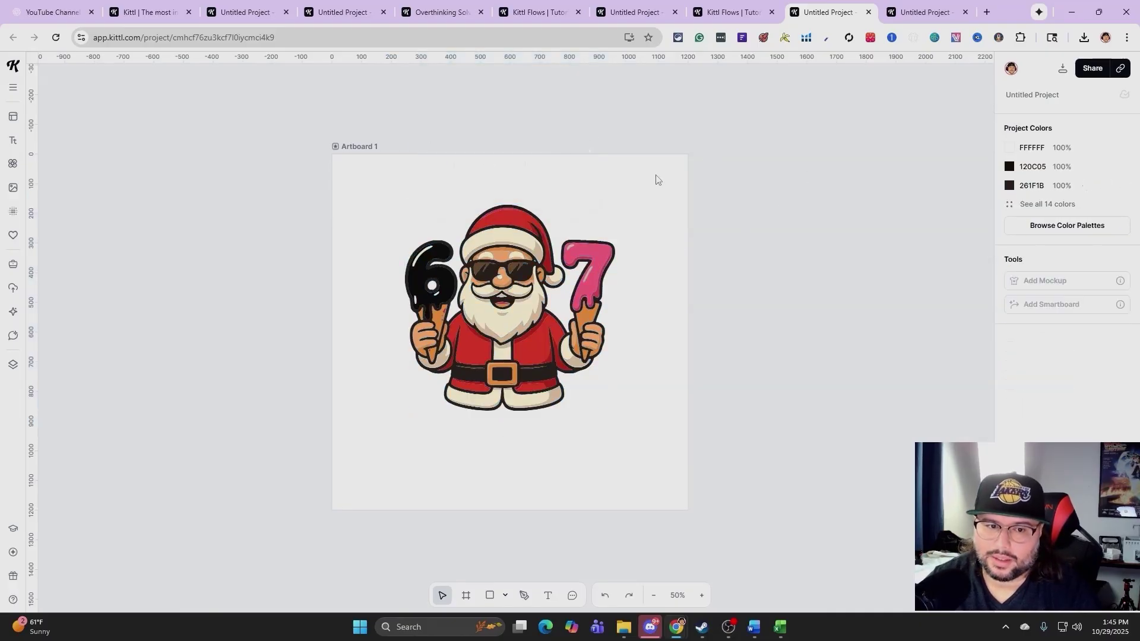
# Step: Examine the download settings of Artboard 1, including dimensions, units, file formats and resolution
pyautogui.click(1062, 70)
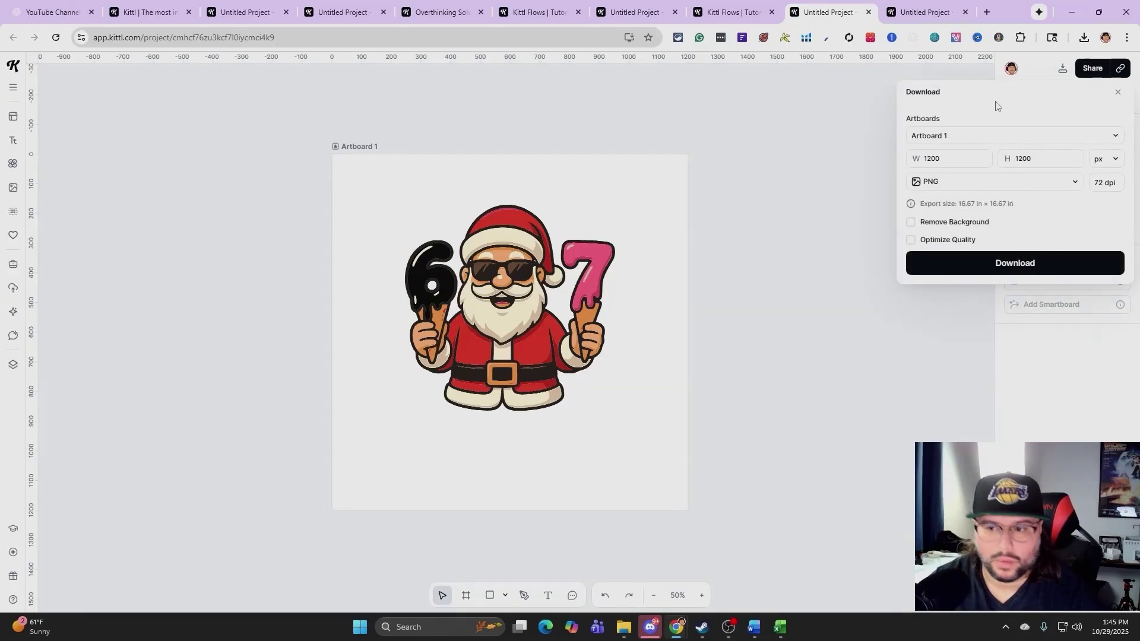
pyautogui.click(1007, 160)
pyautogui.click(1107, 161)
pyautogui.click(954, 185)
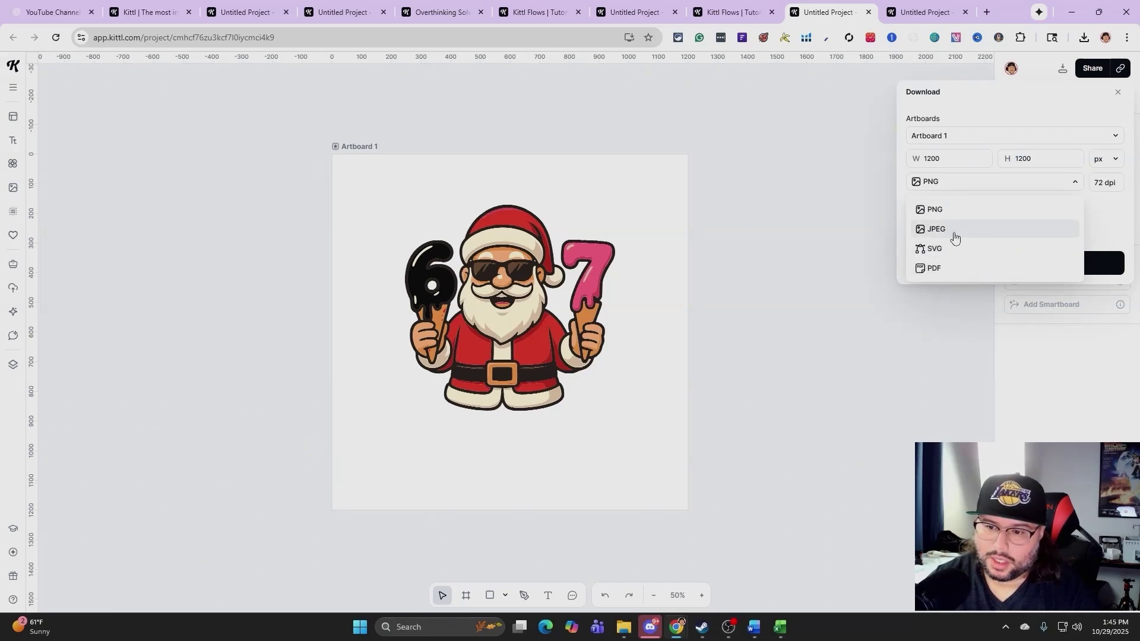
pyautogui.click(1110, 205)
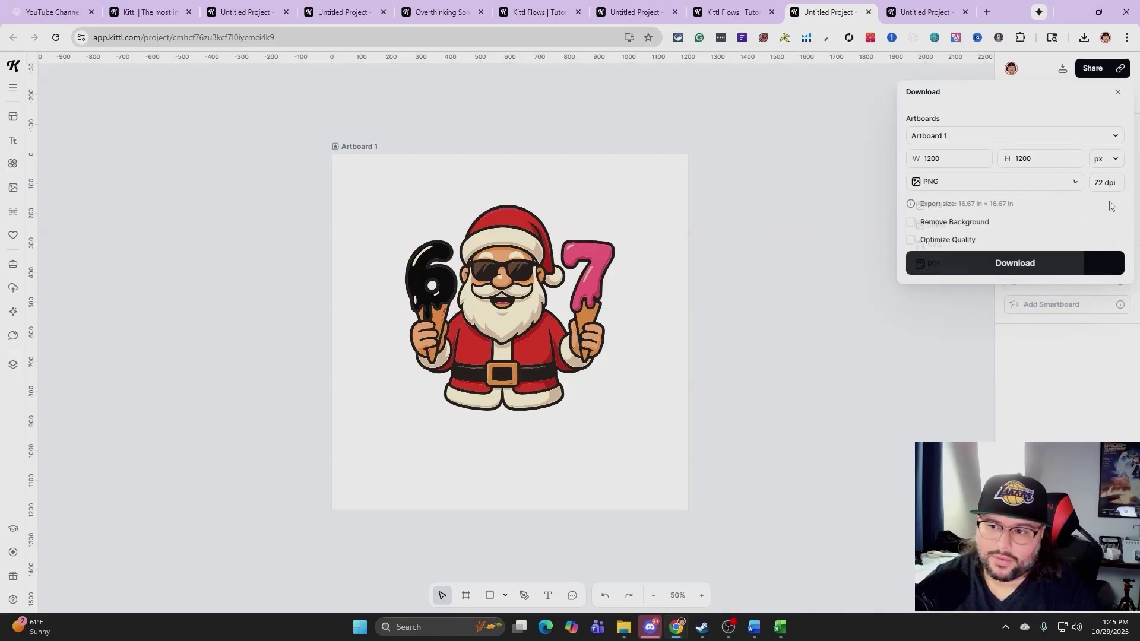
pyautogui.click(1099, 183)
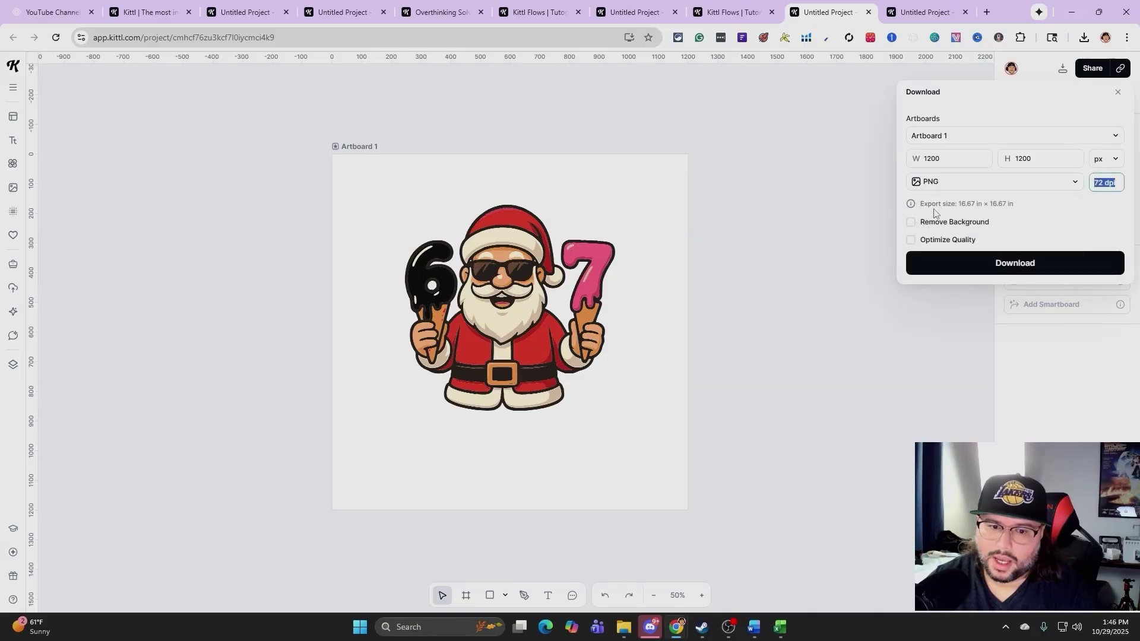
pyautogui.click(1048, 224)
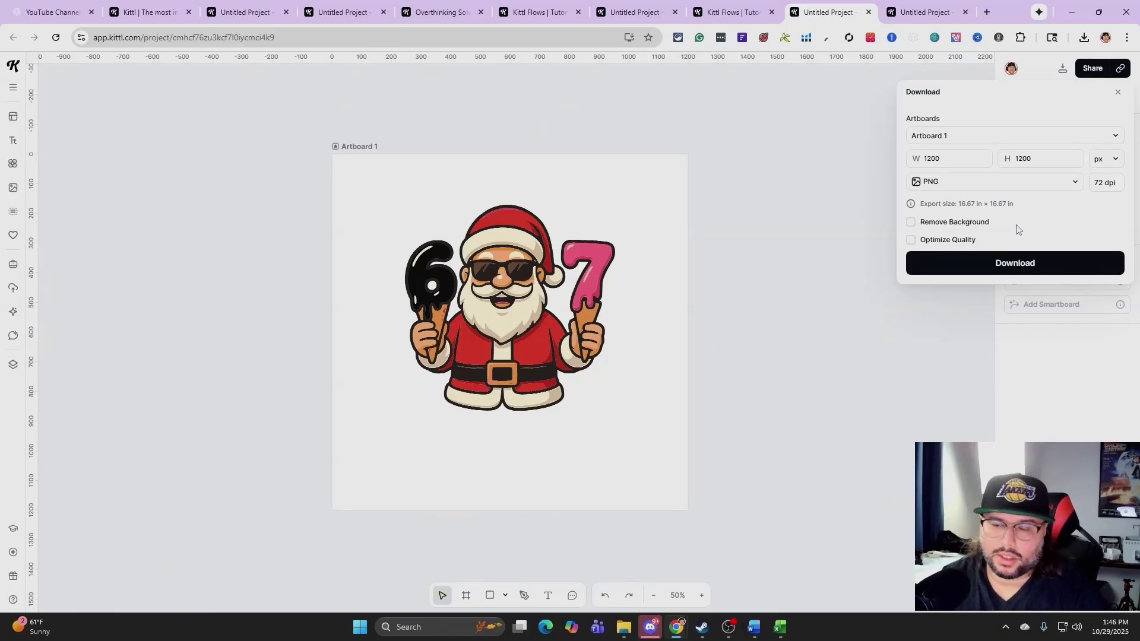
# Step: Set the download size of Artboard 1 to 5400 × 5400 px at 300 dpi
pyautogui.click(963, 162)
pyautogui.write('45')
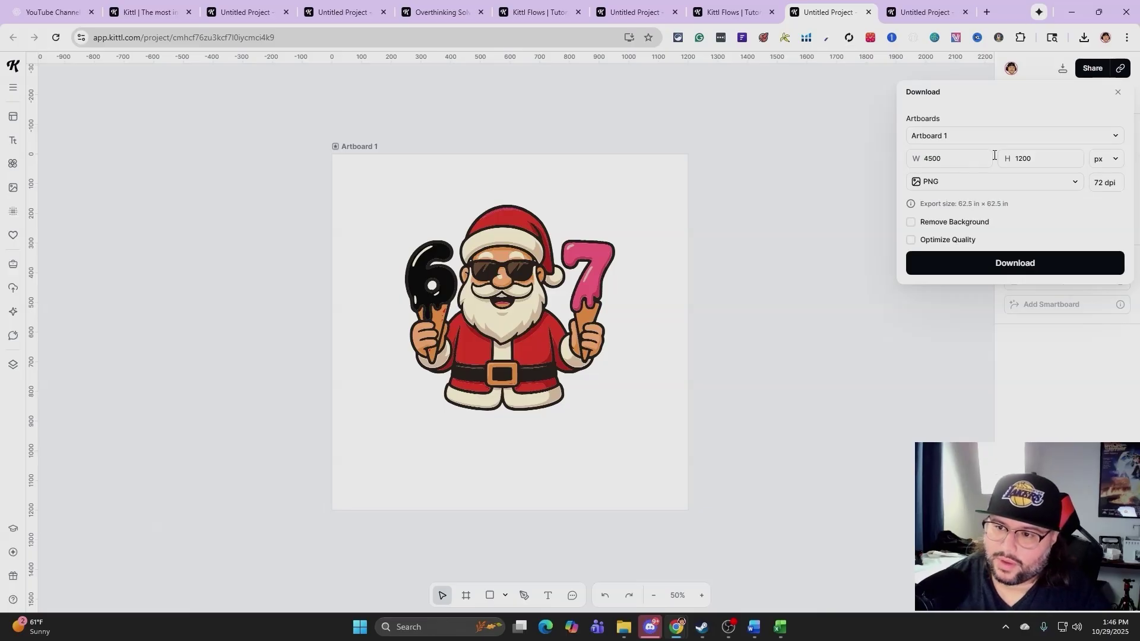
pyautogui.doubleClick(1053, 164)
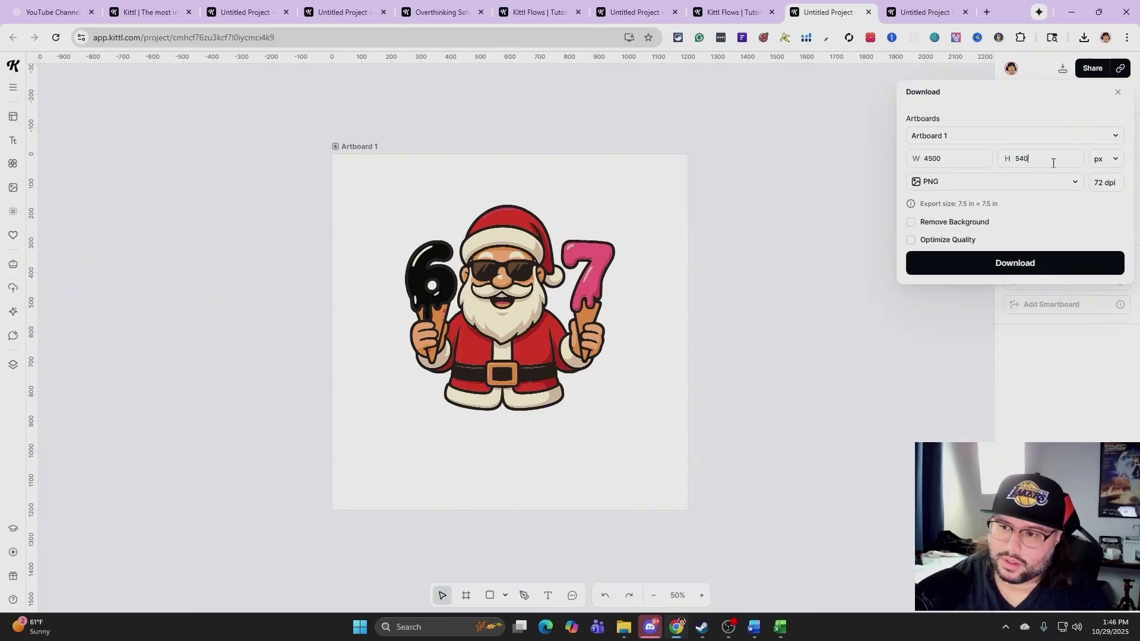
pyautogui.doubleClick(1104, 183)
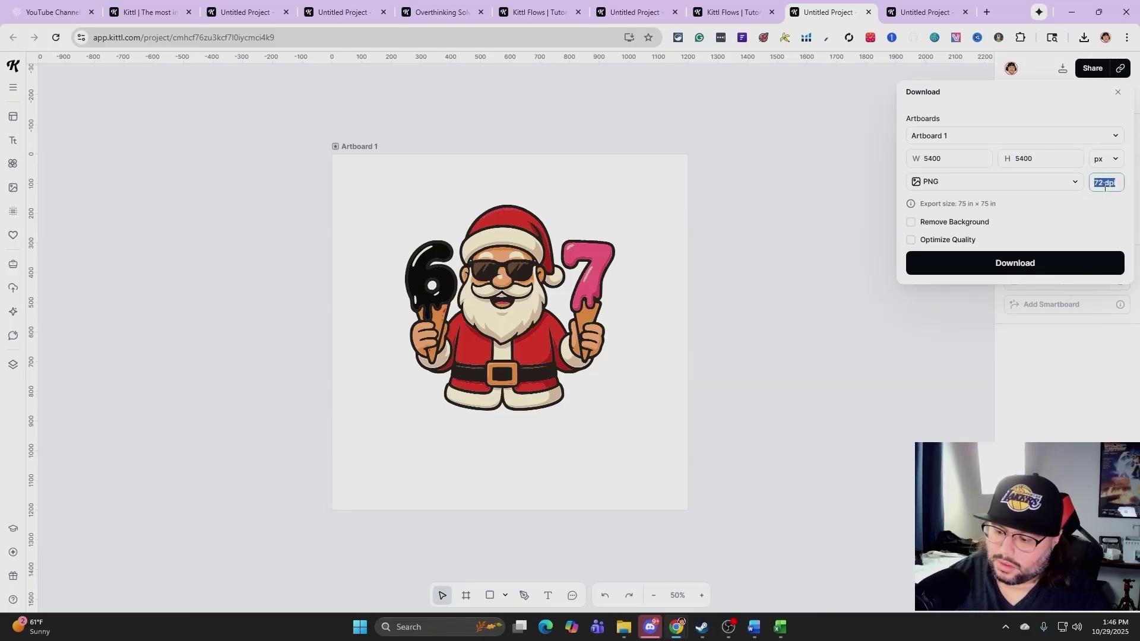
pyautogui.write('300')
pyautogui.press('Return')
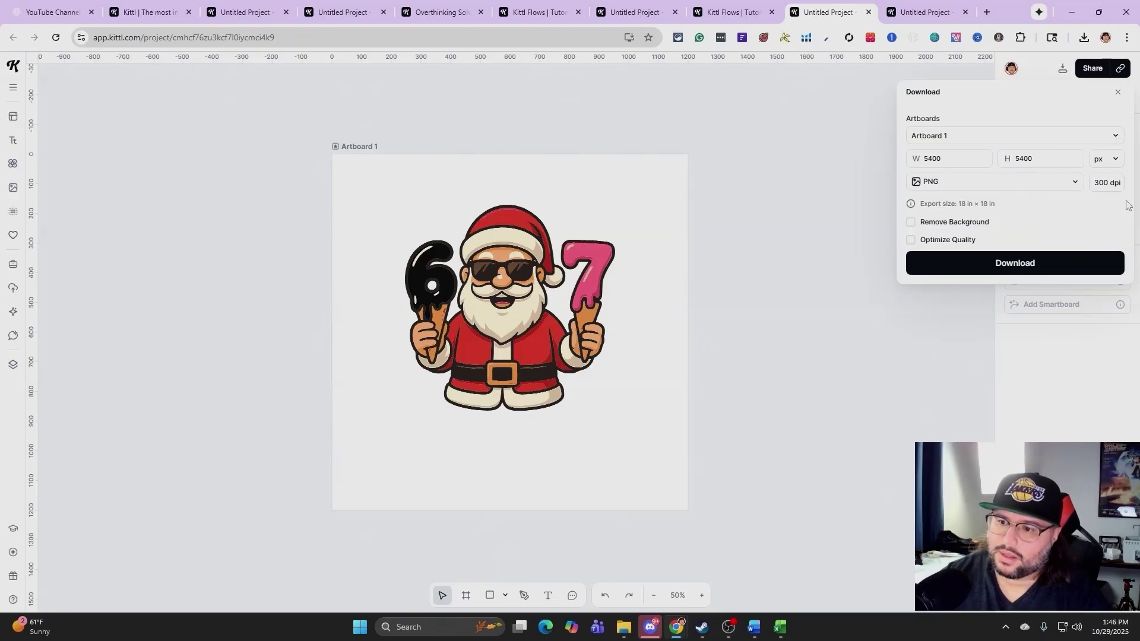
# Step: Download the Santa artboard as a PNG with Remove Background enabled
pyautogui.click(947, 227)
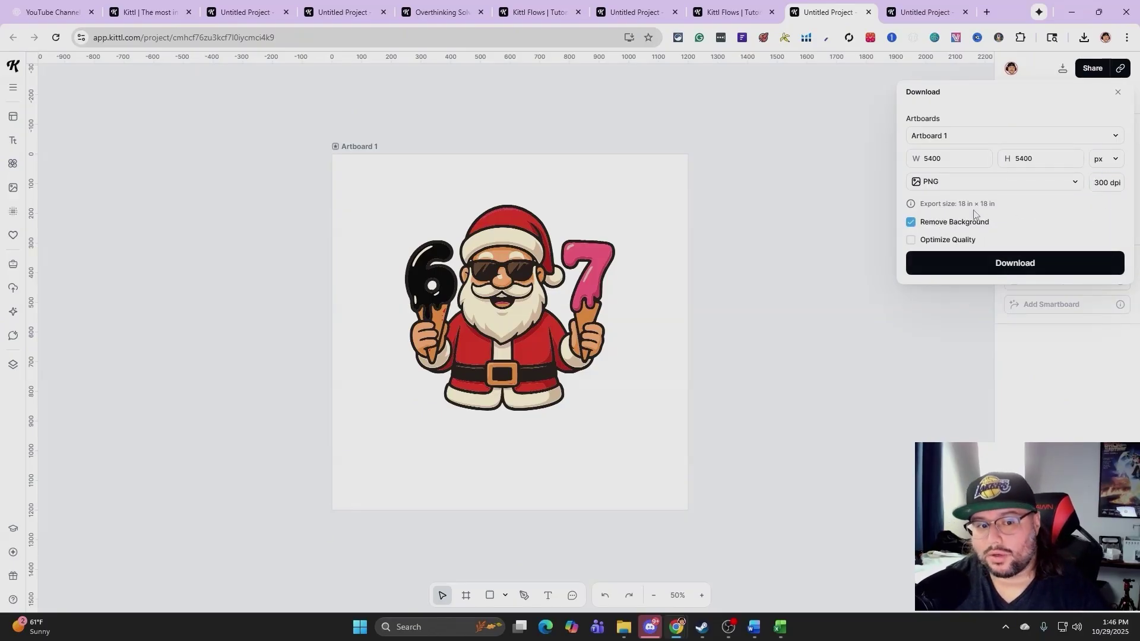
pyautogui.click(1010, 268)
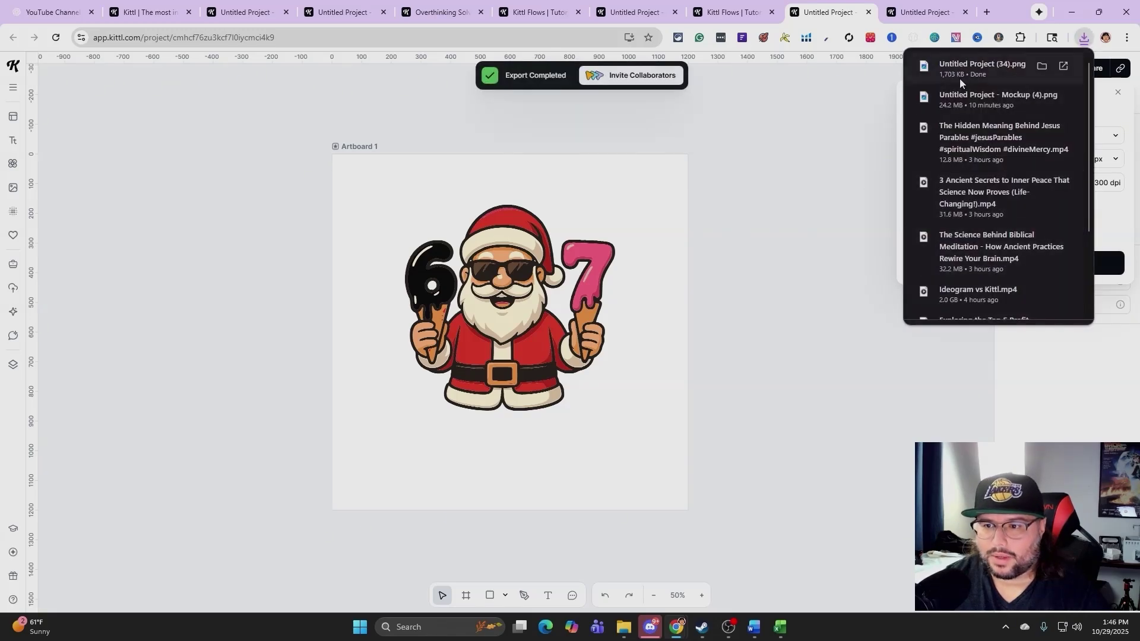
pyautogui.click(1110, 238)
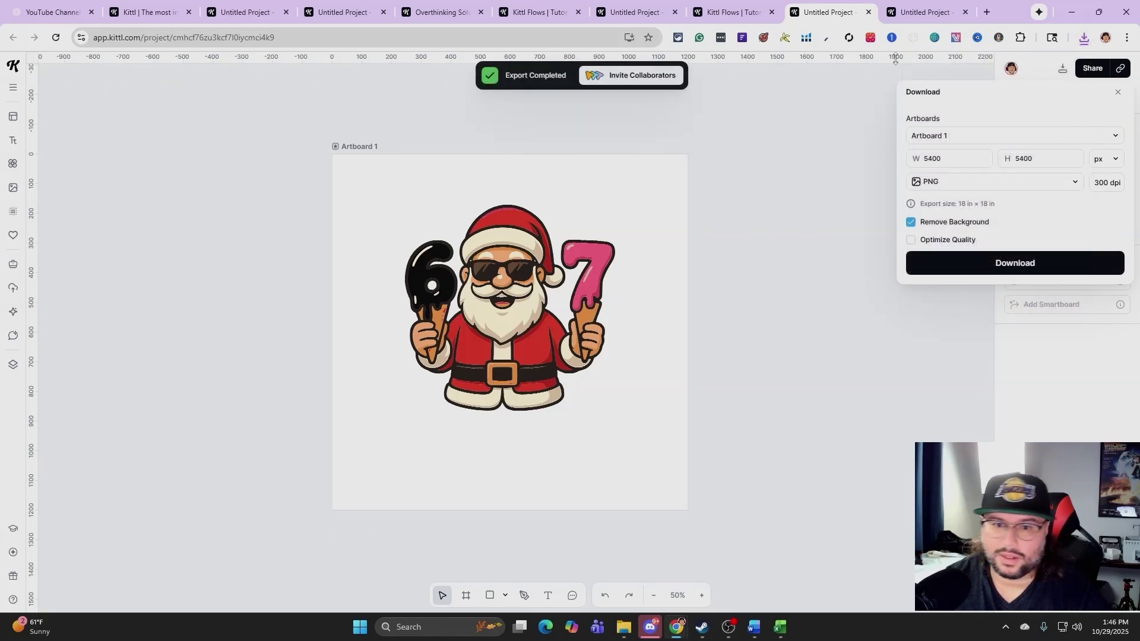
# Step: Download the Santa artboard once as a JPEG and once as an SVG, keeping the same size and resolution
pyautogui.click(1059, 189)
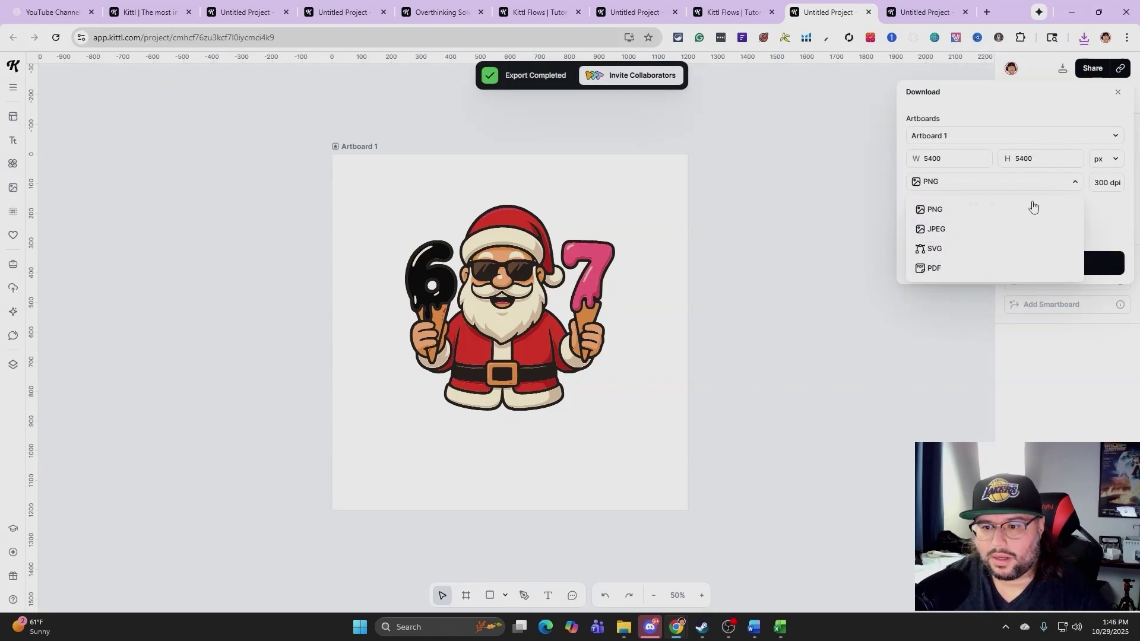
pyautogui.click(979, 230)
pyautogui.click(1013, 262)
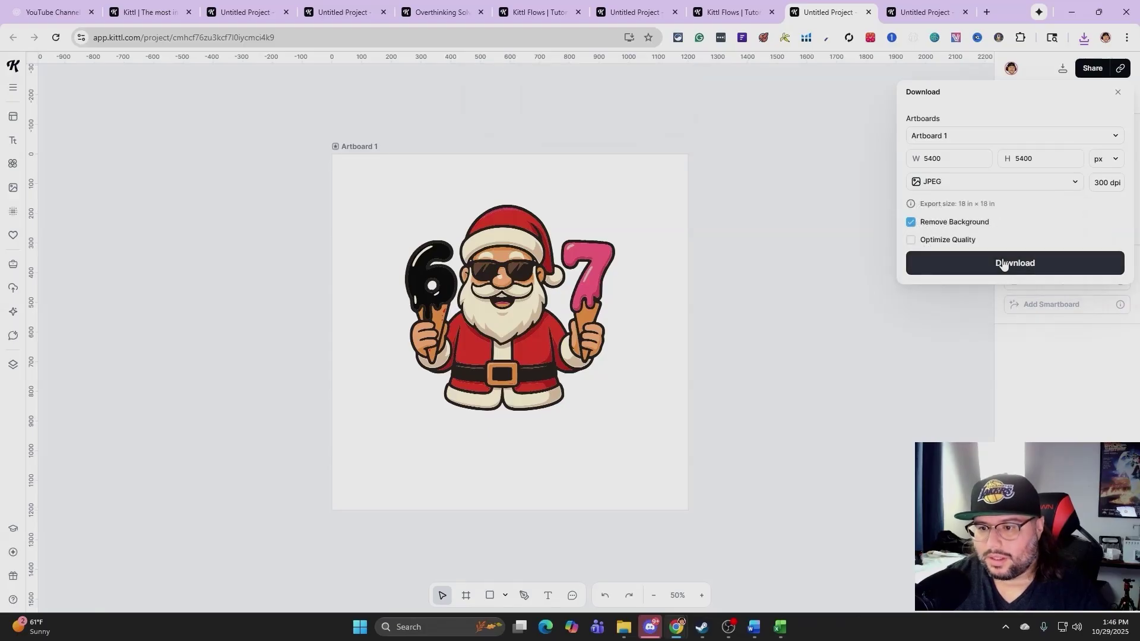
pyautogui.click(1017, 183)
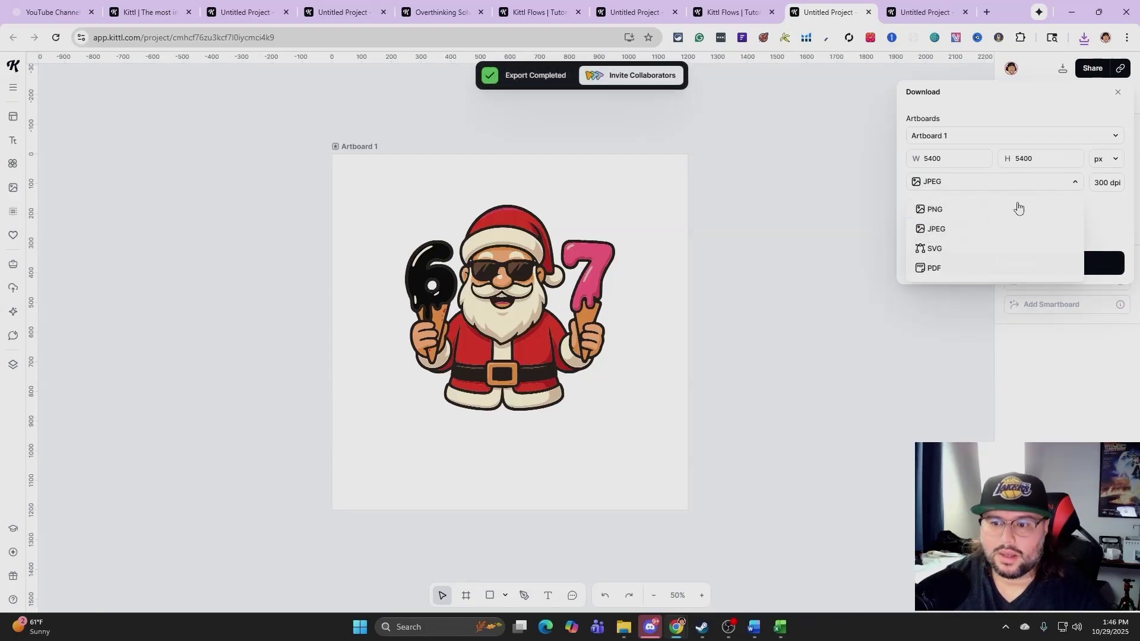
pyautogui.click(960, 248)
pyautogui.click(1075, 273)
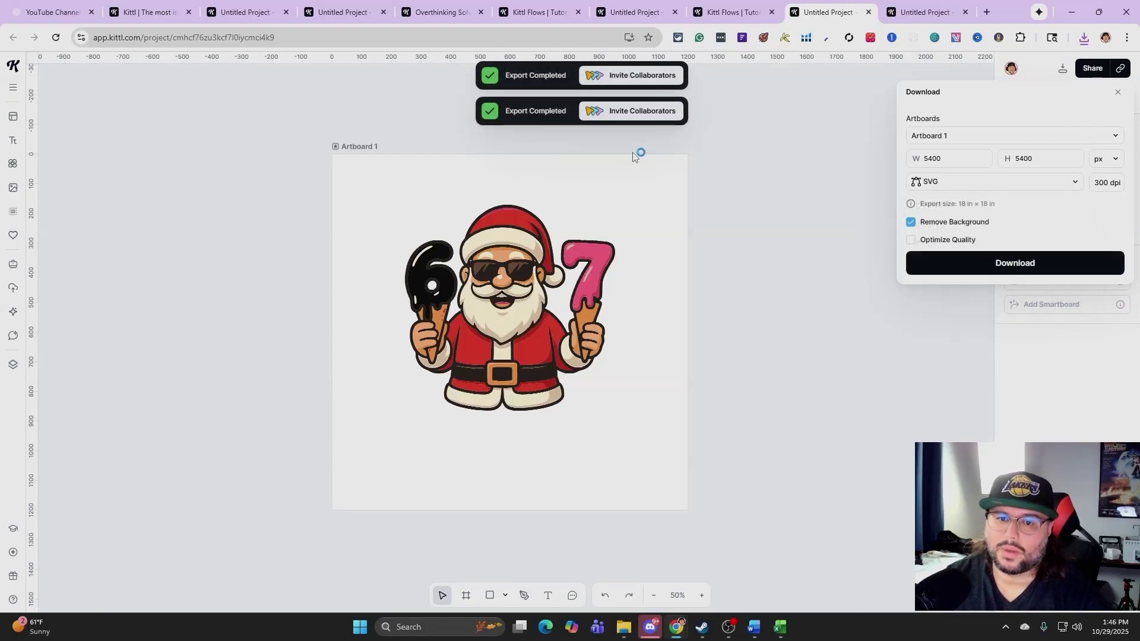
# Step: Download the Santa artboard as a PDF and switch to the File Explorer window
pyautogui.click(995, 183)
pyautogui.click(968, 267)
pyautogui.click(1038, 264)
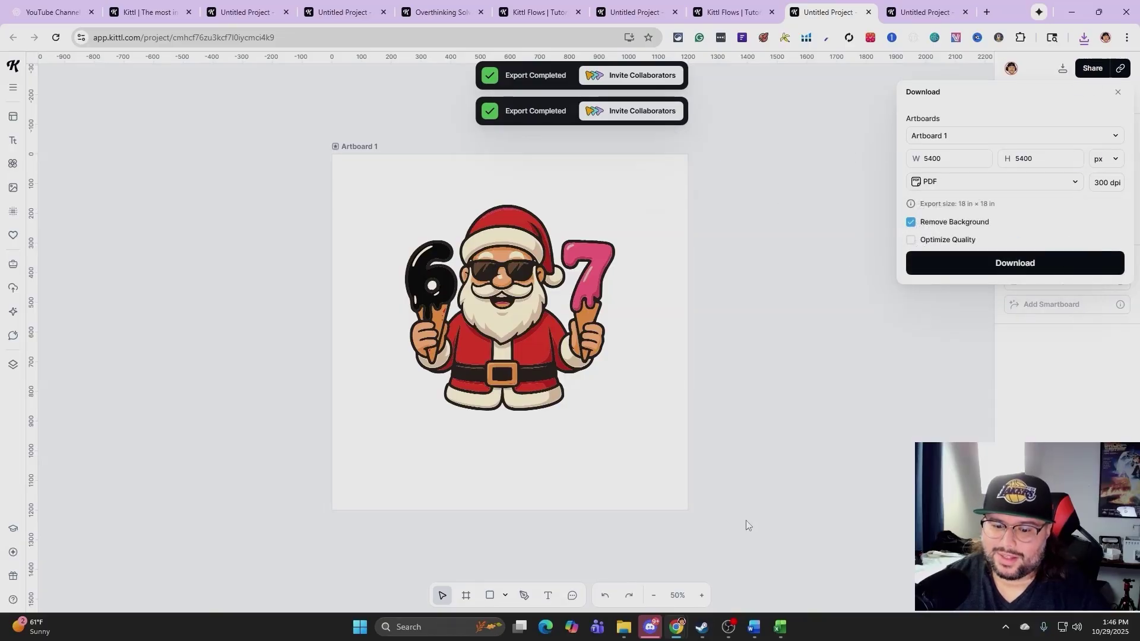
pyautogui.moveTo(624, 627)
pyautogui.click(639, 590)
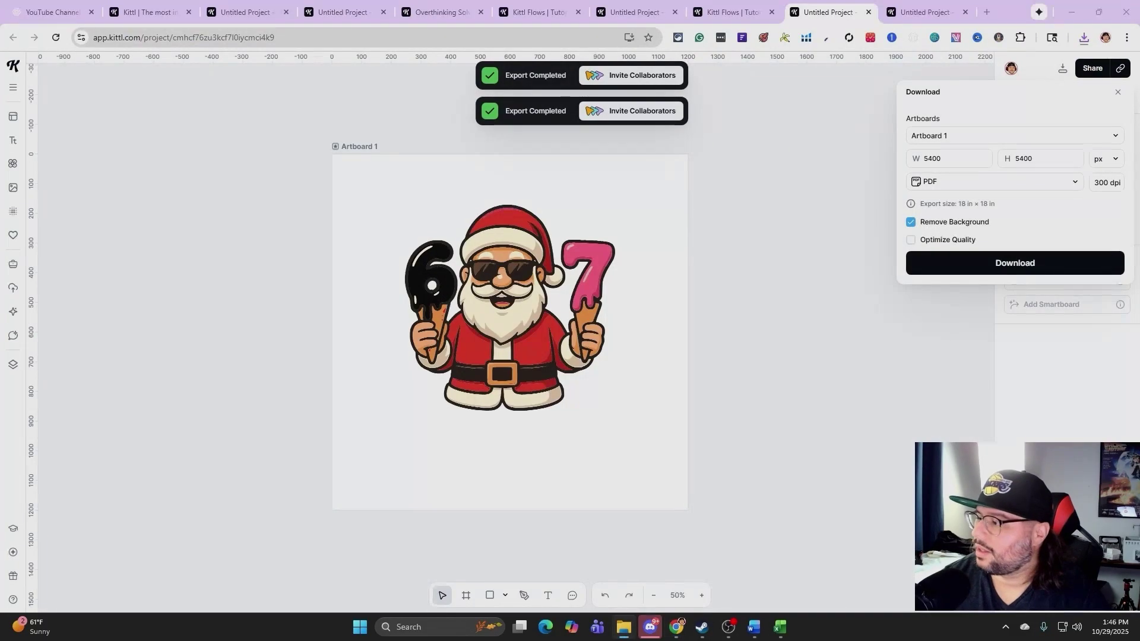